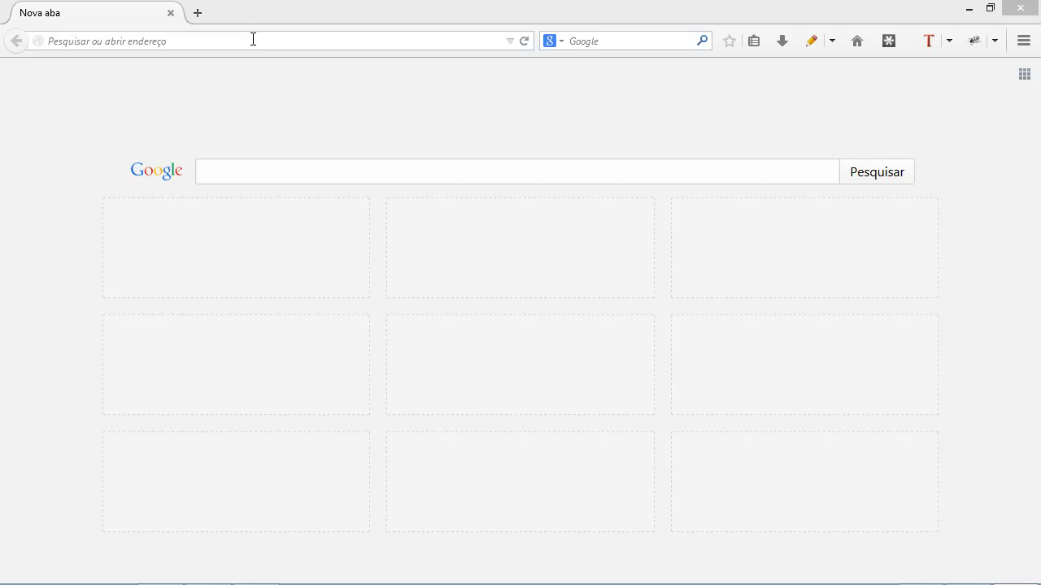
- Load the webmail site al.emailarray.com in Firefox
left_click(253, 39)
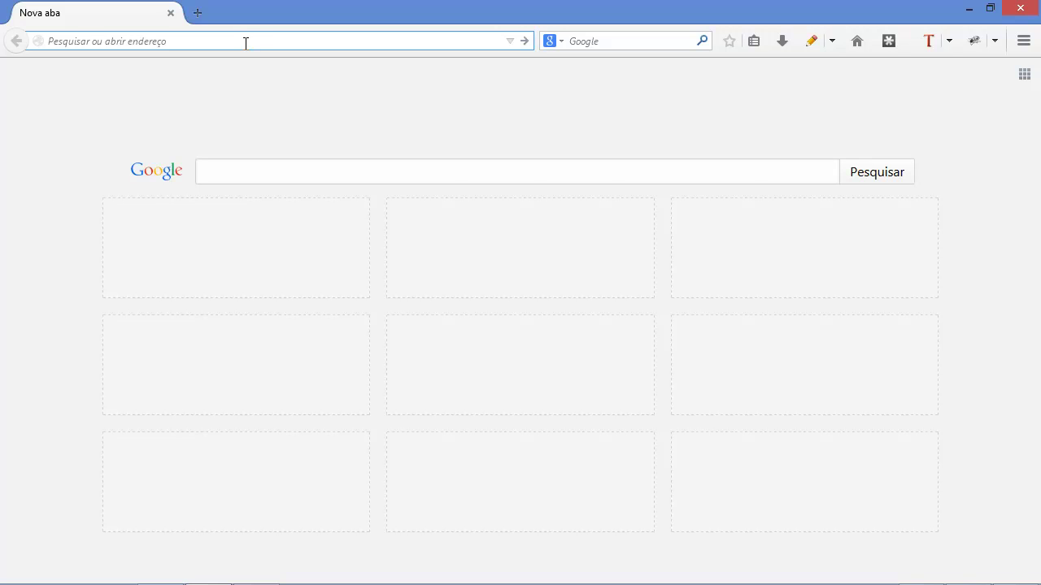
type("al.emai")
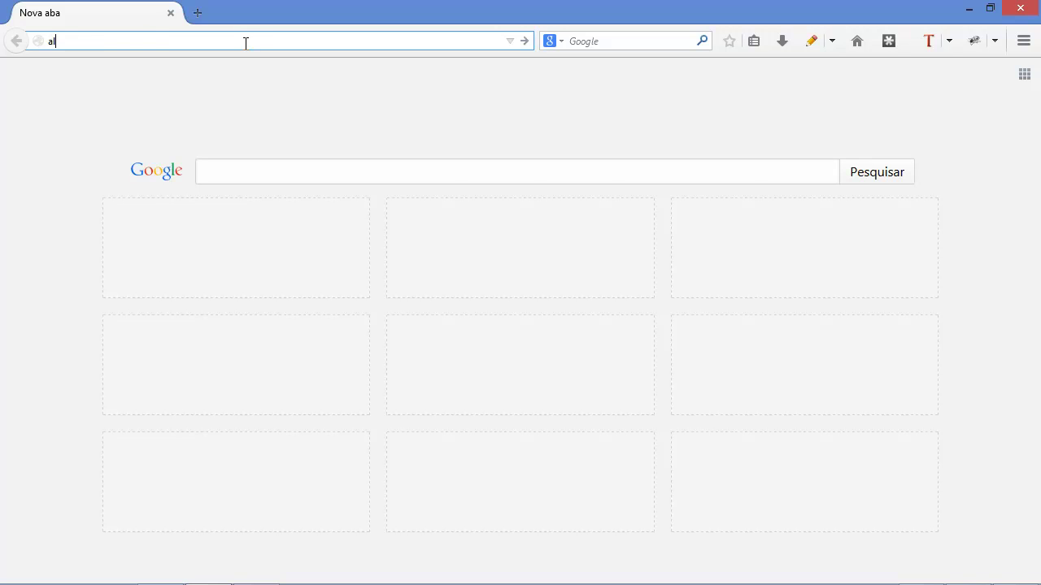
type("larray.com")
key("Return")
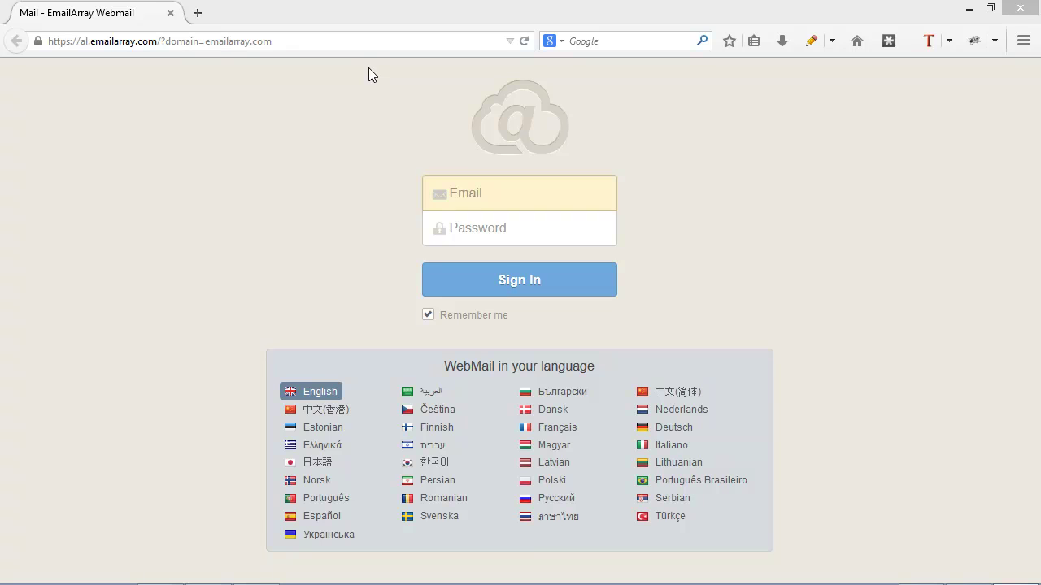
- Sign in using the saved email address from autocomplete and the account password
left_click(478, 190)
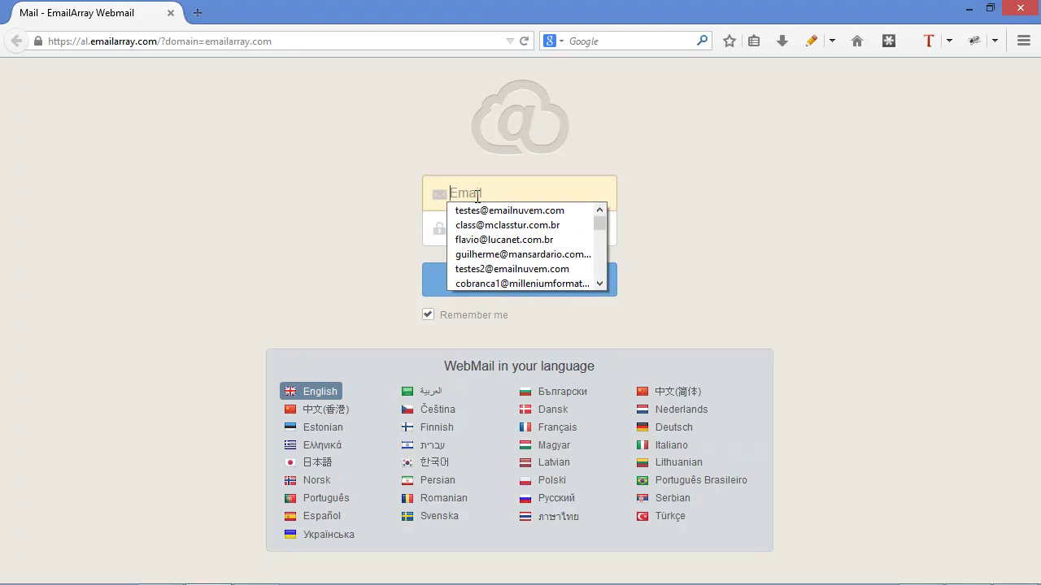
left_click(480, 213)
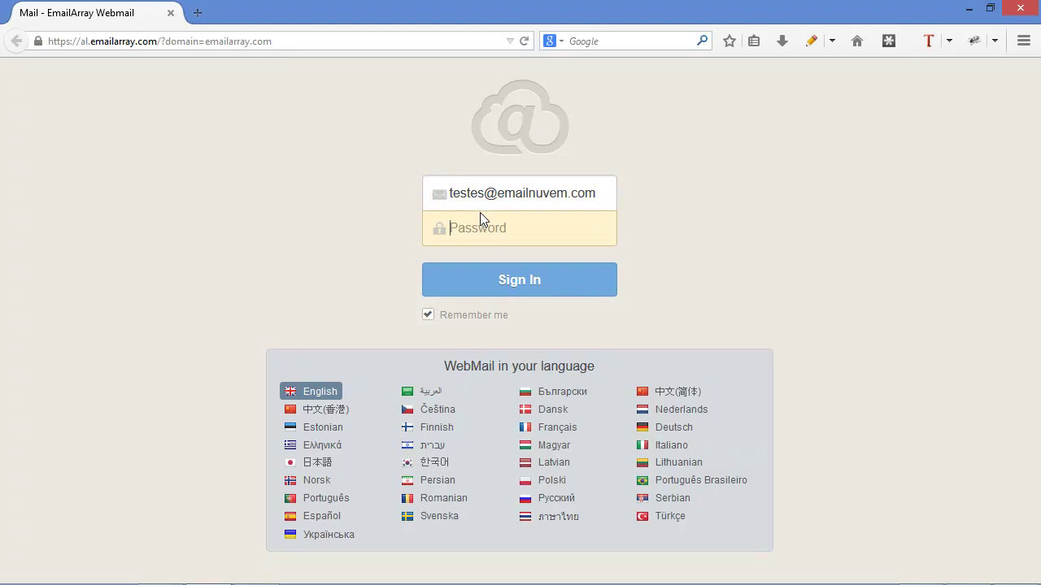
type("**********")
left_click(495, 299)
left_click(559, 283)
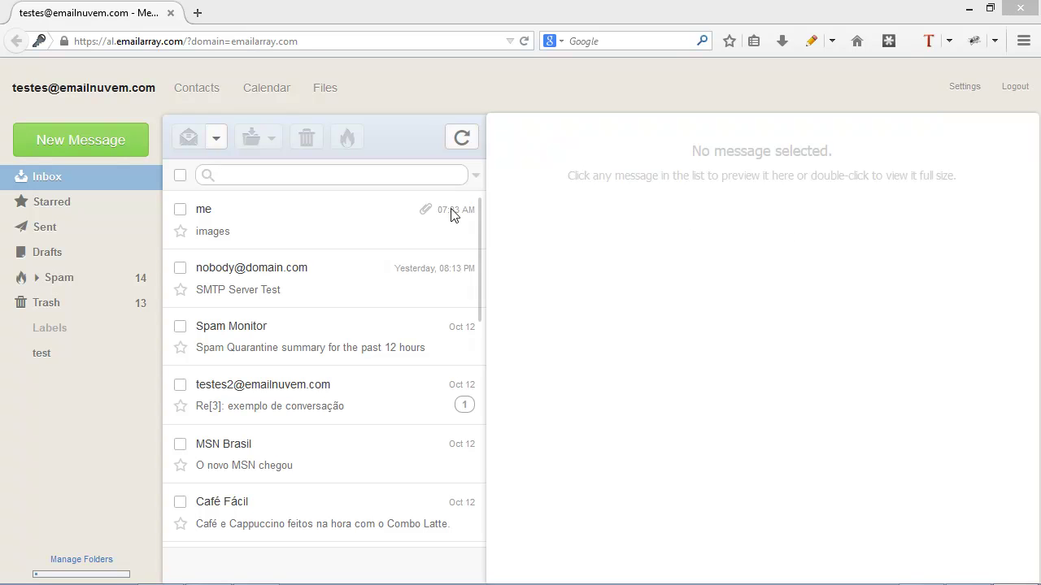
- Preview several inbox messages in turn, ending back on the images message
left_click(376, 209)
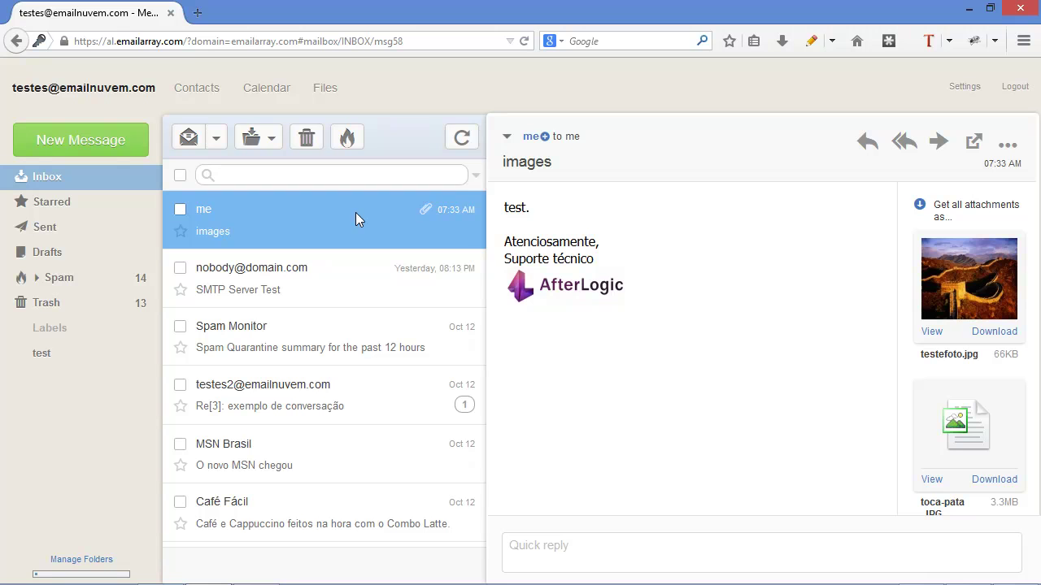
left_click(250, 275)
left_click(283, 343)
left_click(268, 399)
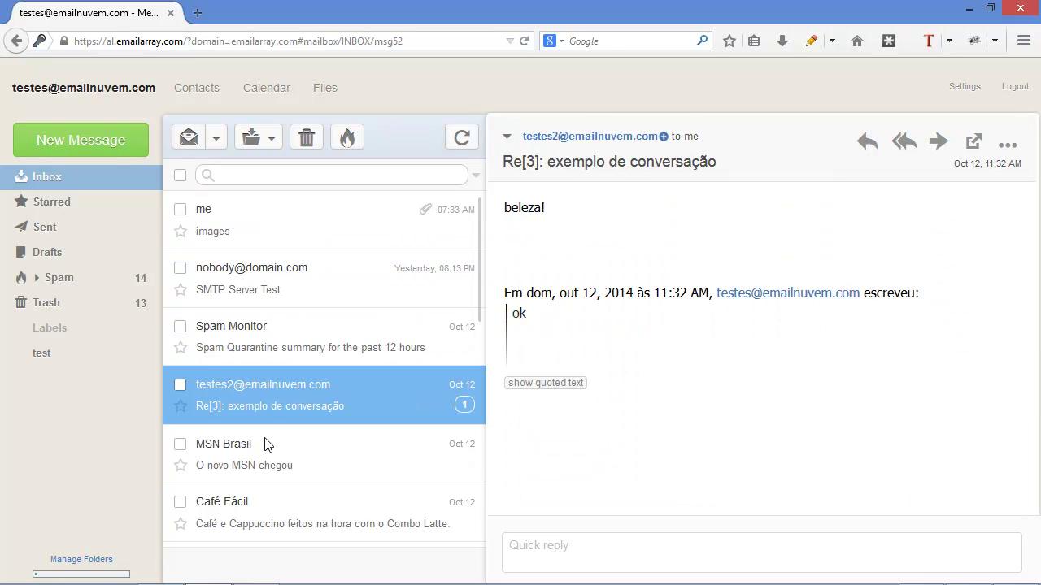
left_click(263, 444)
left_click(266, 286)
left_click(272, 221)
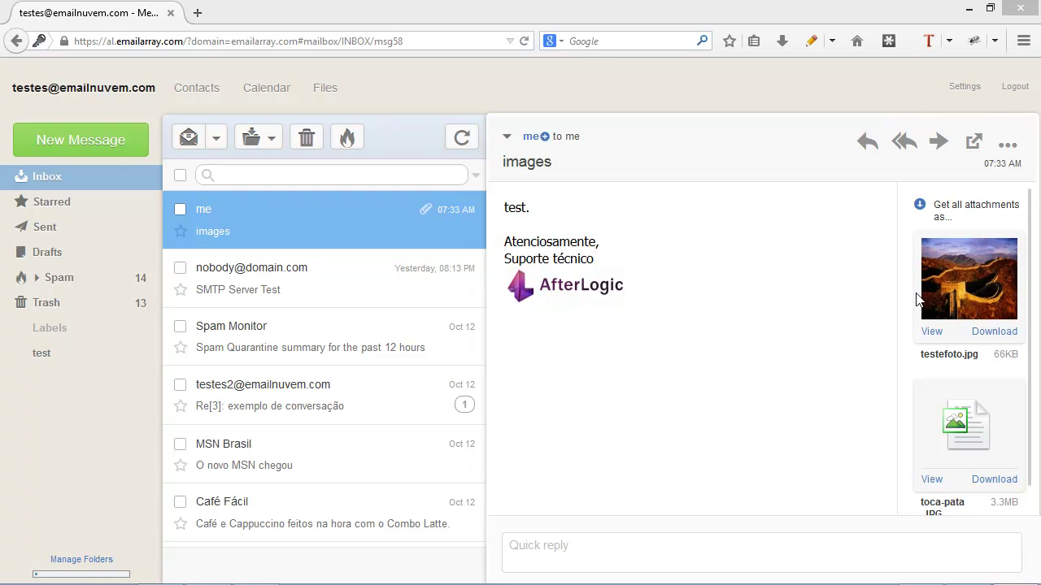
- View the testefoto.jpg attachment full size, then close the image window
left_click(931, 332)
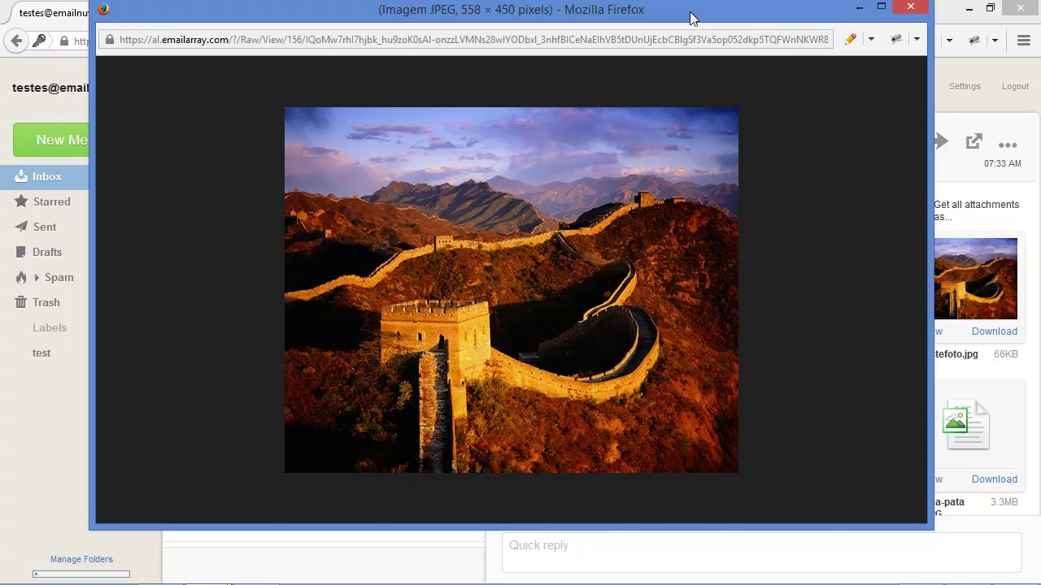
left_click(910, 7)
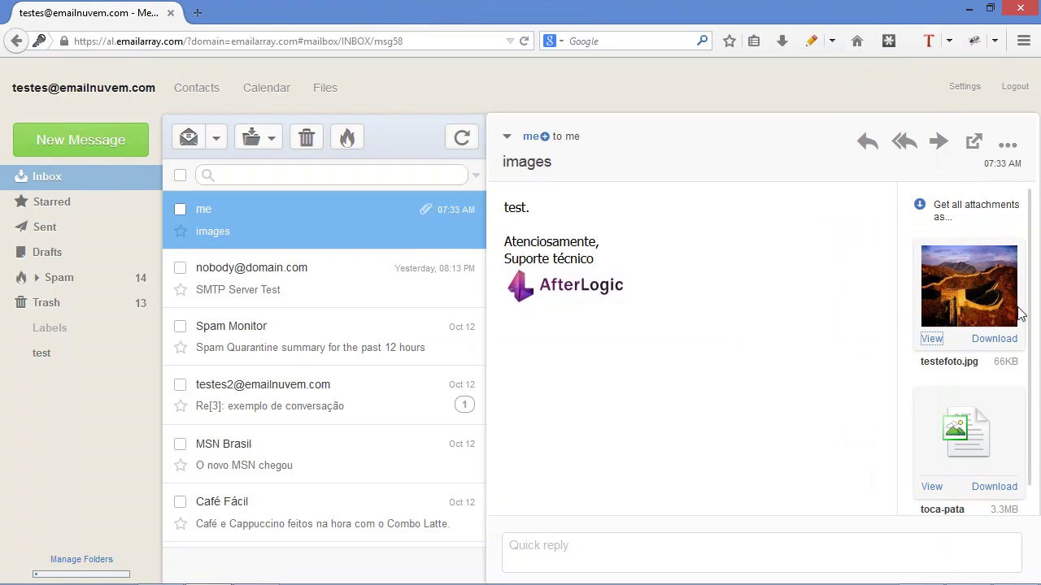
mouse_move(983, 213)
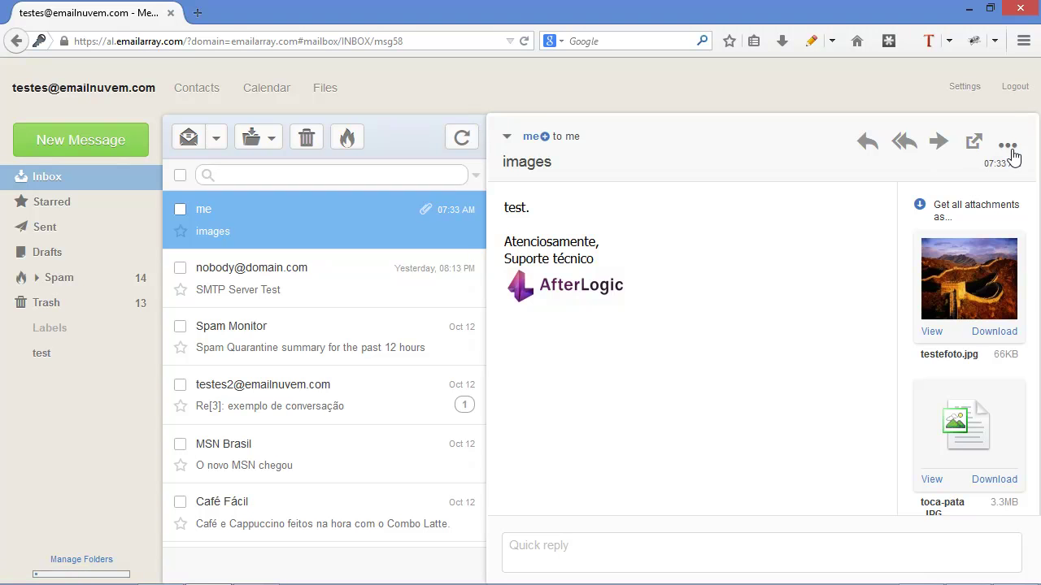
left_click(1009, 147)
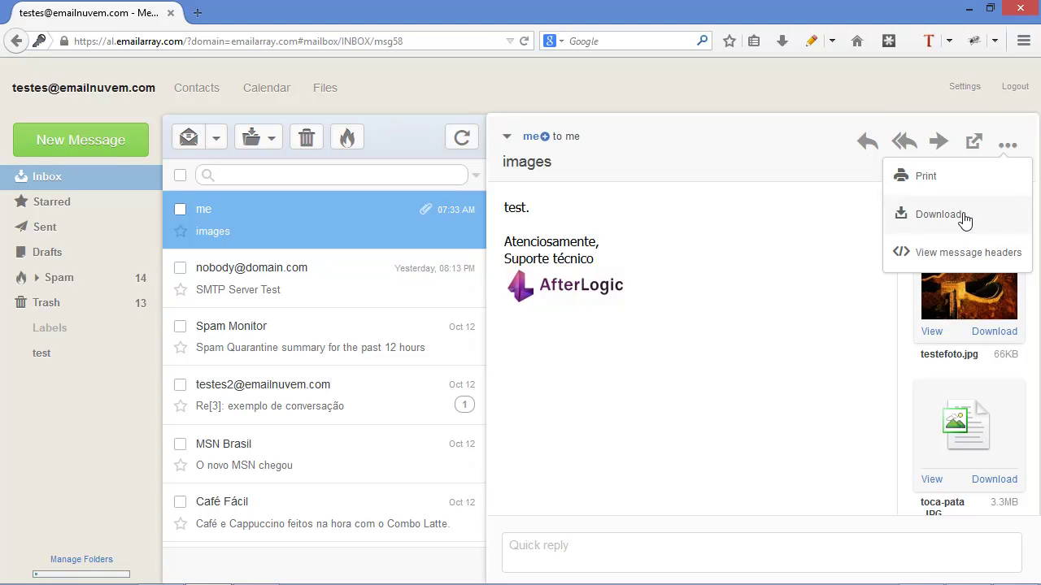
left_click(828, 243)
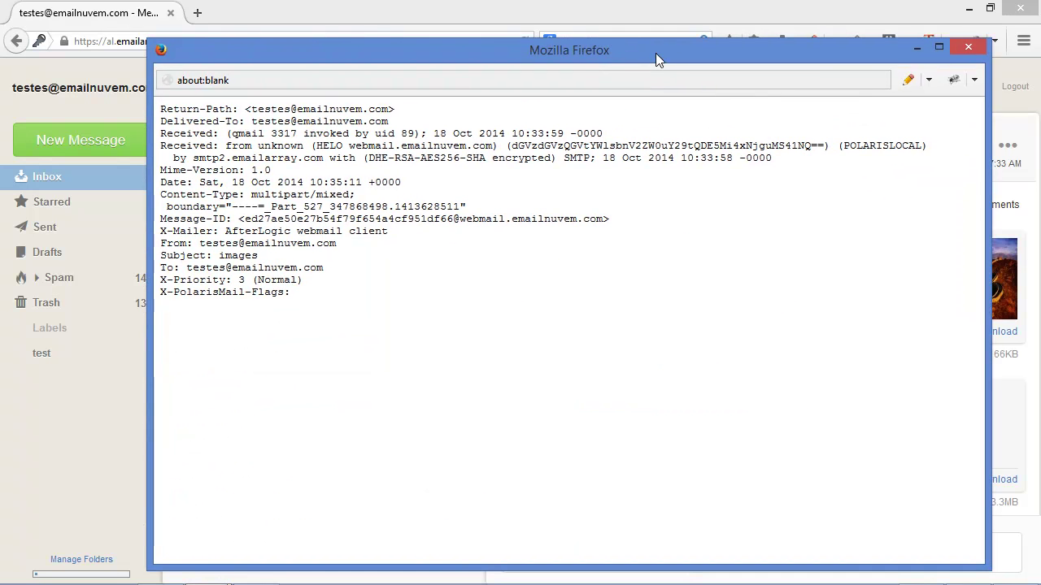
left_click(967, 45)
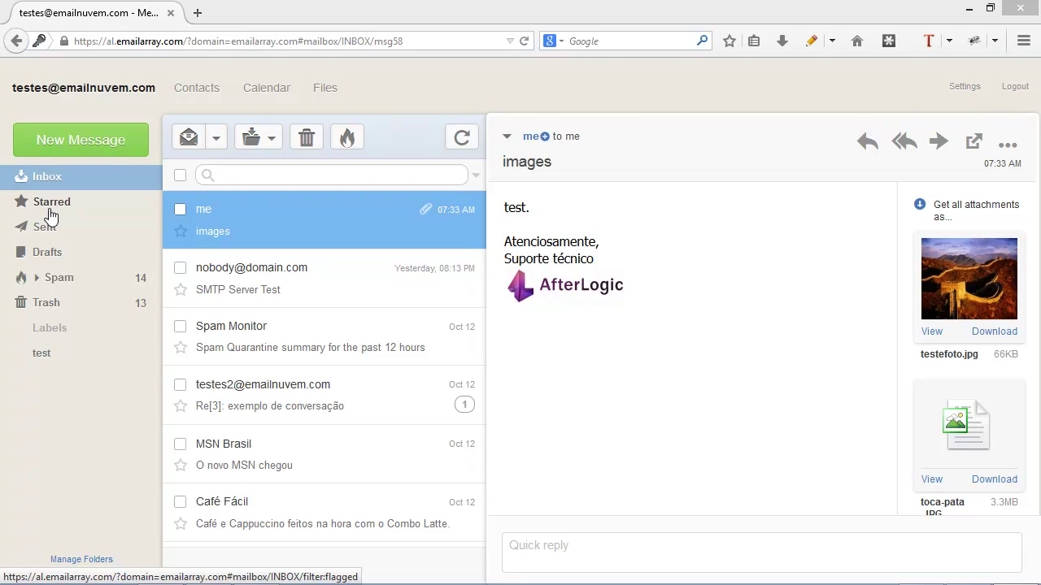
- Star the images message and check it in the Starred list before returning to Inbox
left_click(78, 214)
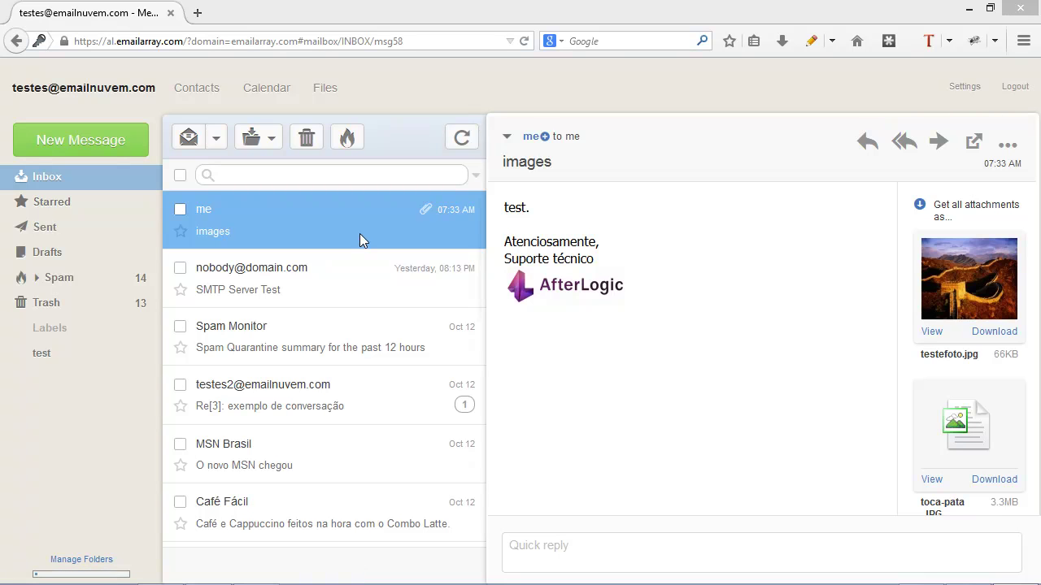
left_click(181, 231)
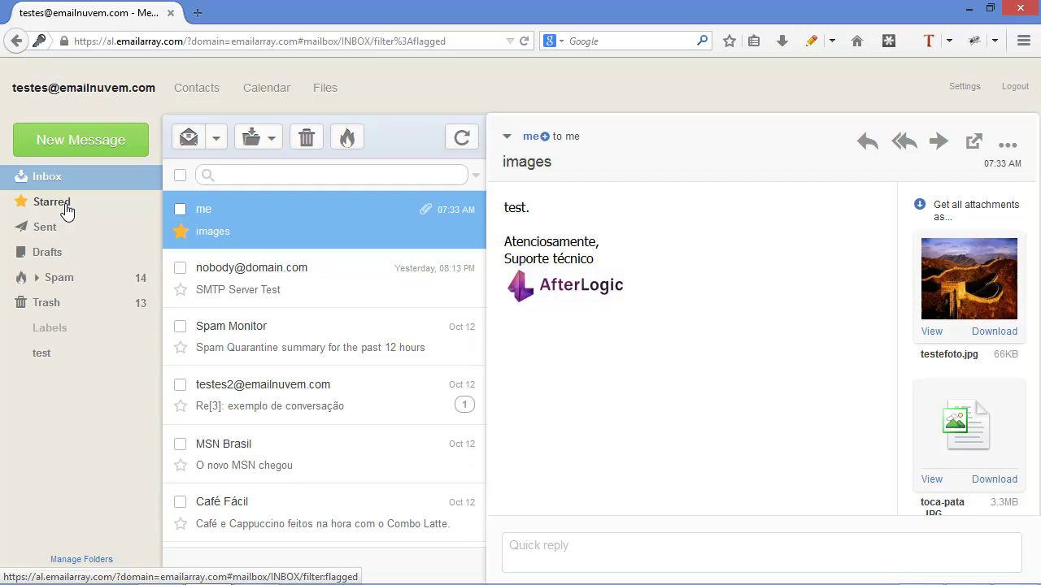
left_click(68, 209)
left_click(95, 179)
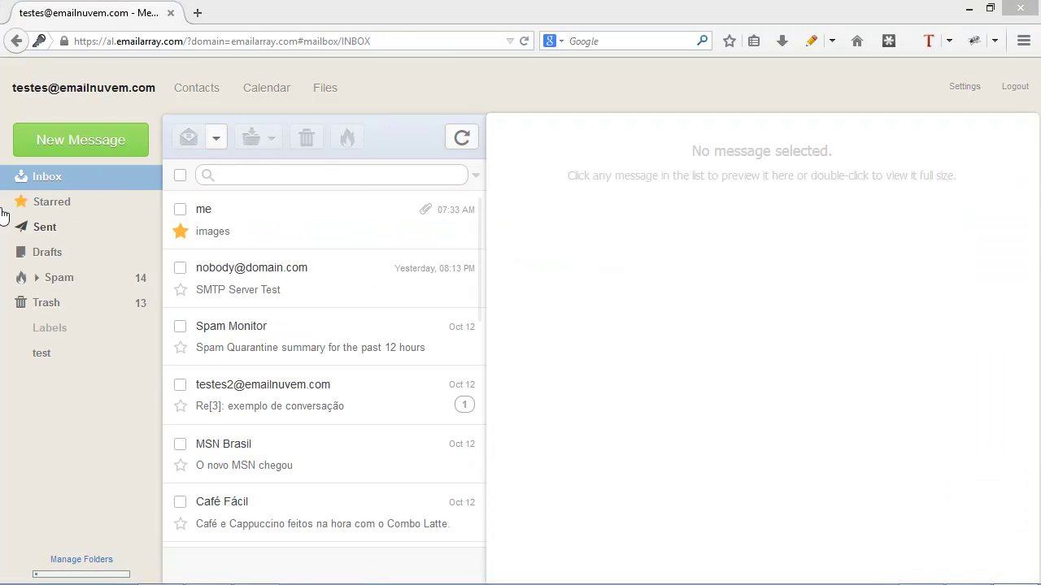
- Preview the latest sent test message in Sent, then go back to the Inbox
left_click(47, 231)
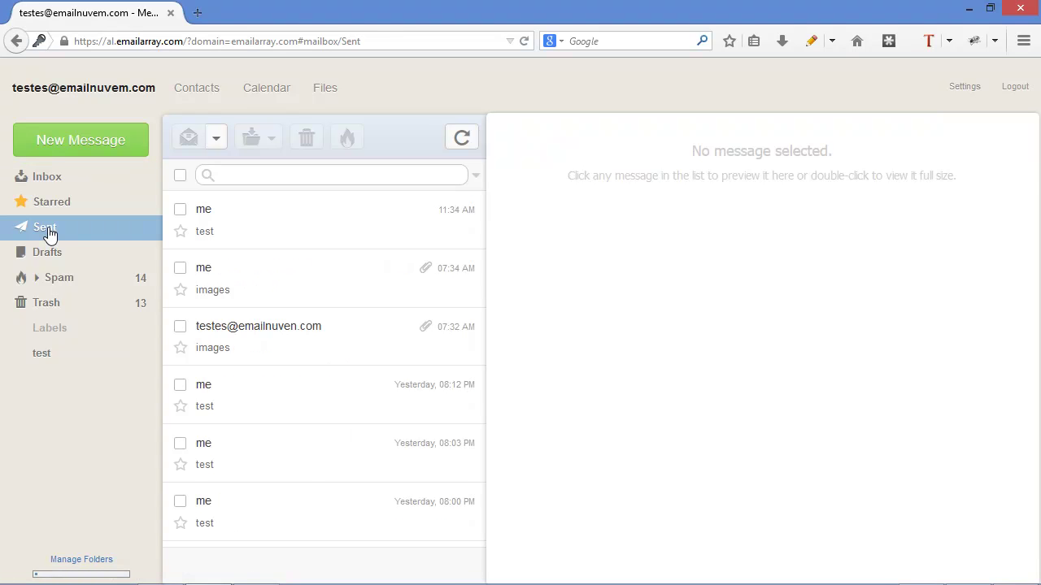
left_click(271, 209)
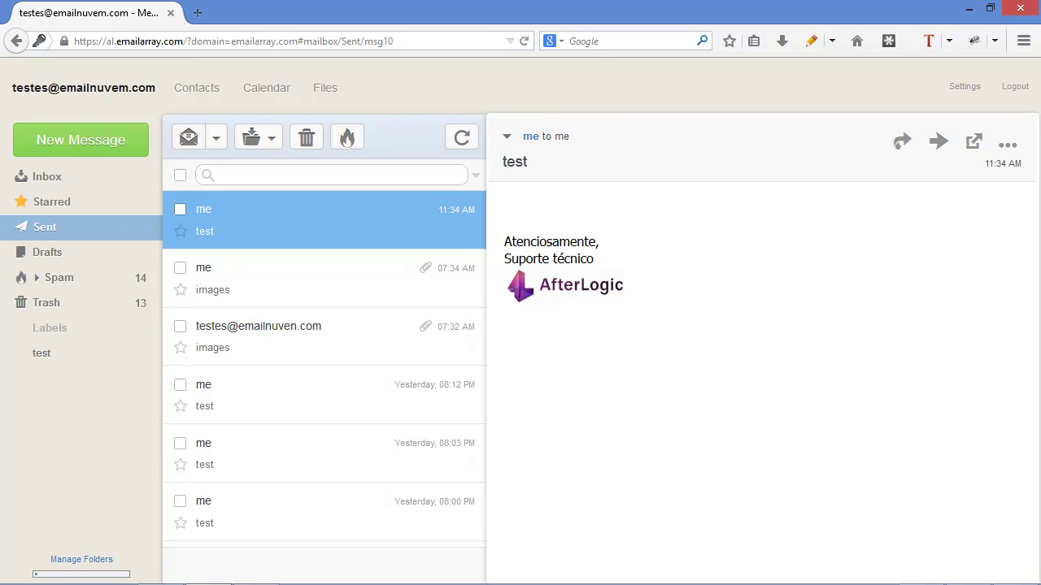
left_click(71, 179)
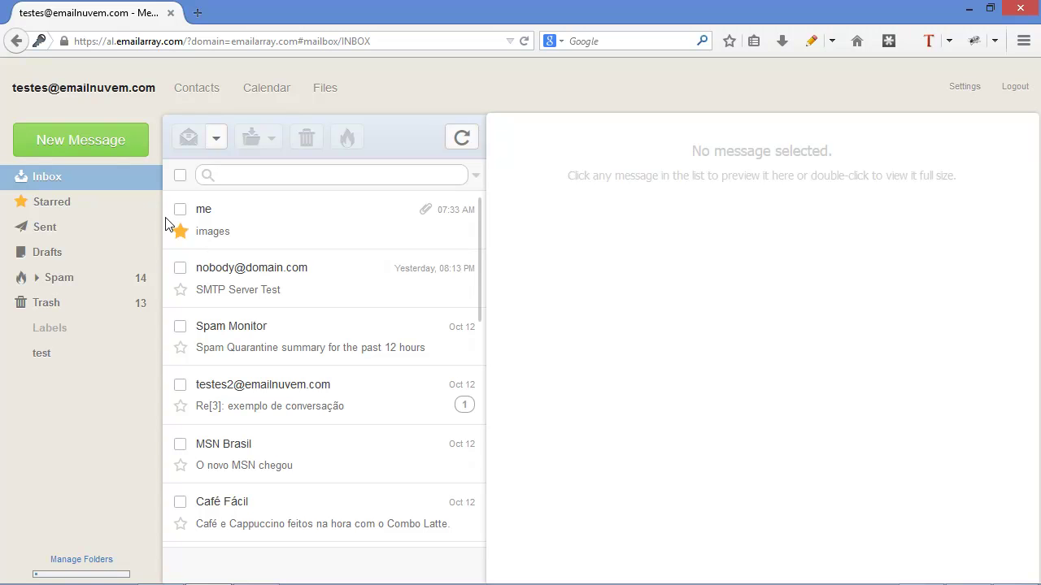
- Select all inbox messages except SMTP Server Test and Spam Monitor, and expand then collapse the conversation thread
left_click(179, 177)
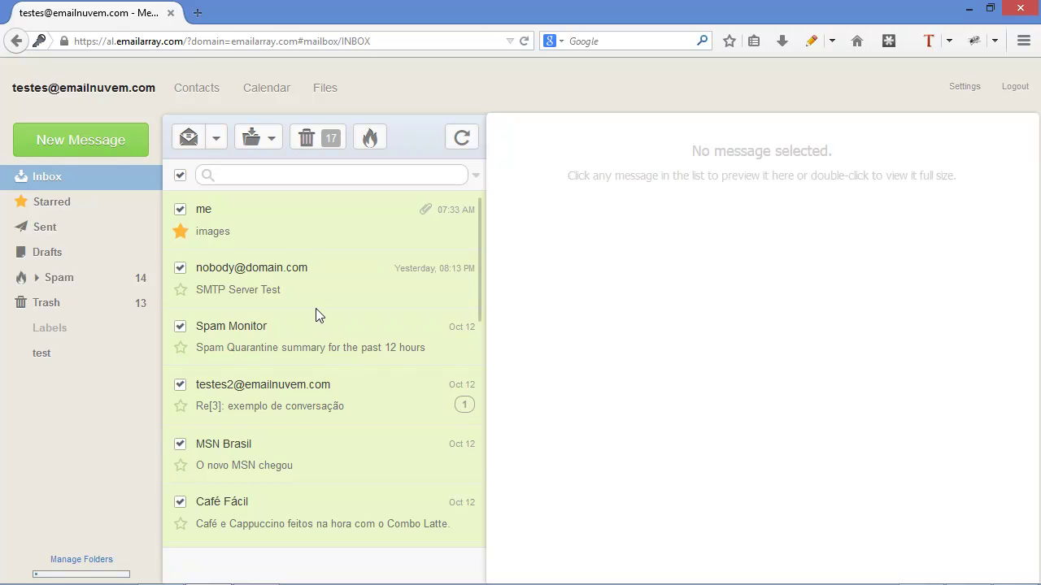
left_click(280, 282)
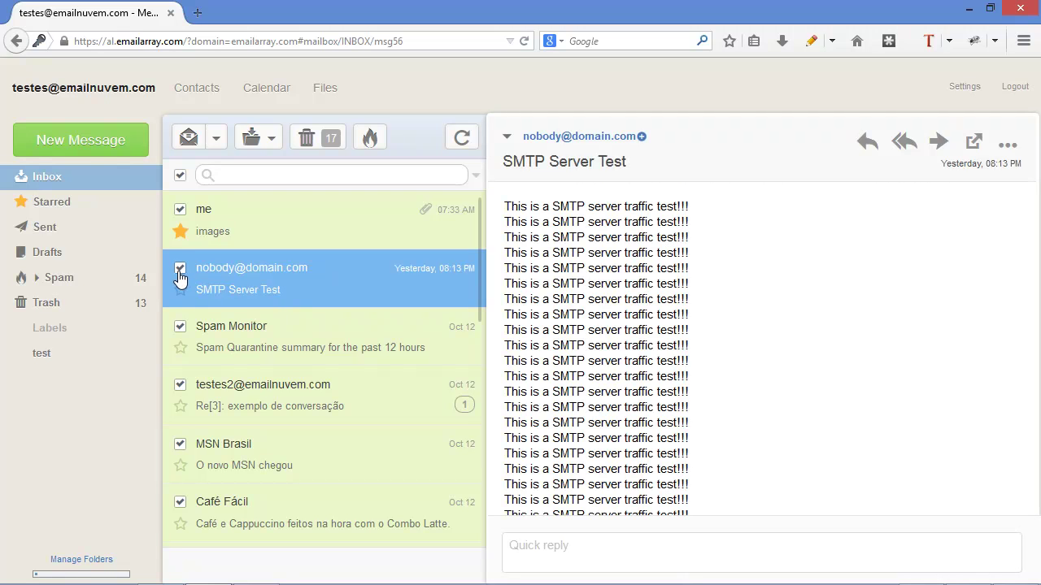
left_click(180, 272)
left_click(180, 327)
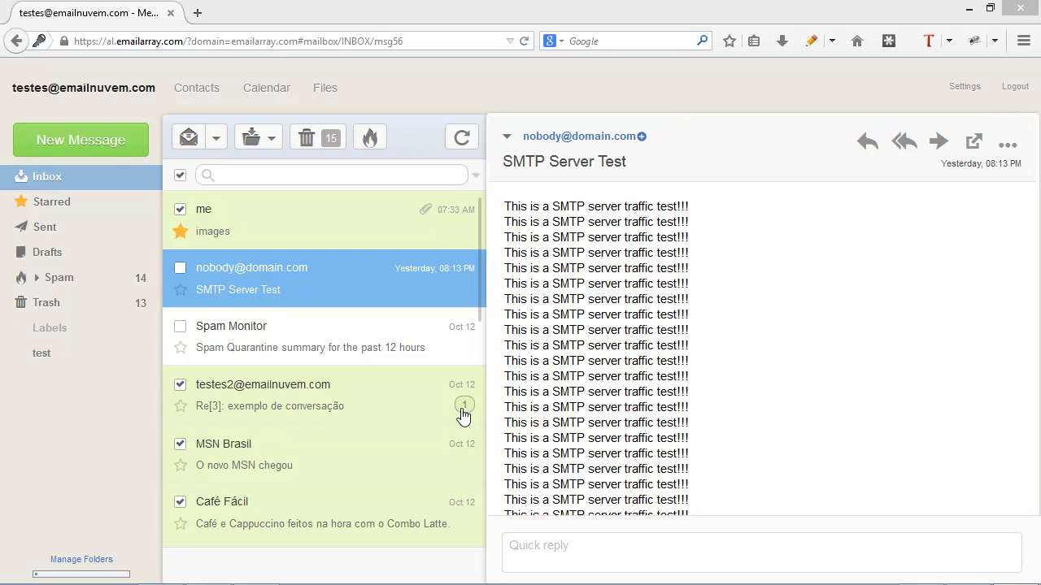
left_click(463, 407)
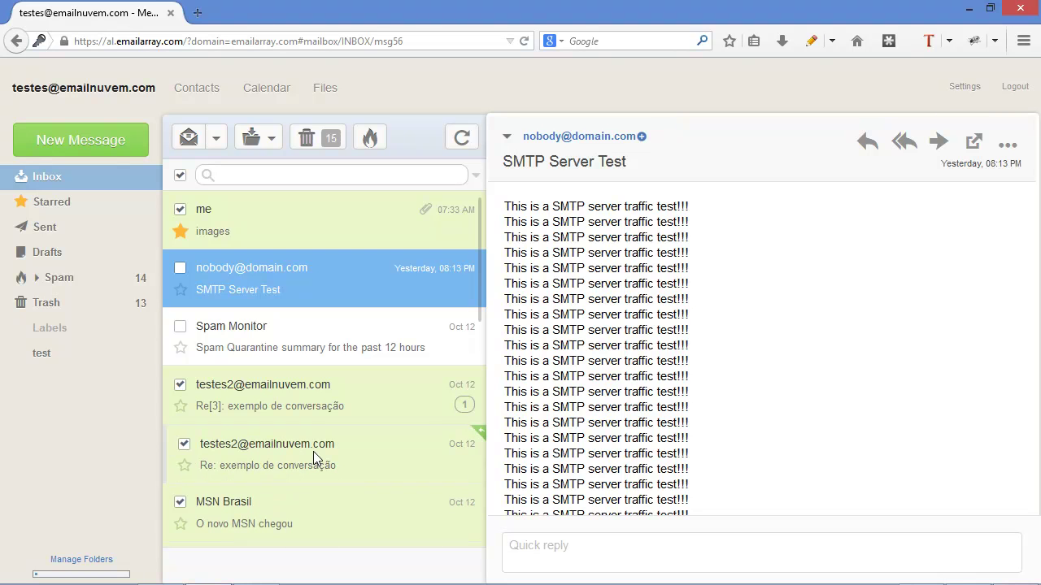
left_click(463, 406)
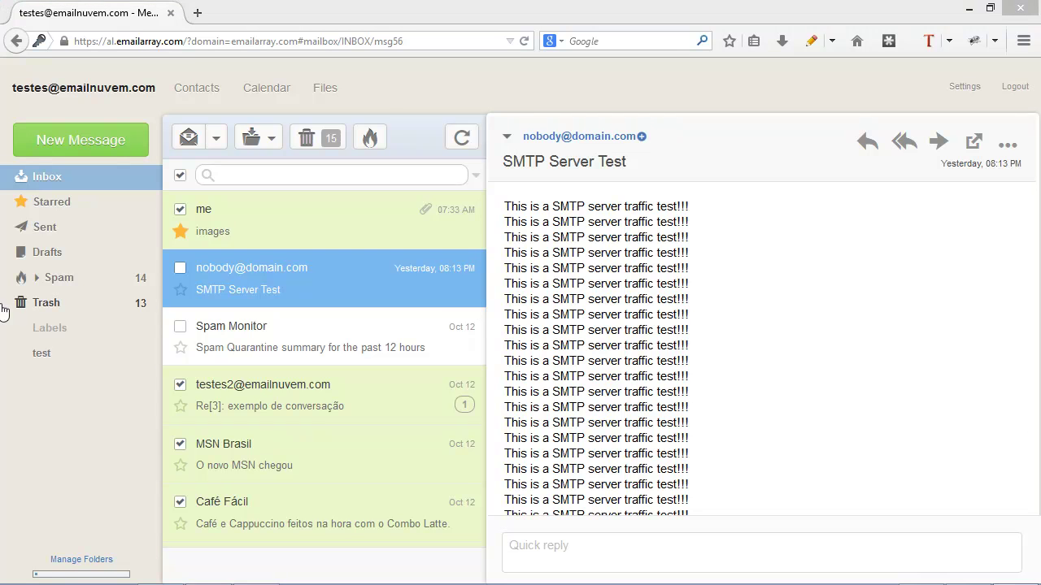
- Mark images and SMTP Server Test, try moving them to test, then check Spam
left_click(180, 177)
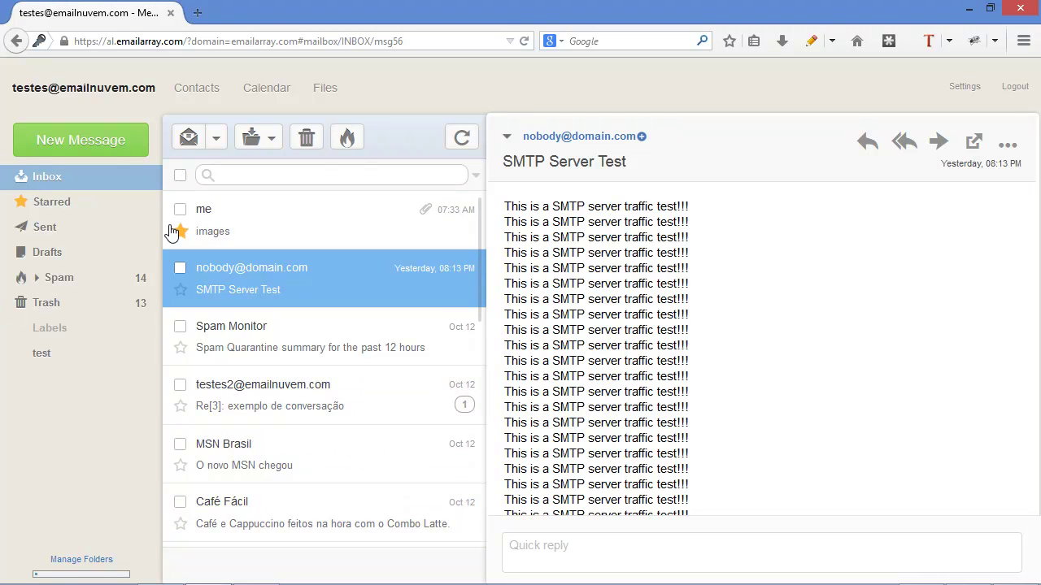
left_click(180, 209)
left_click(180, 268)
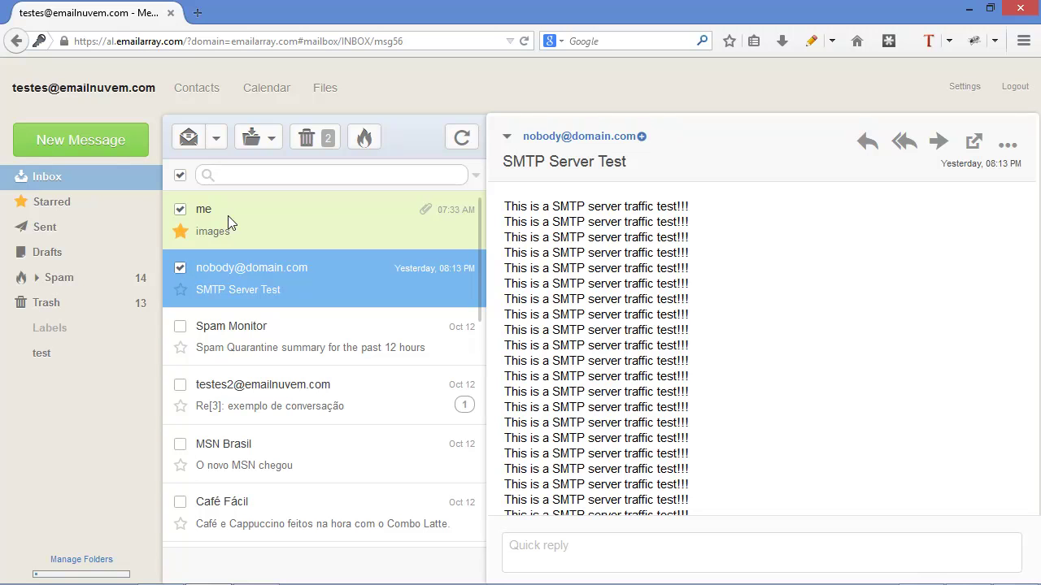
left_click_drag(227, 222, 241, 274)
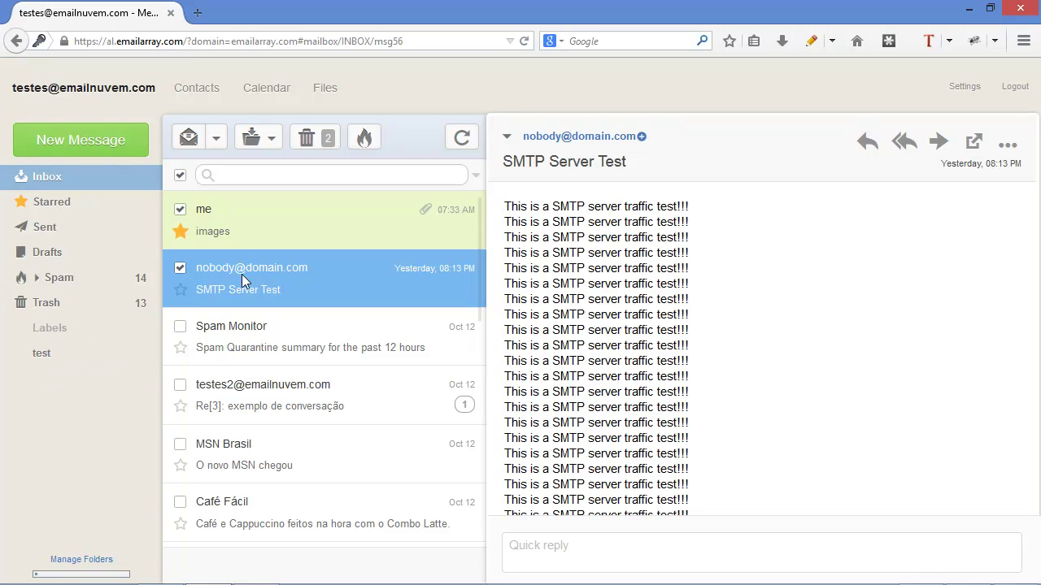
left_click(271, 144)
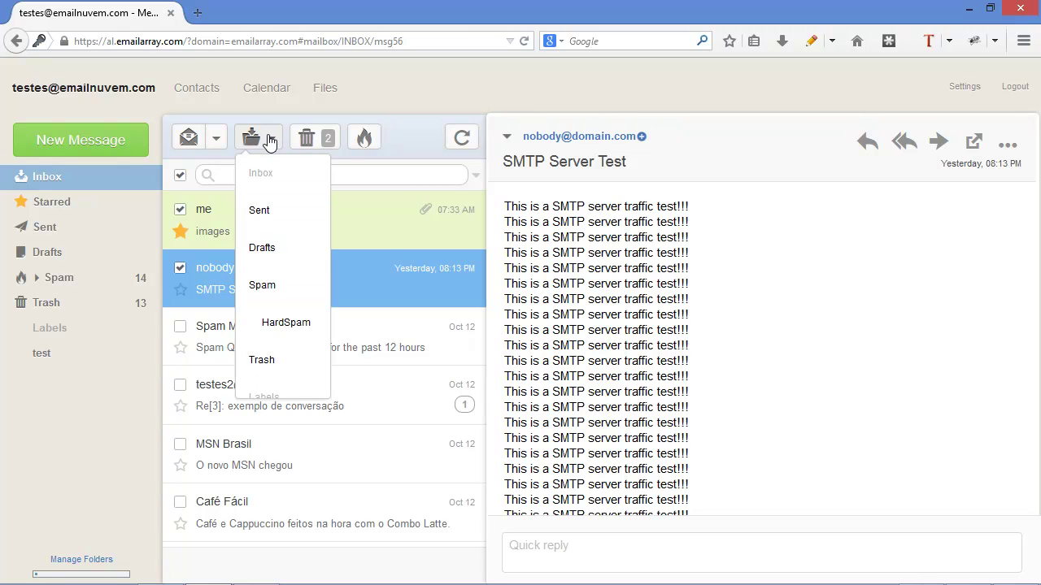
left_click(393, 92)
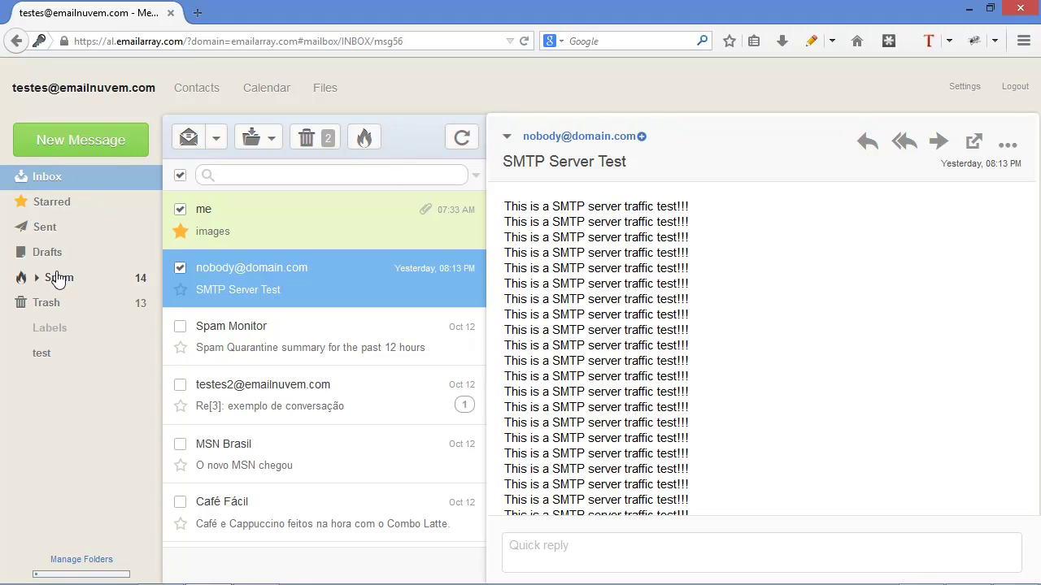
left_click(59, 281)
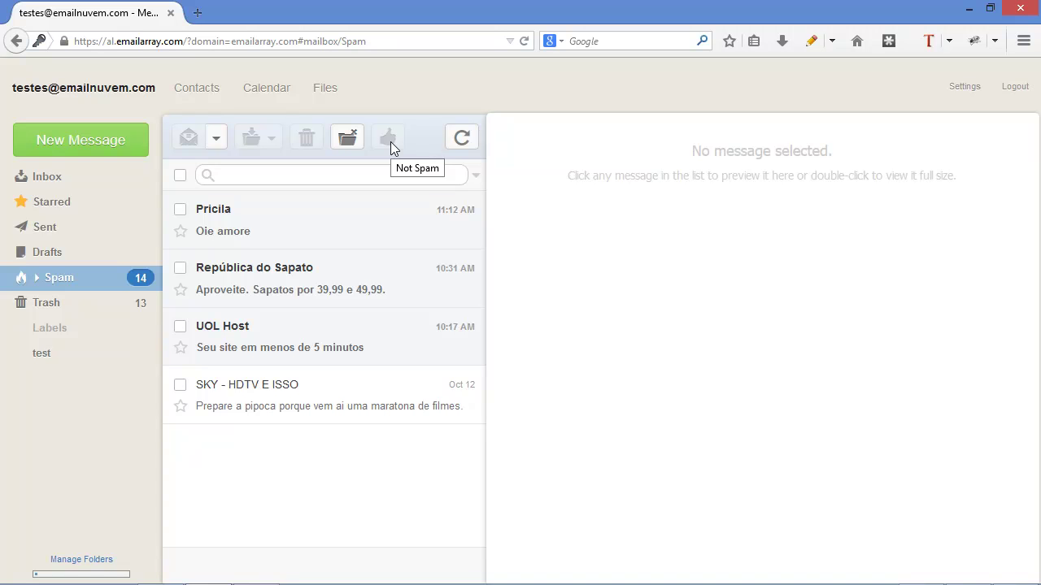
left_click(43, 179)
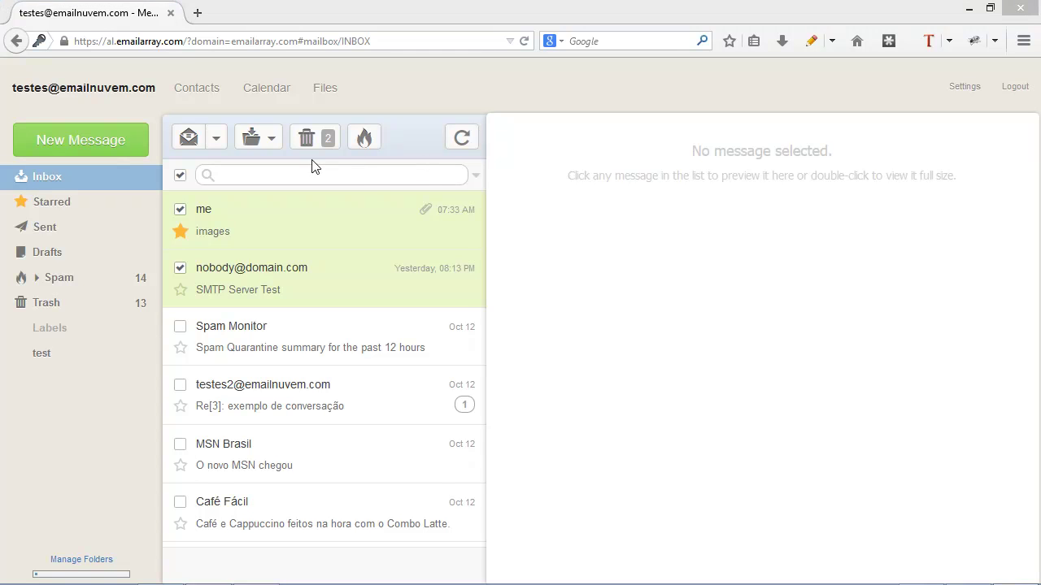
- Search the Inbox for 'images' and toggle the advanced search options
left_click(374, 176)
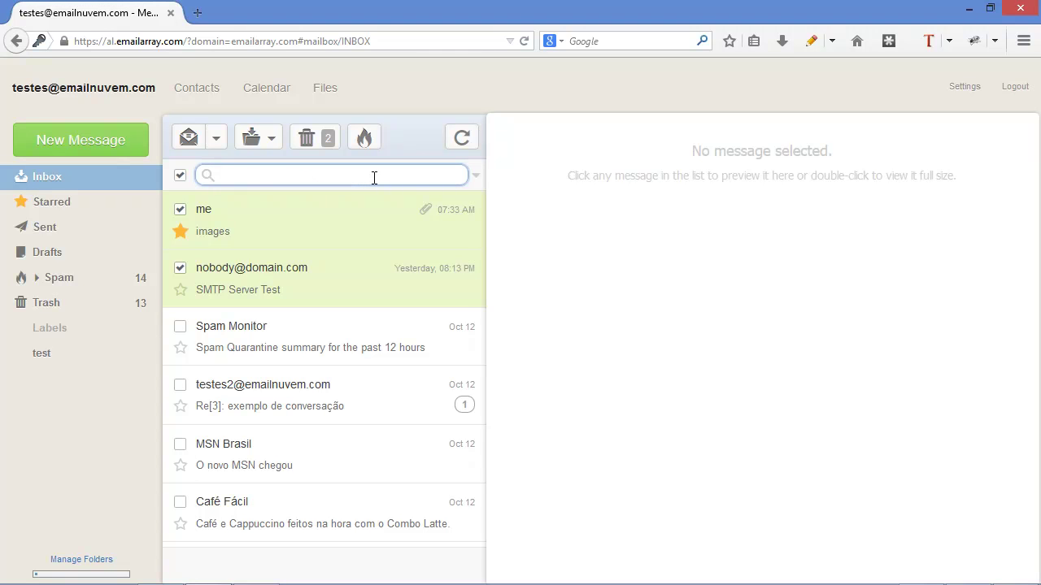
type("images")
key("Return")
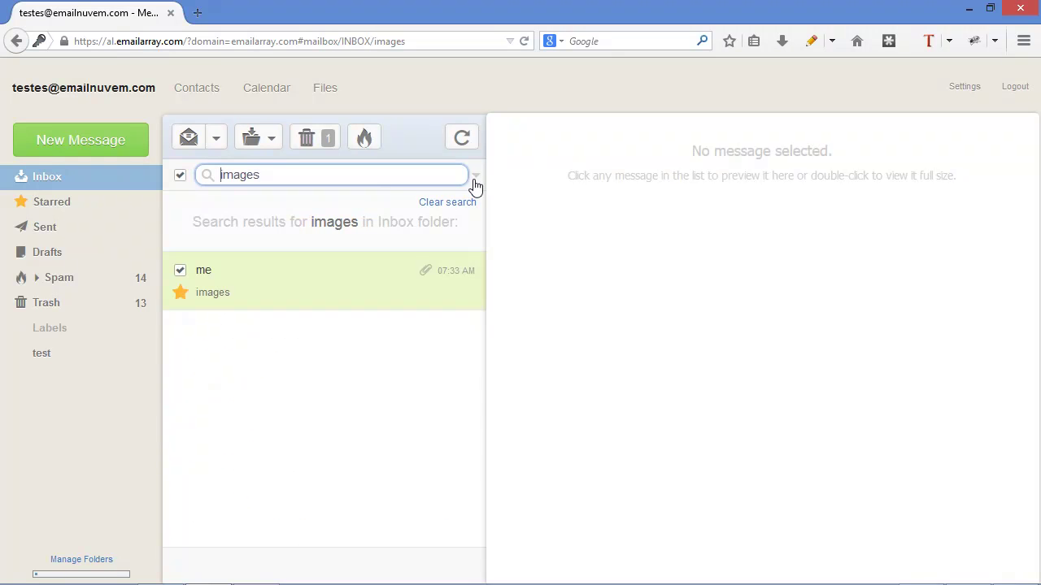
left_click(476, 176)
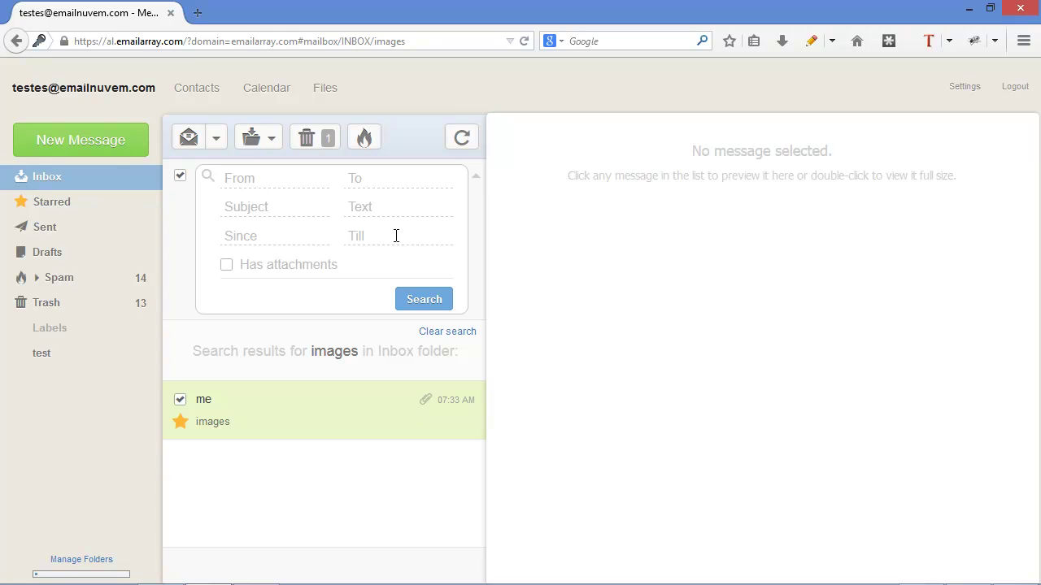
left_click(475, 182)
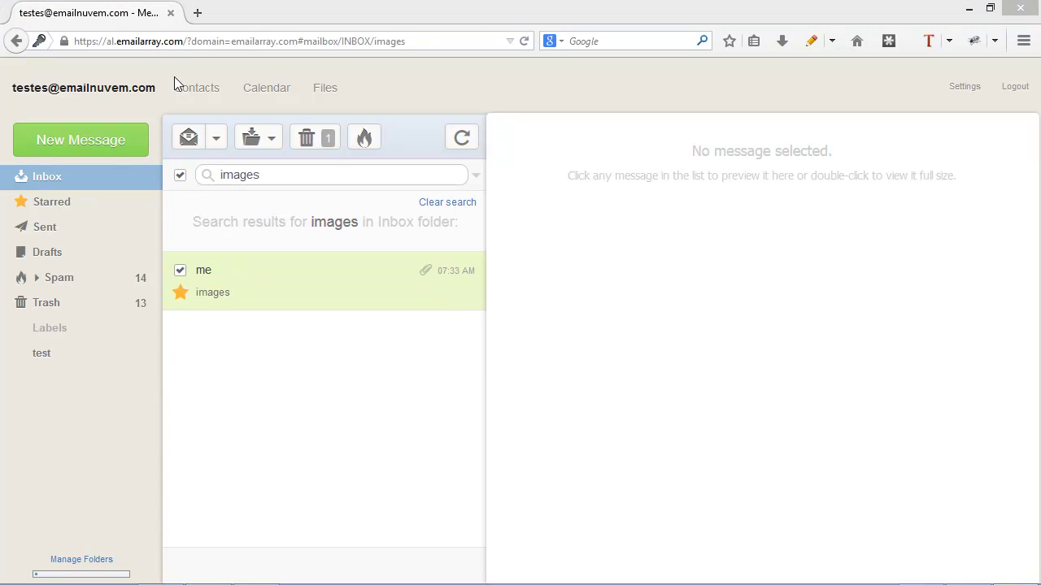
- Mark the found images message as unread and clear the search
left_click(216, 140)
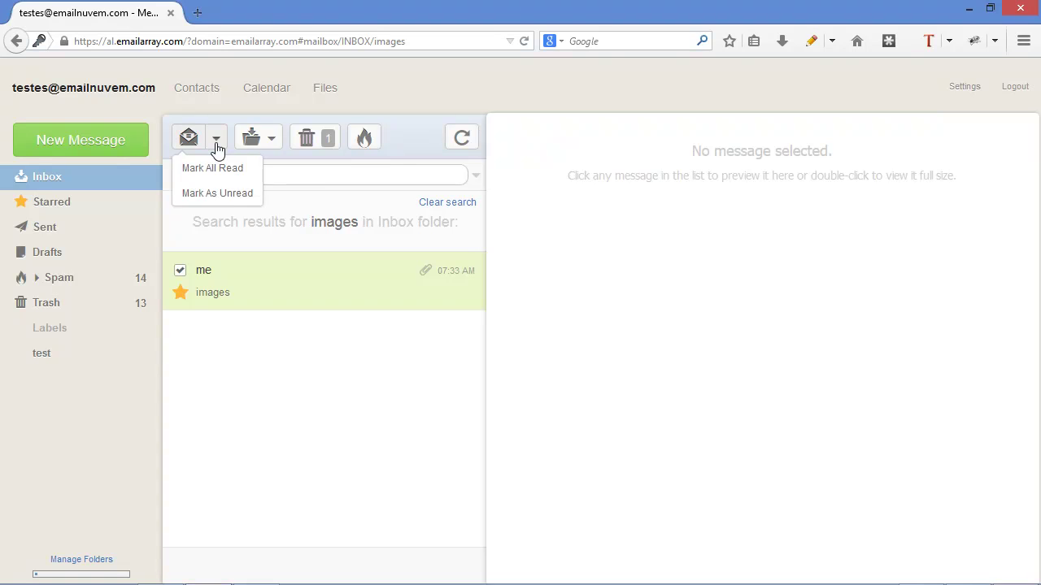
left_click(231, 201)
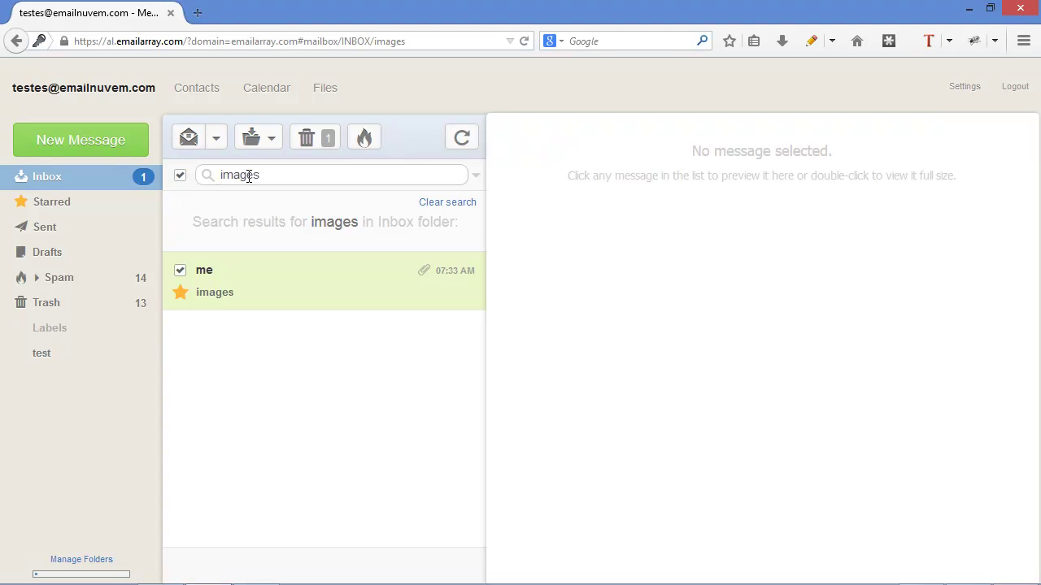
left_click(181, 178)
left_click(100, 186)
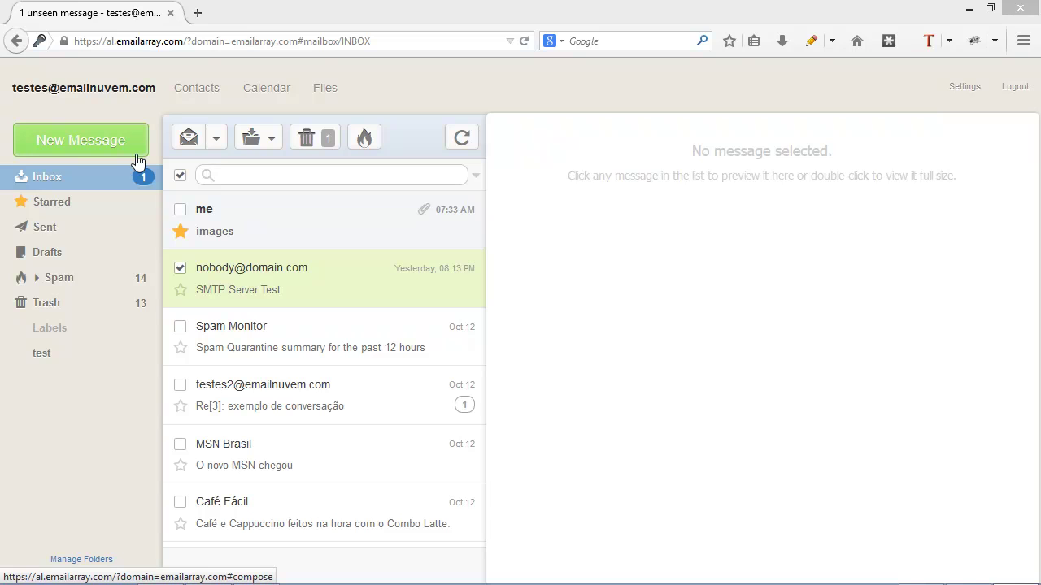
- Start a new message with the second test account's e-mail address in To
left_click(76, 152)
left_click(74, 143)
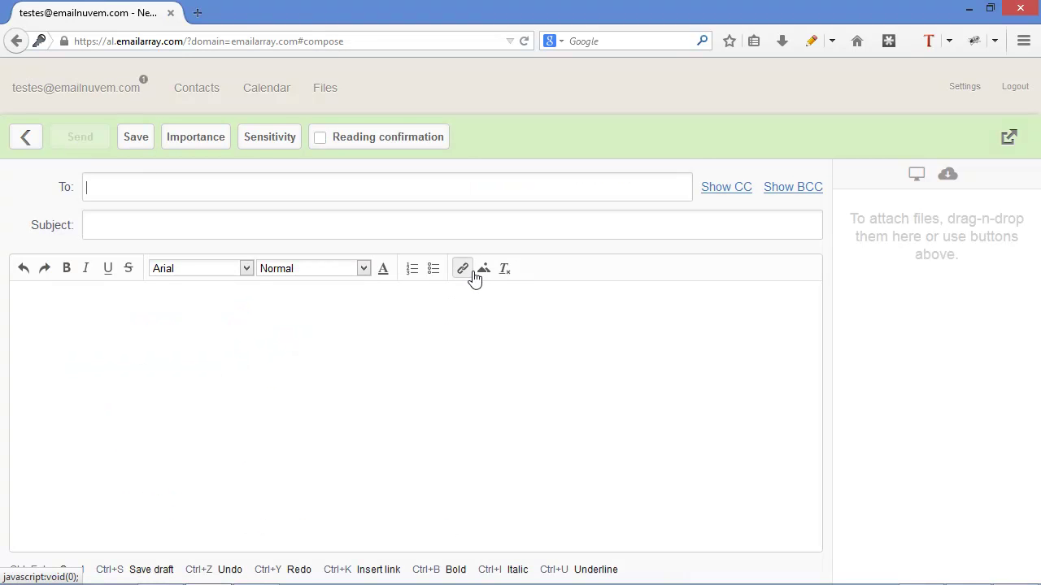
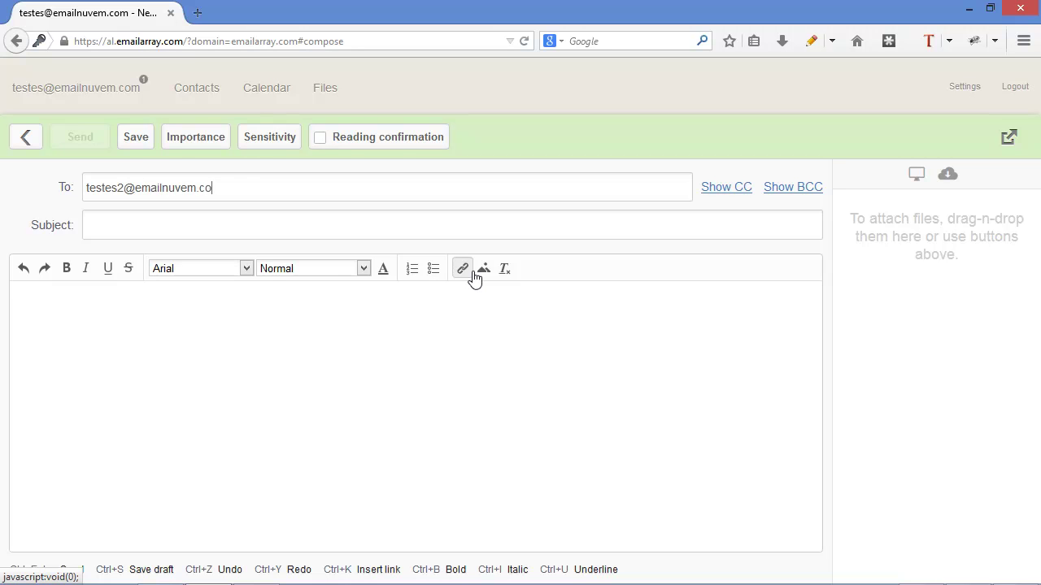
key("Return")
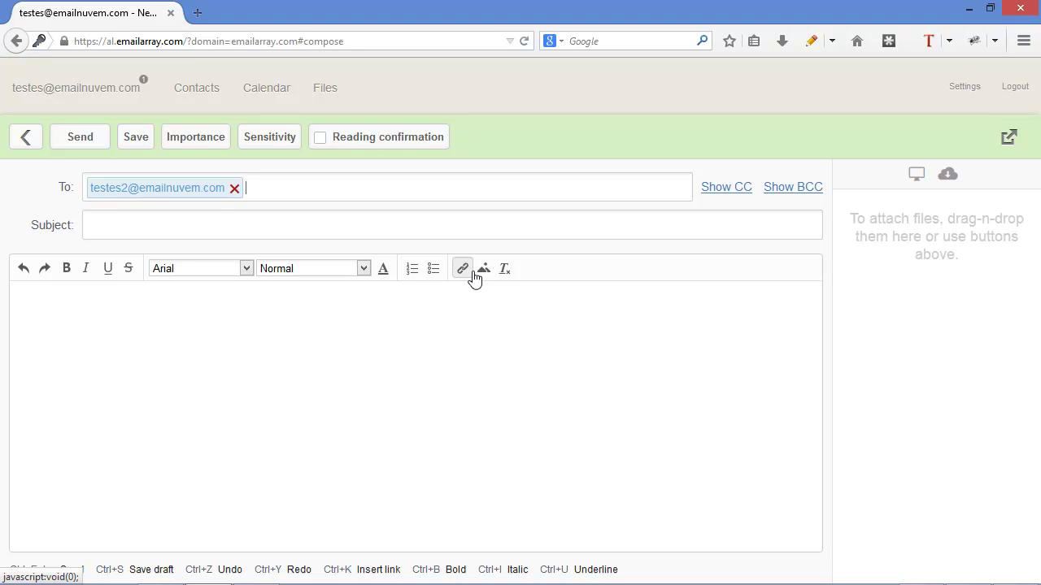
- Show the CC and BCC fields, look at Importance and Sensitivity options, and cancel attaching a file
left_click(724, 188)
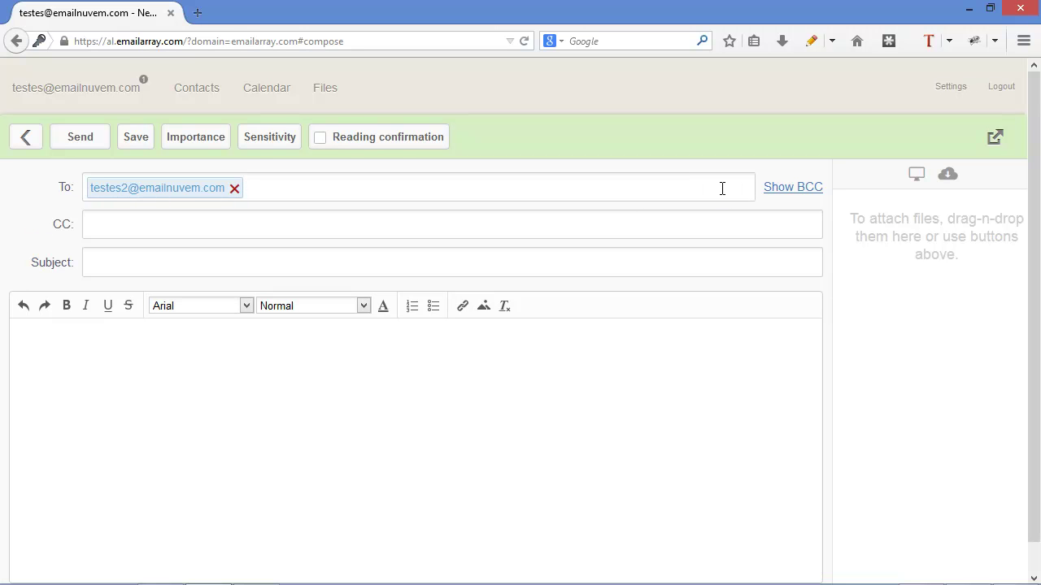
left_click(783, 188)
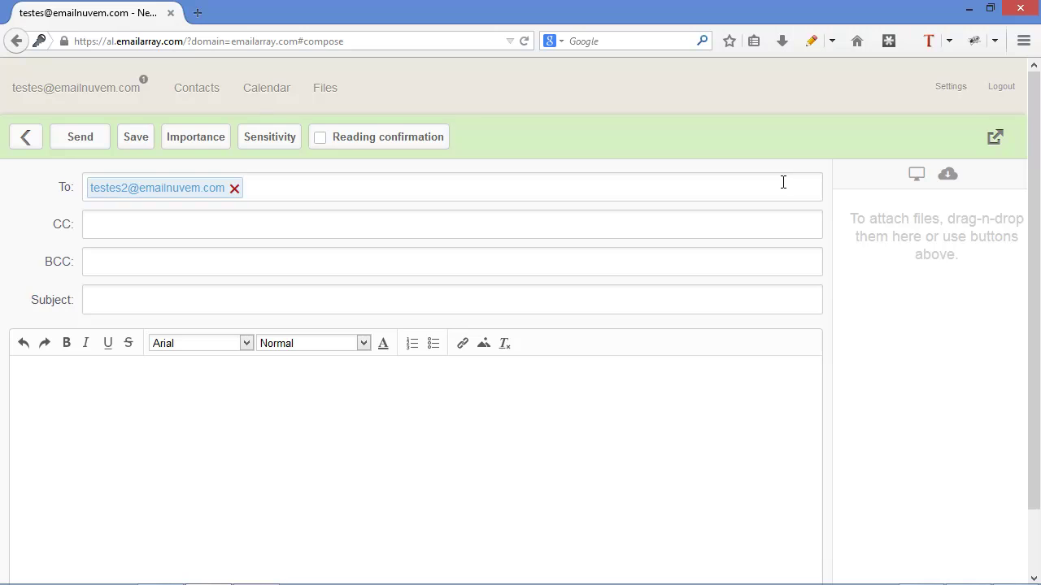
left_click(192, 144)
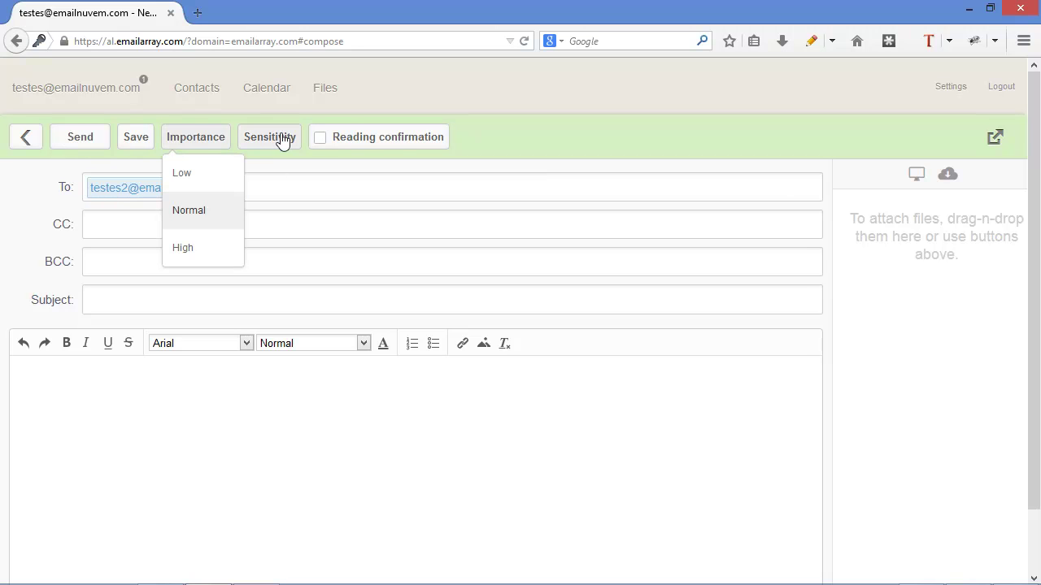
left_click(282, 141)
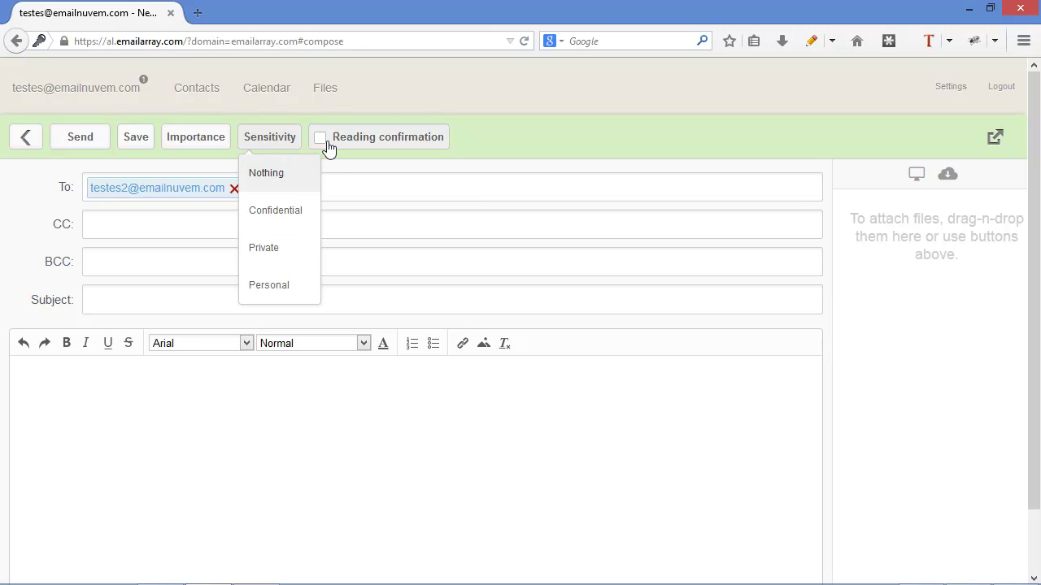
left_click(535, 153)
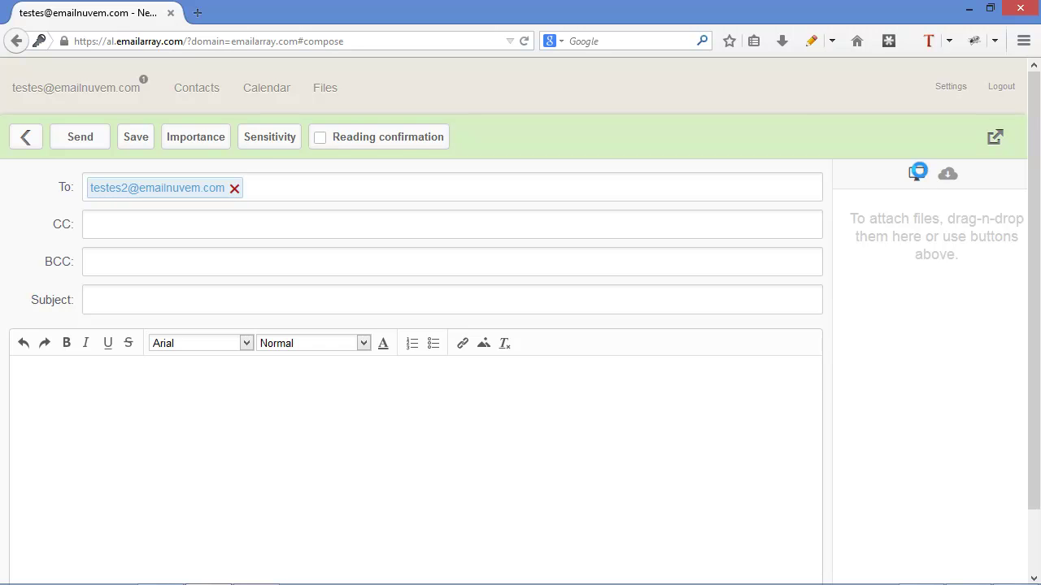
left_click(918, 176)
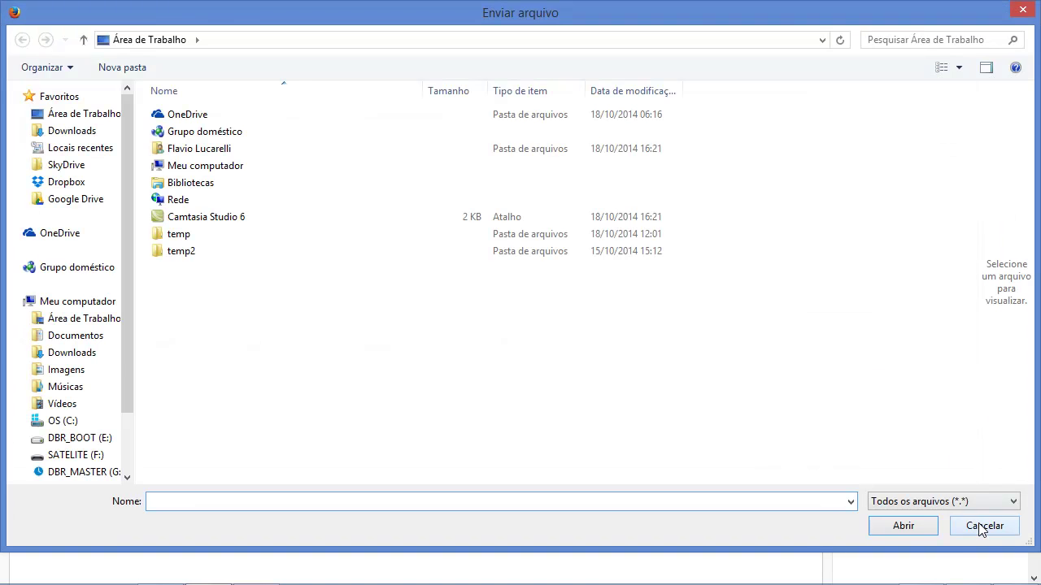
left_click(916, 524)
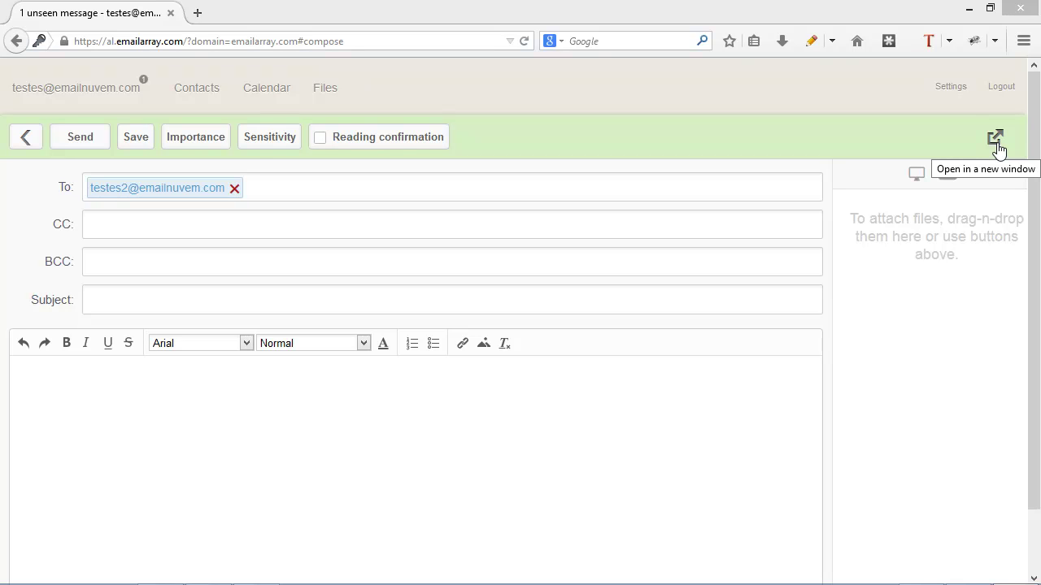
- Leave the draft and open the folder management settings
left_click(70, 96)
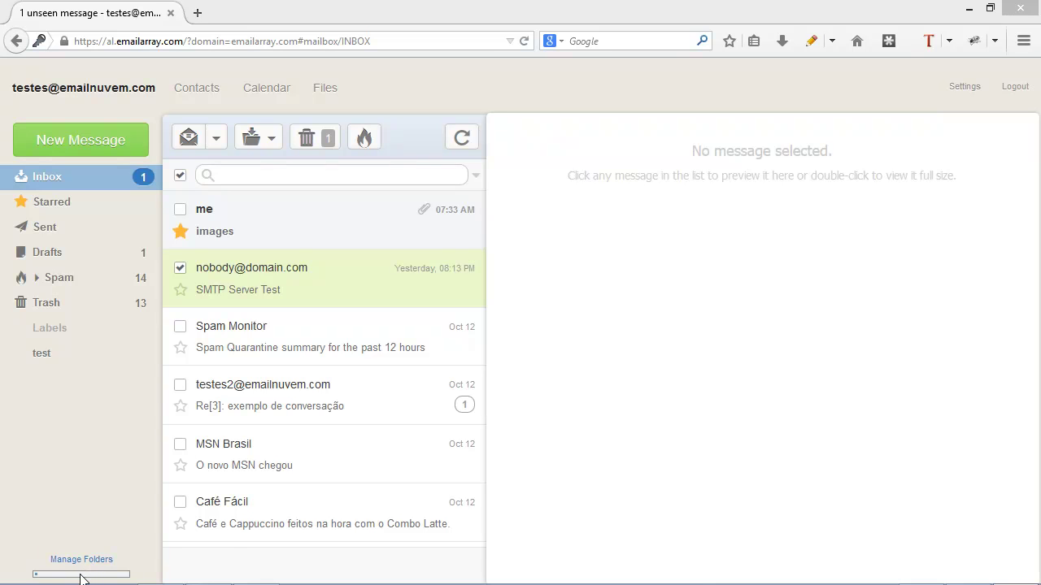
mouse_move(81, 575)
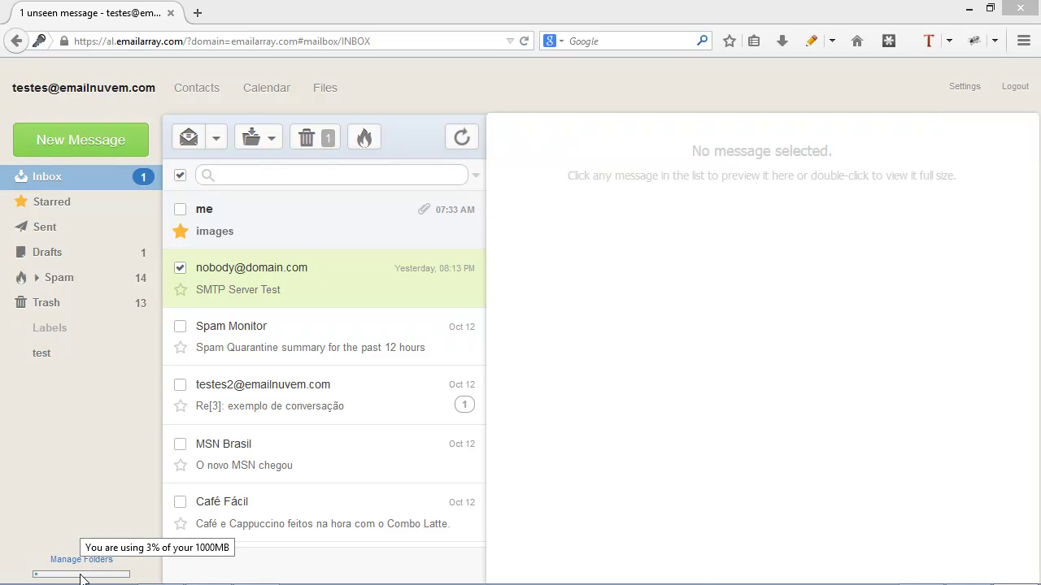
left_click(72, 561)
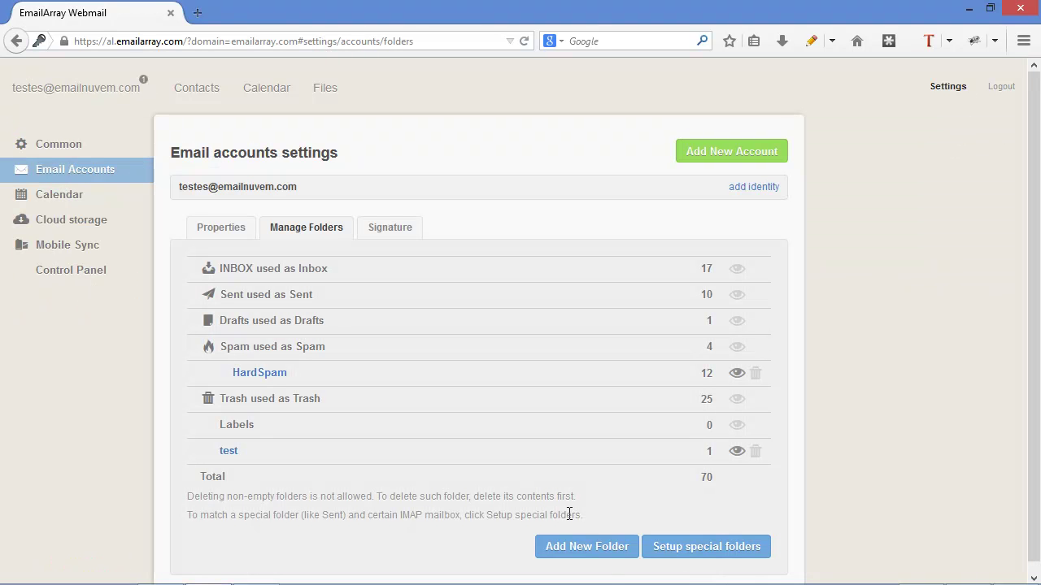
- Create a folder named test2 and move it above the test folder
left_click(565, 551)
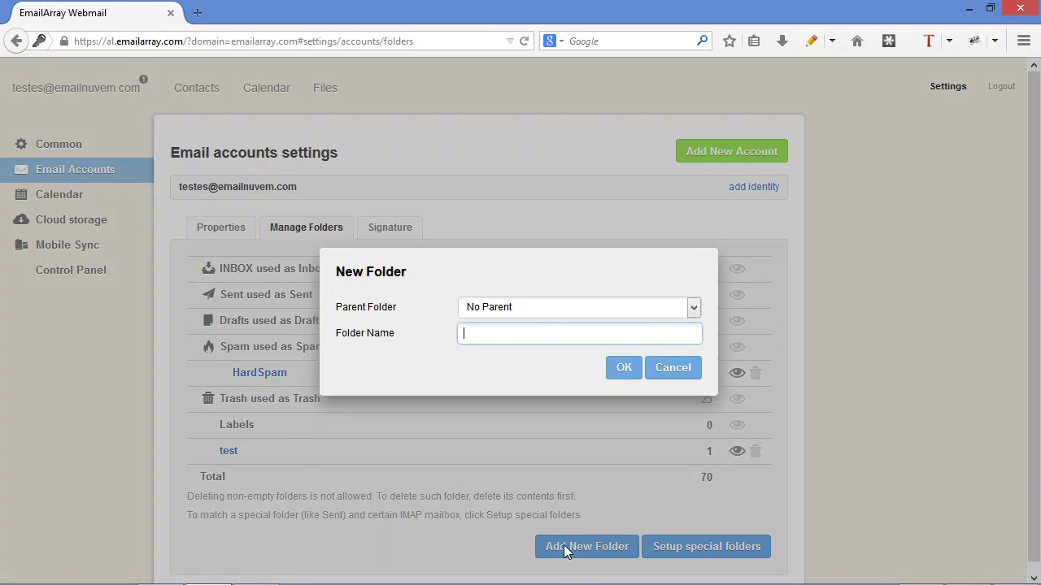
type("test2")
left_click(624, 368)
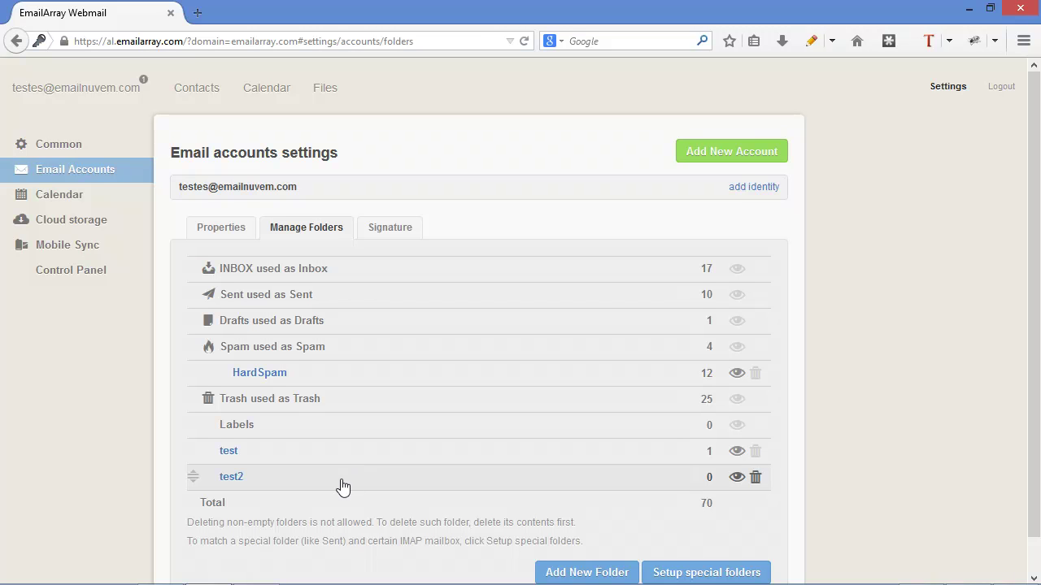
left_click_drag(337, 486, 346, 456)
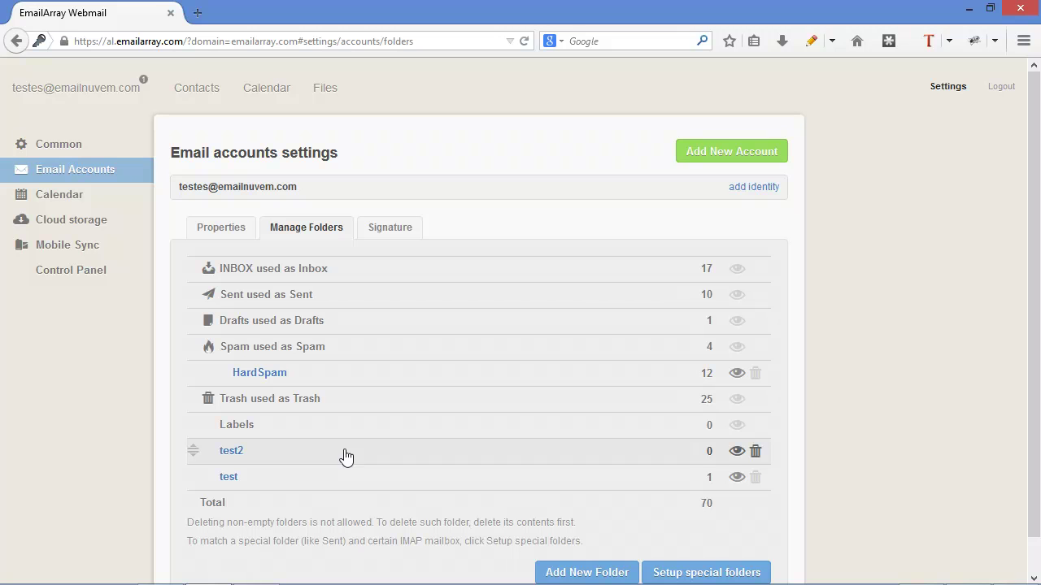
scroll(415, 427, "down", 1)
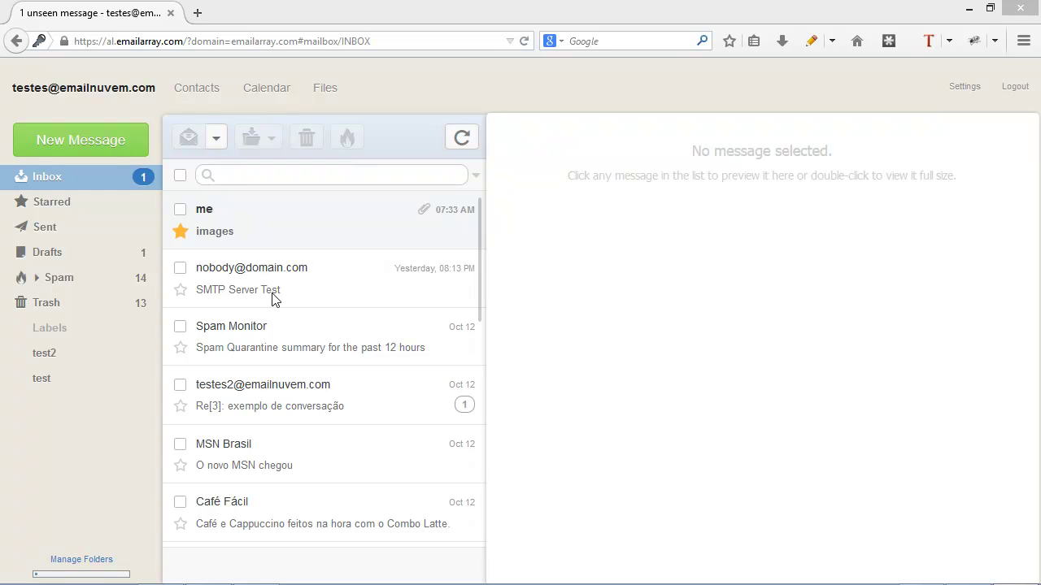
- Browse the Spam and HardSpam folders, then open the Spam Quarantine summary in the Inbox
left_click(98, 289)
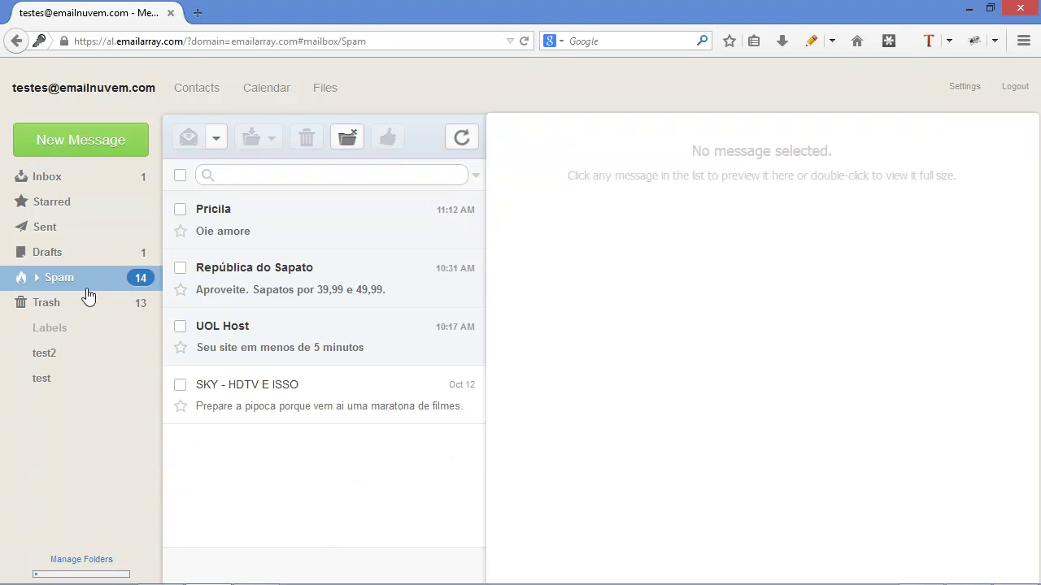
left_click(36, 280)
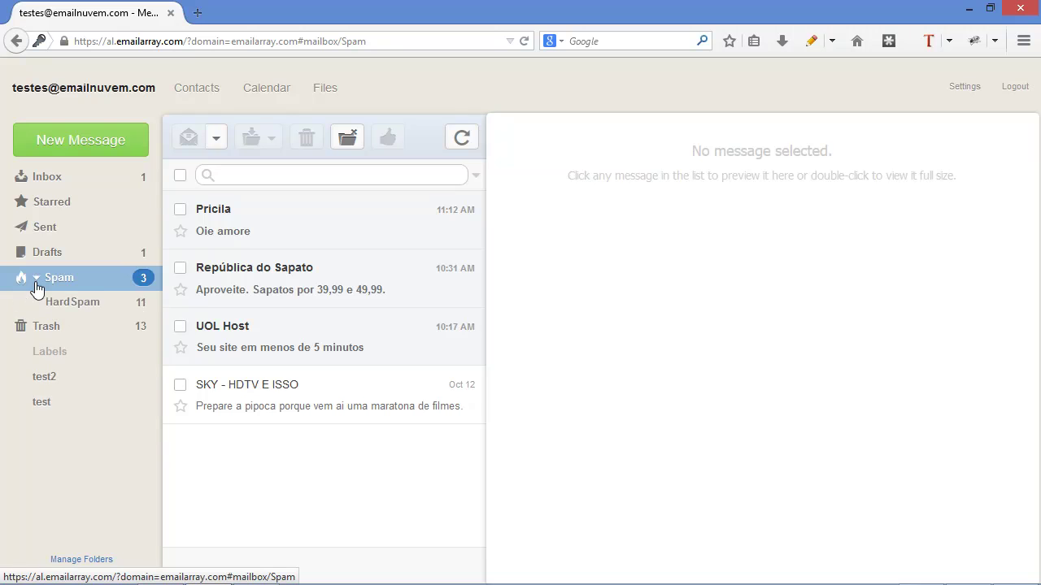
left_click(76, 309)
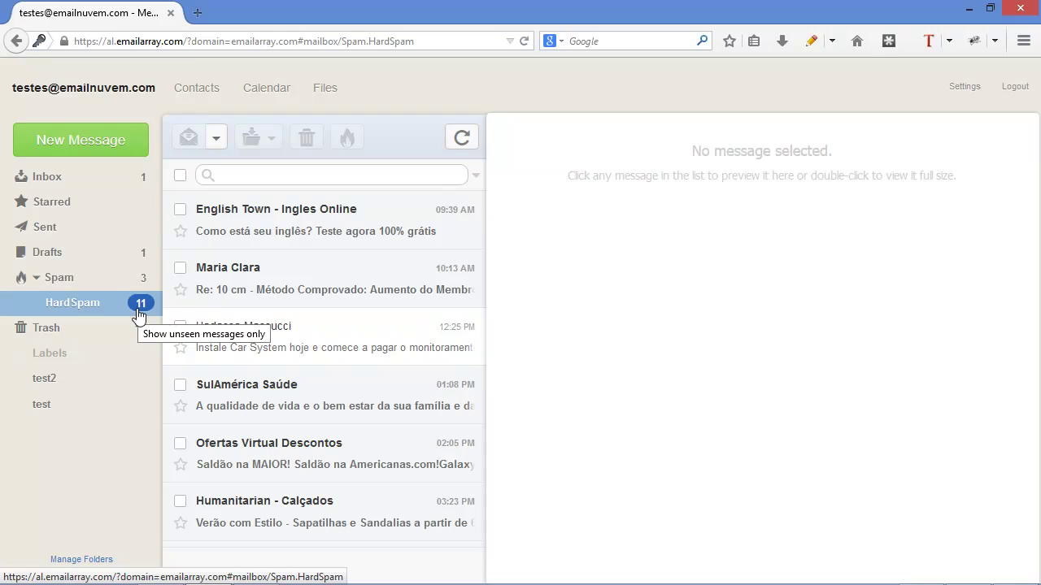
left_click(82, 283)
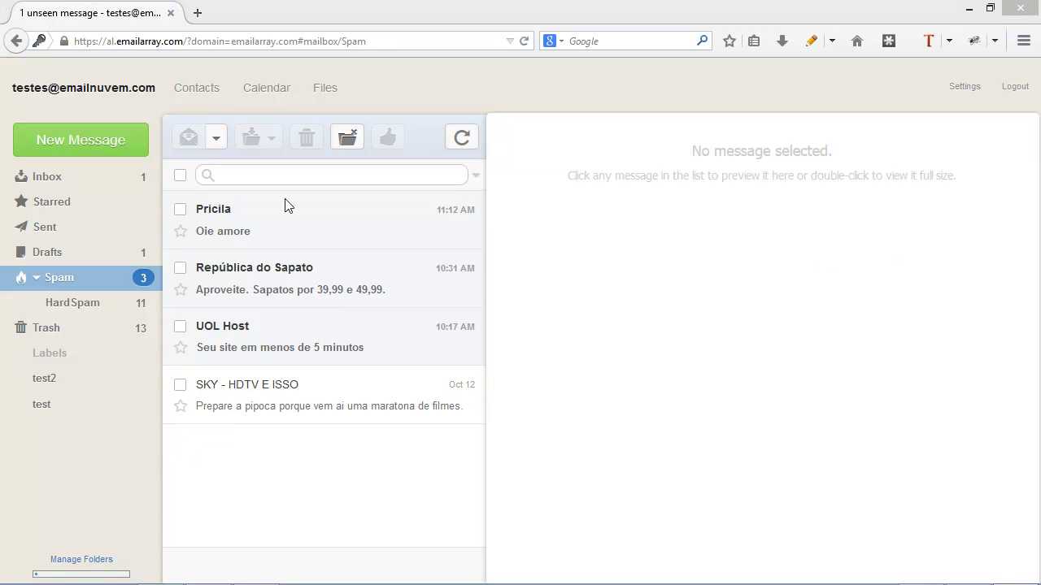
left_click(61, 186)
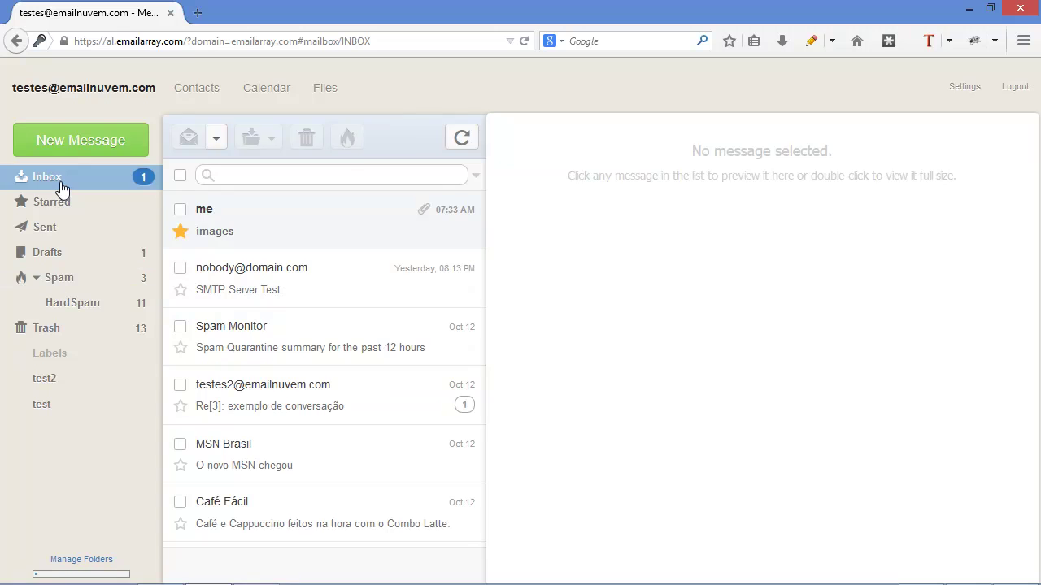
left_click(331, 345)
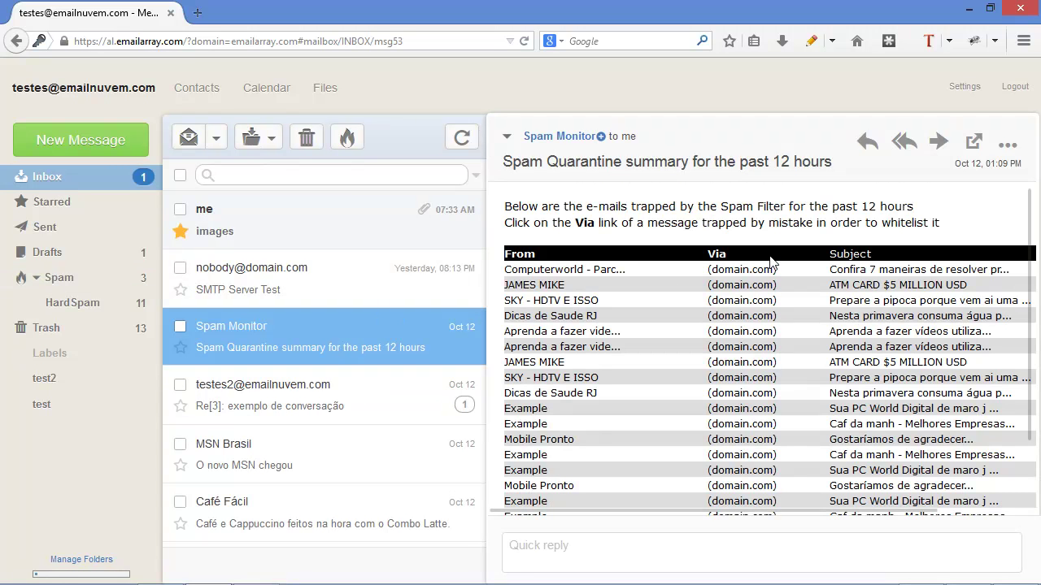
- Open the (domain.com) whitelist link for a quarantined message in the summary
left_click(734, 279)
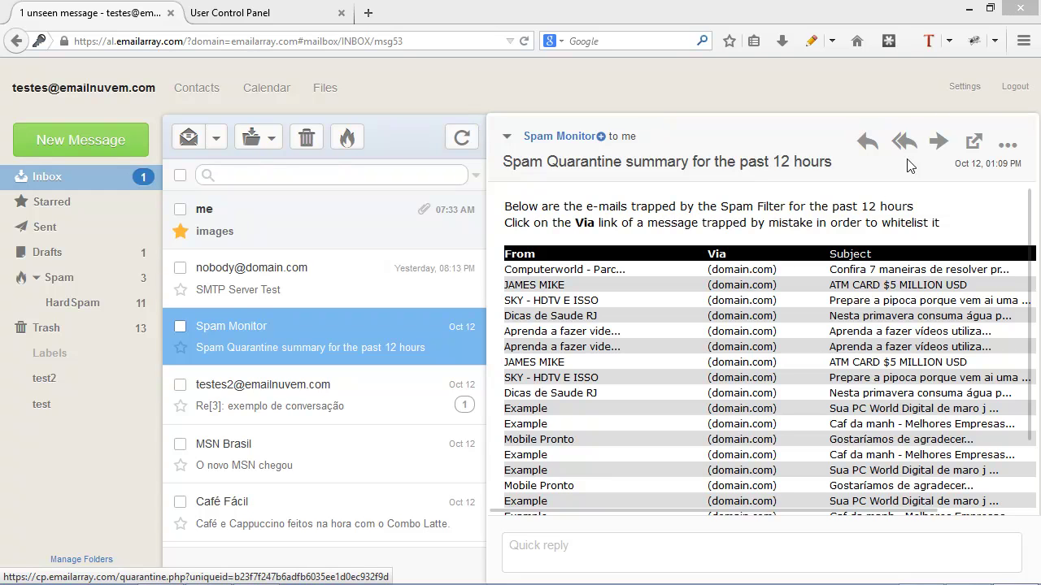
- Show the Control Panel section of Settings, then switch to the User Control Panel's Spam Quarantine tab
left_click(965, 88)
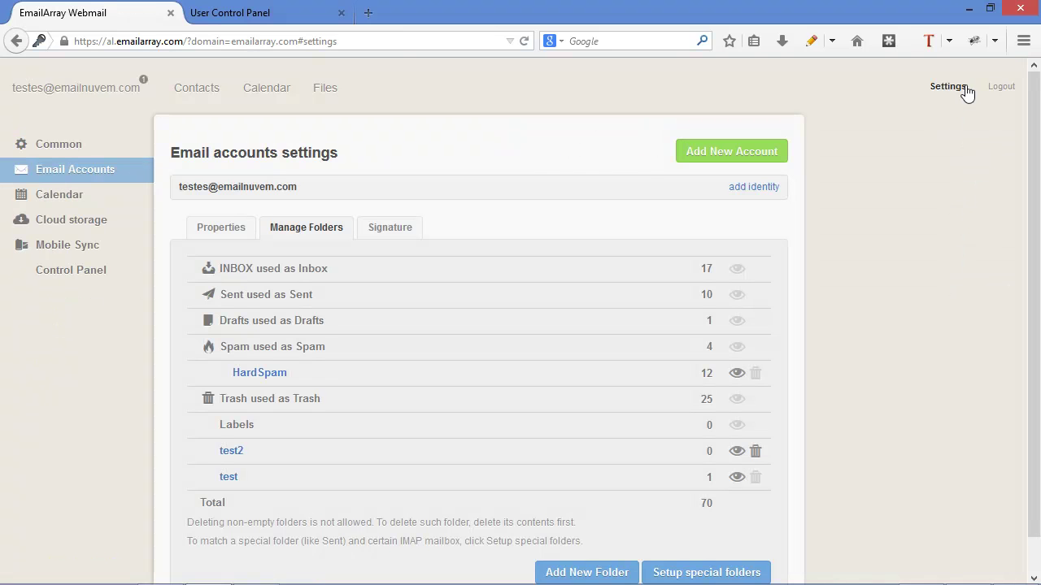
left_click(64, 281)
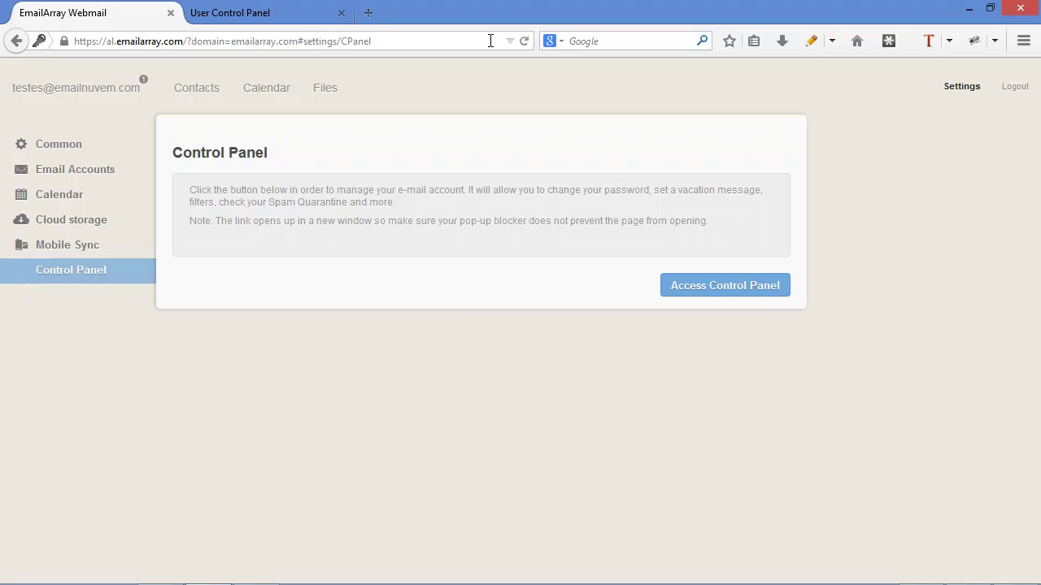
left_click(277, 11)
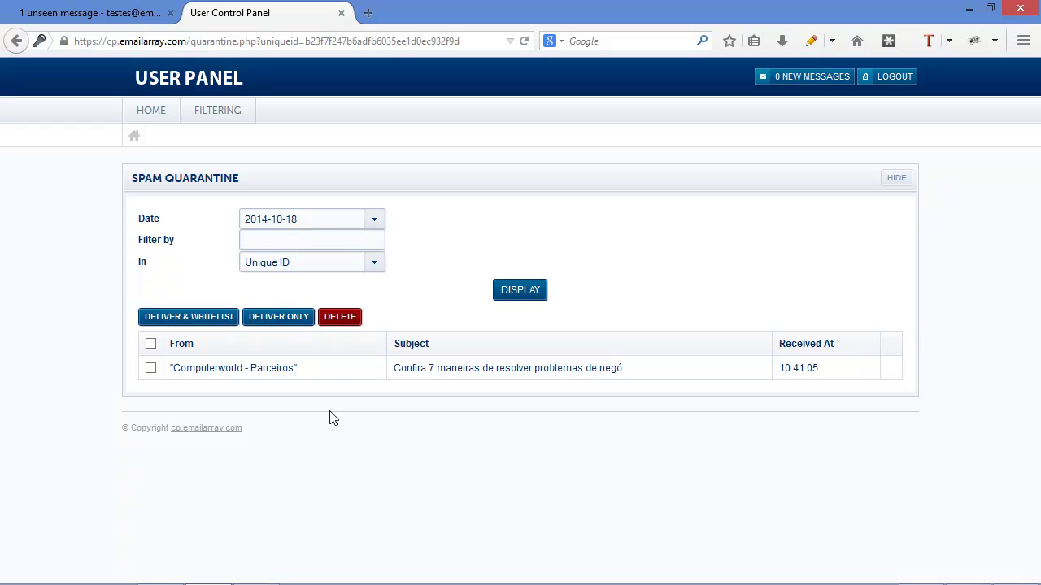
- Tick the Computerworld quarantined message, visit HOME and Spam Quarantine, then return to the webmail tab
left_click(151, 368)
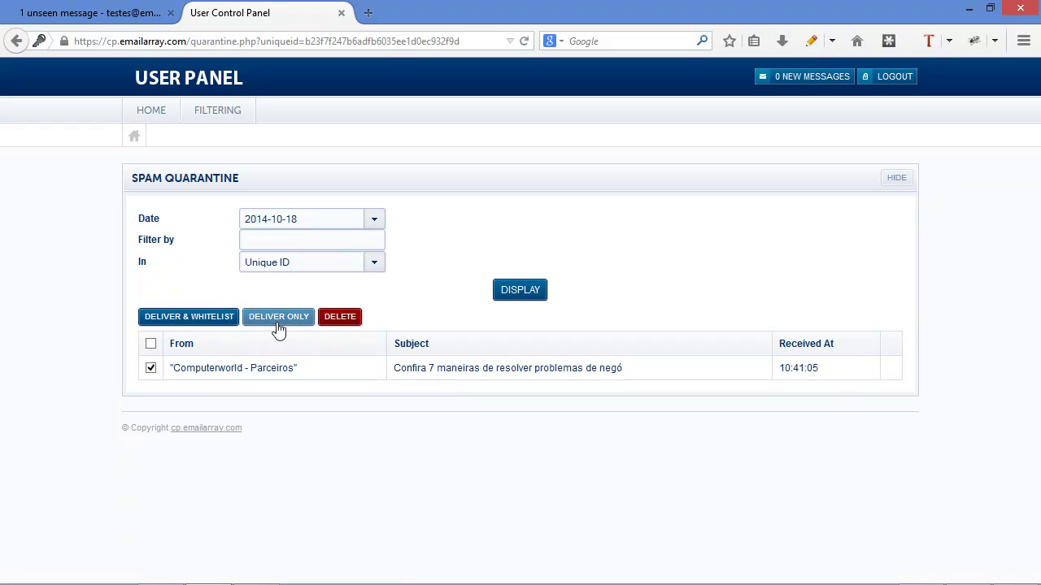
left_click(139, 115)
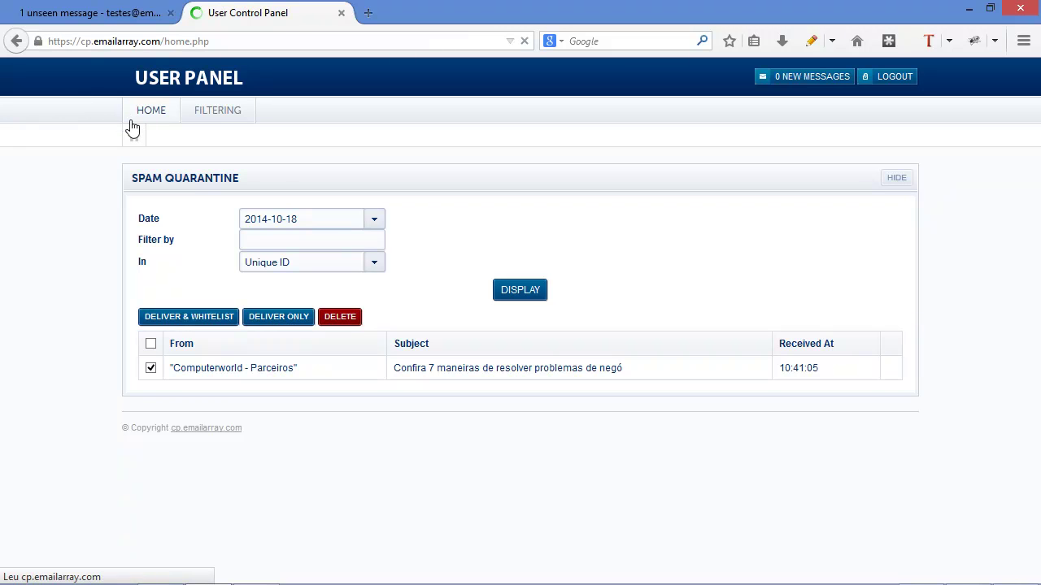
mouse_move(235, 118)
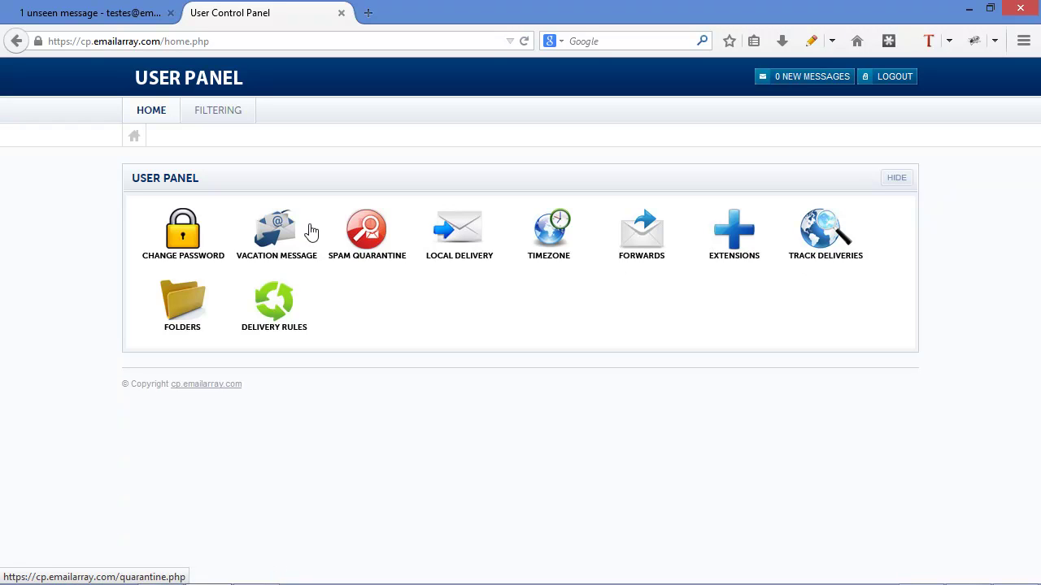
left_click(369, 233)
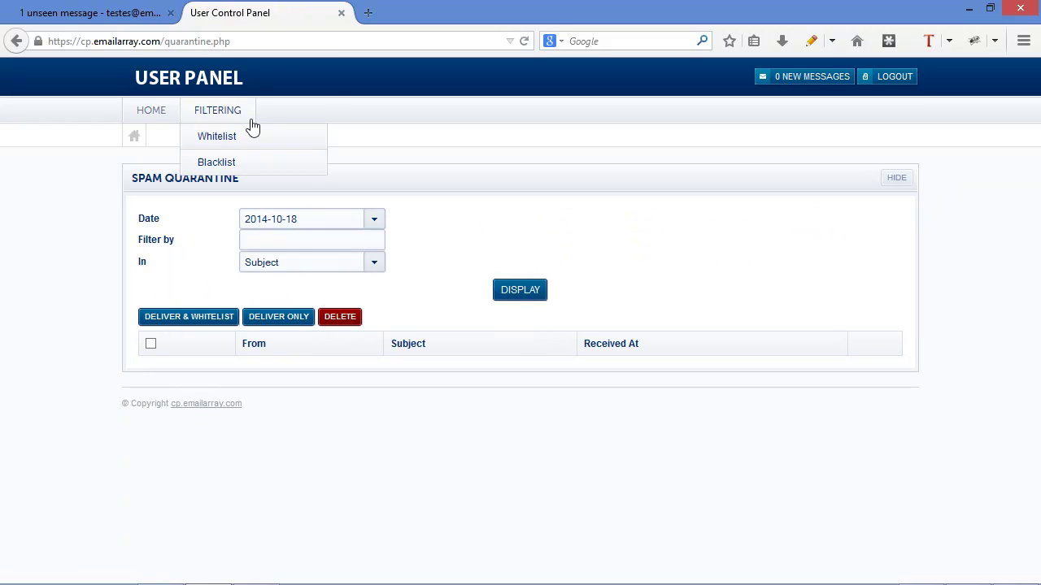
left_click(79, 11)
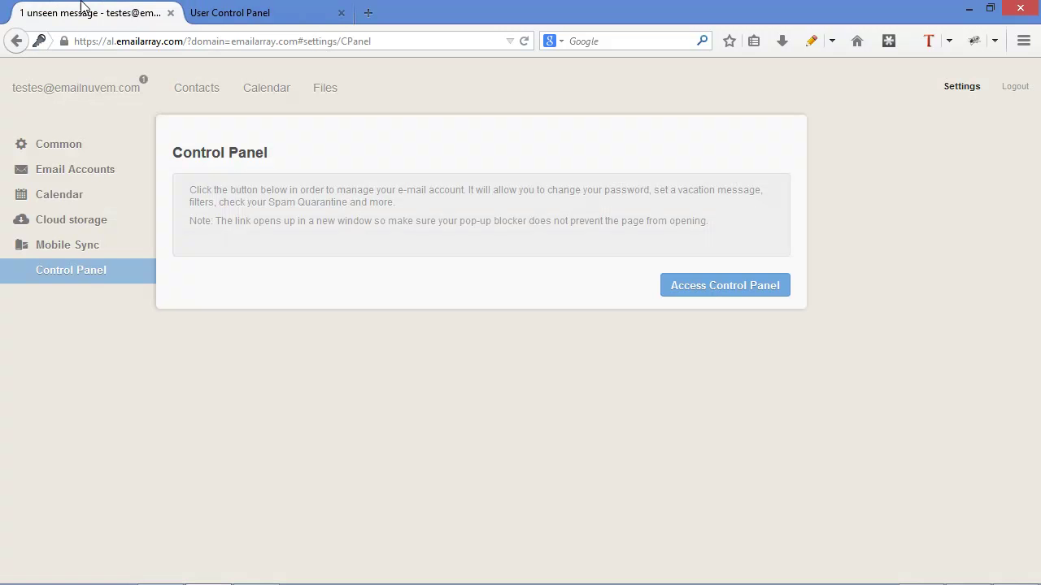
- Show the Common settings and look at the Skin list, keeping Default
left_click(43, 89)
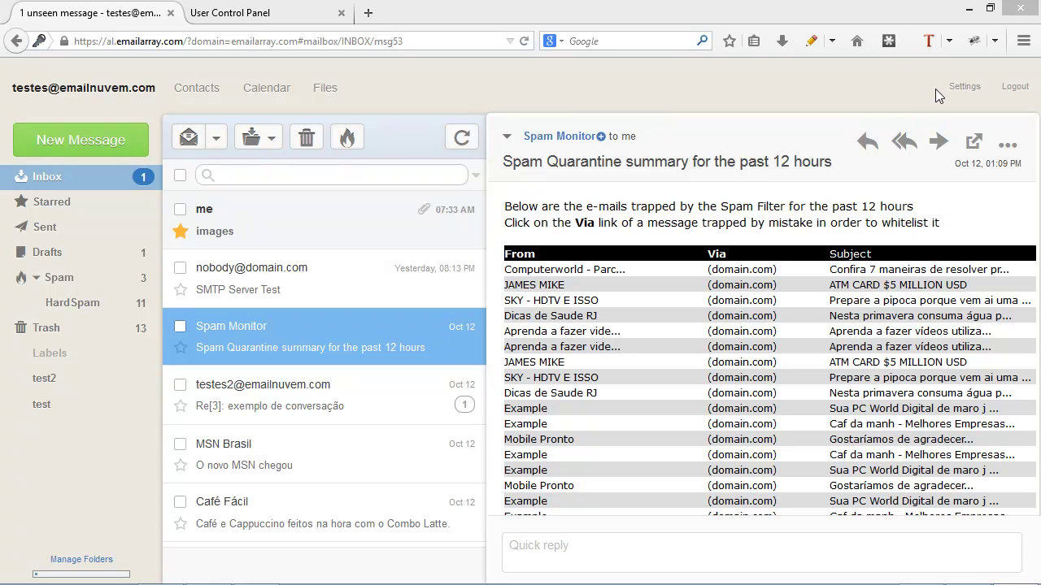
left_click(956, 89)
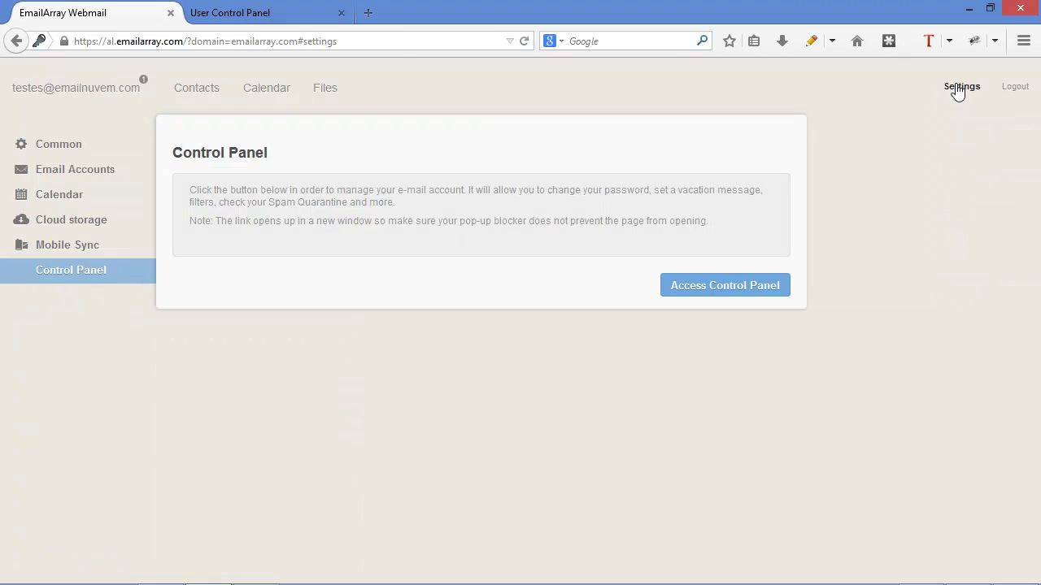
left_click(61, 146)
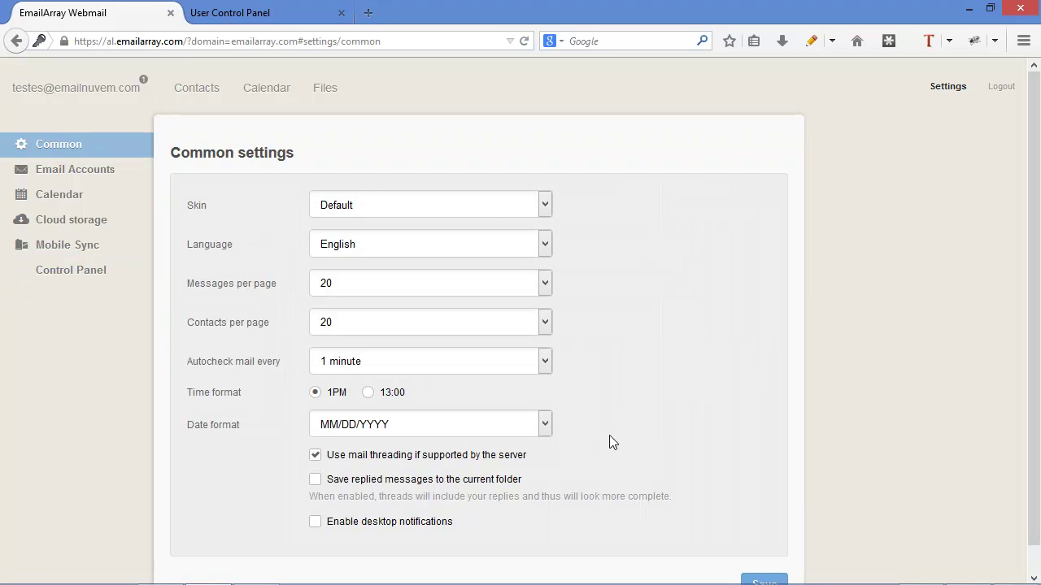
left_click(488, 207)
left_click(488, 206)
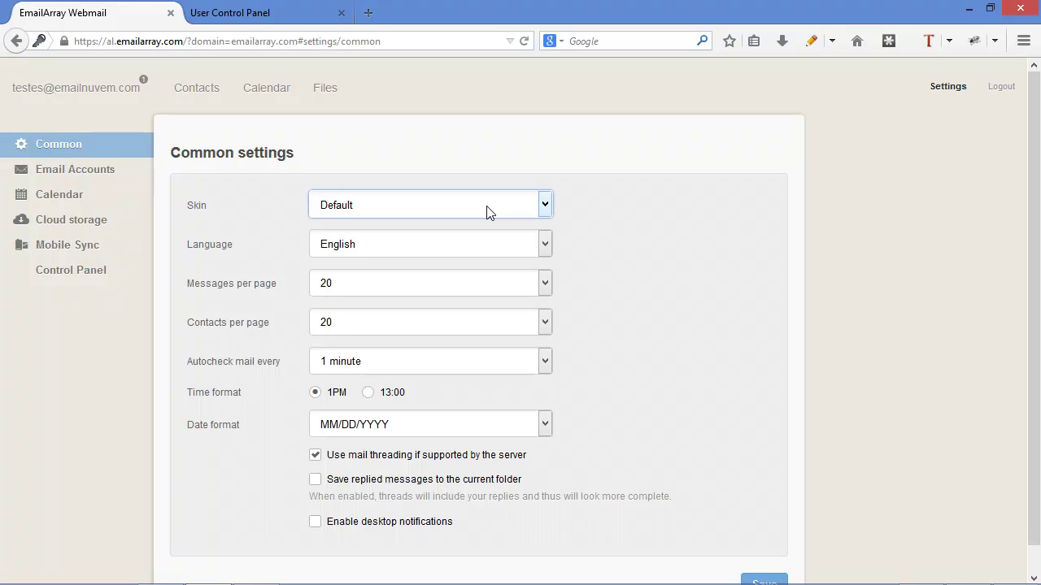
- Scroll through the Common options unchanged, then go to the Email accounts settings
scroll(632, 390, "down", 1)
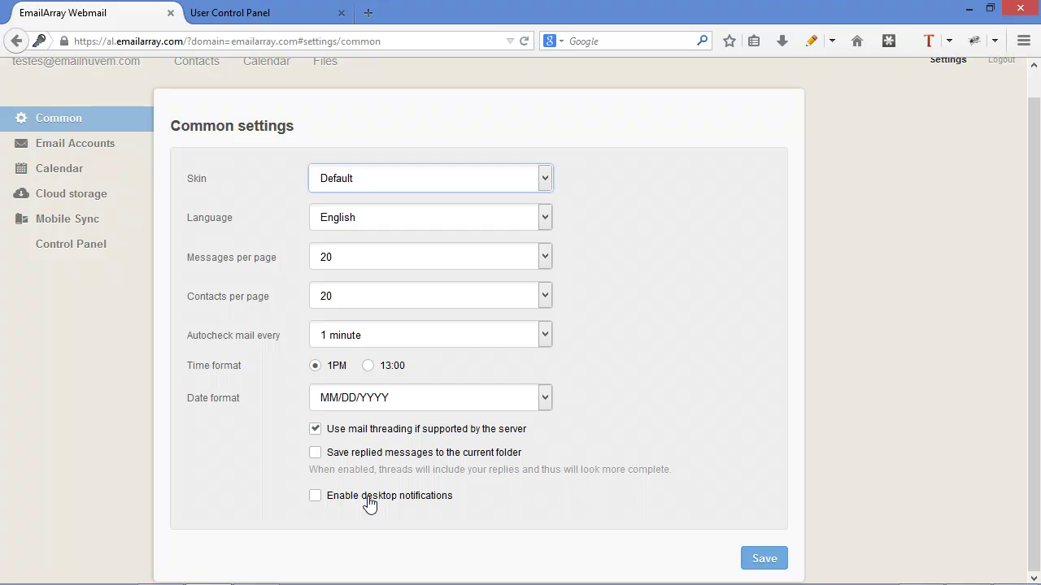
scroll(231, 338, "up", 1)
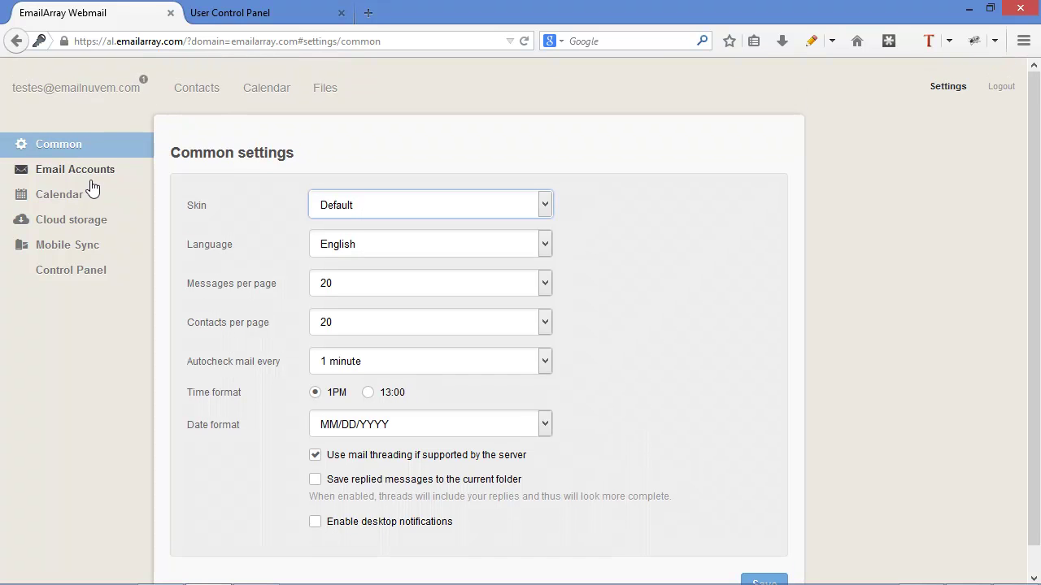
left_click(618, 119)
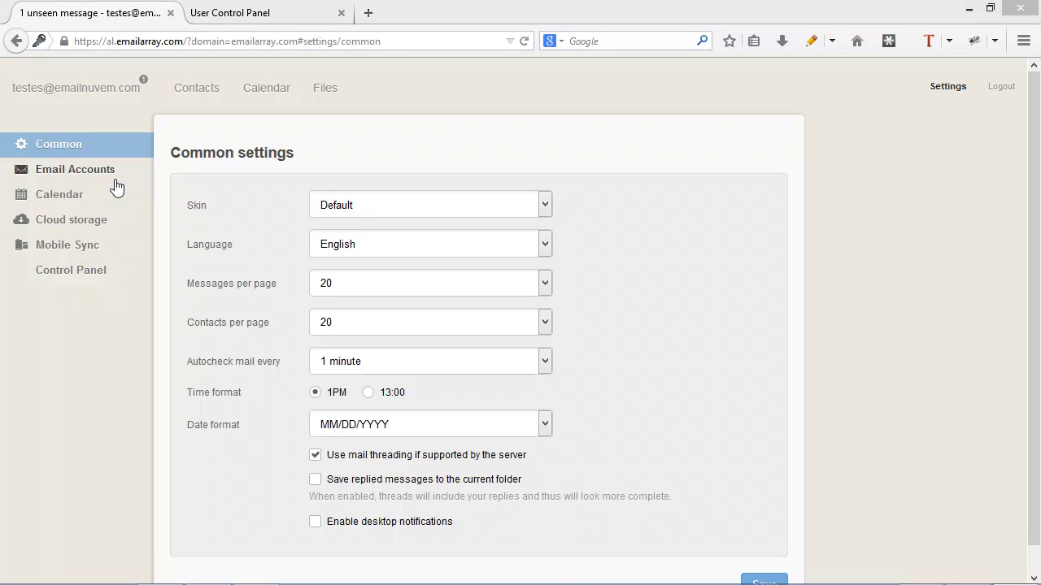
left_click(81, 176)
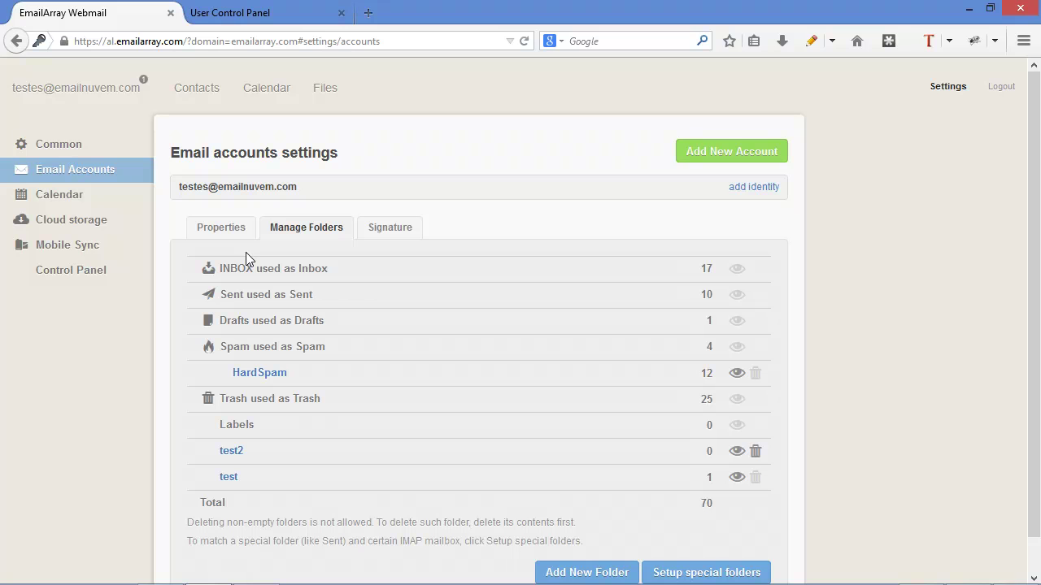
- Save a new sender identity named 'Testes 2' with its e-mail address ending in 2
left_click(744, 191)
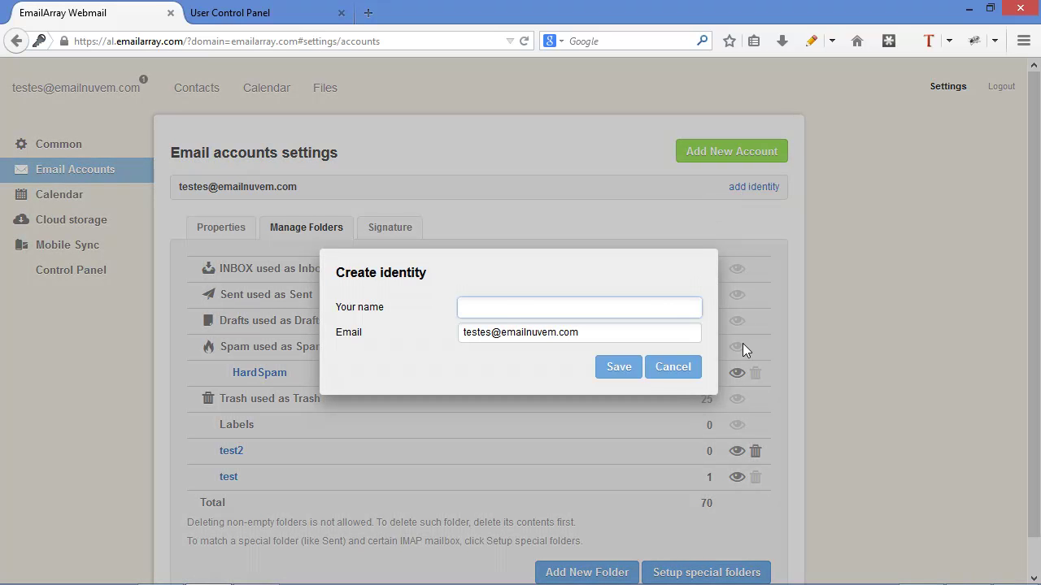
type("Testes 2")
left_click(492, 332)
type("2")
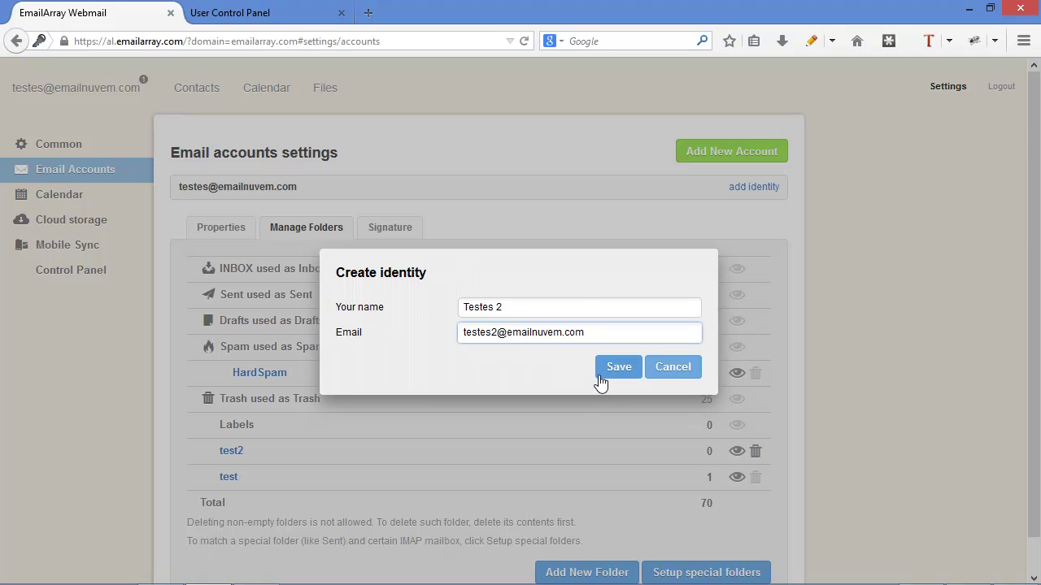
left_click(605, 372)
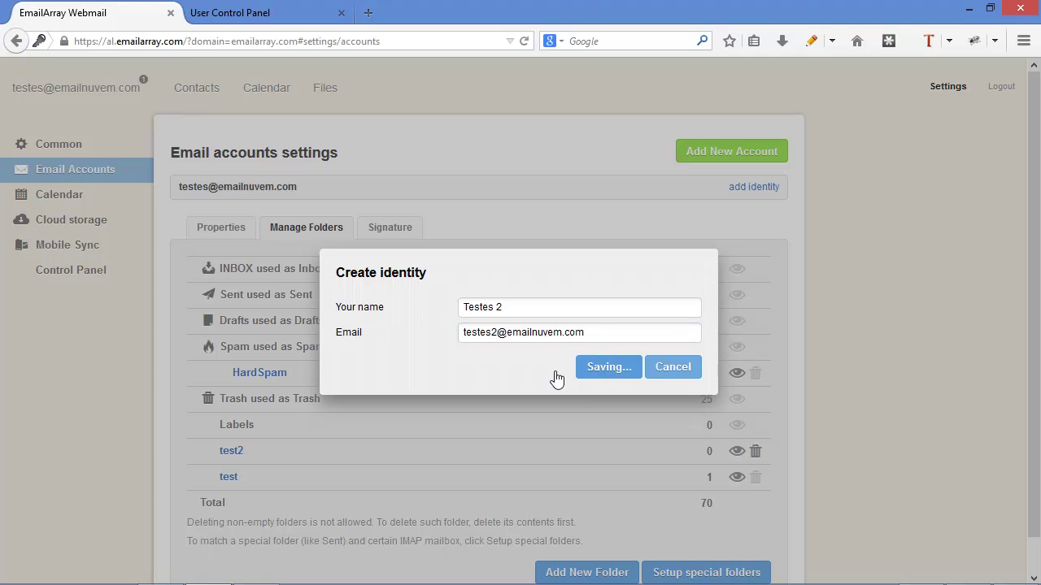
- Check the new identity in a new message's From list, then return to Settings
left_click(93, 91)
left_click(91, 140)
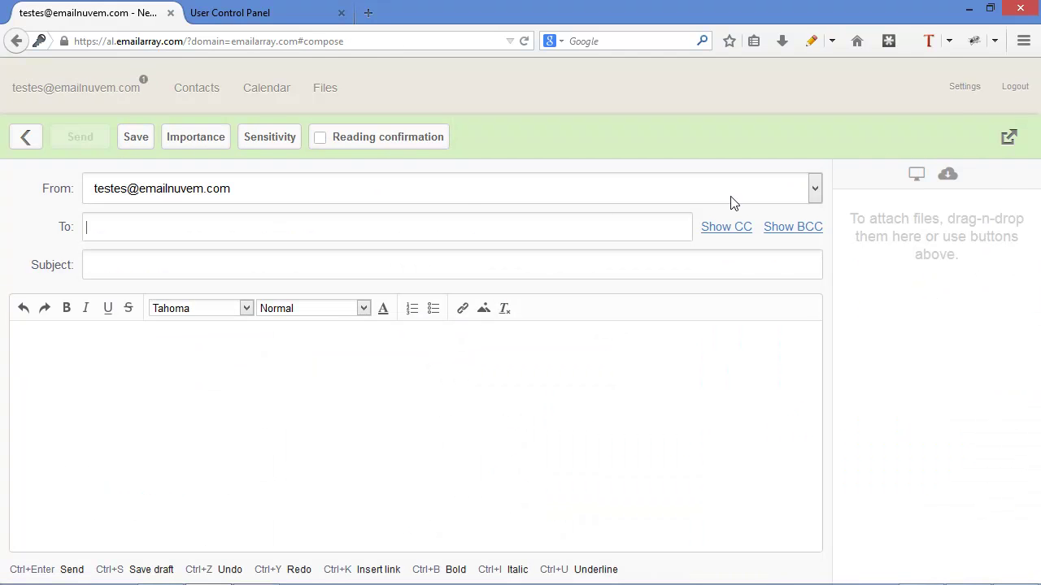
left_click(570, 202)
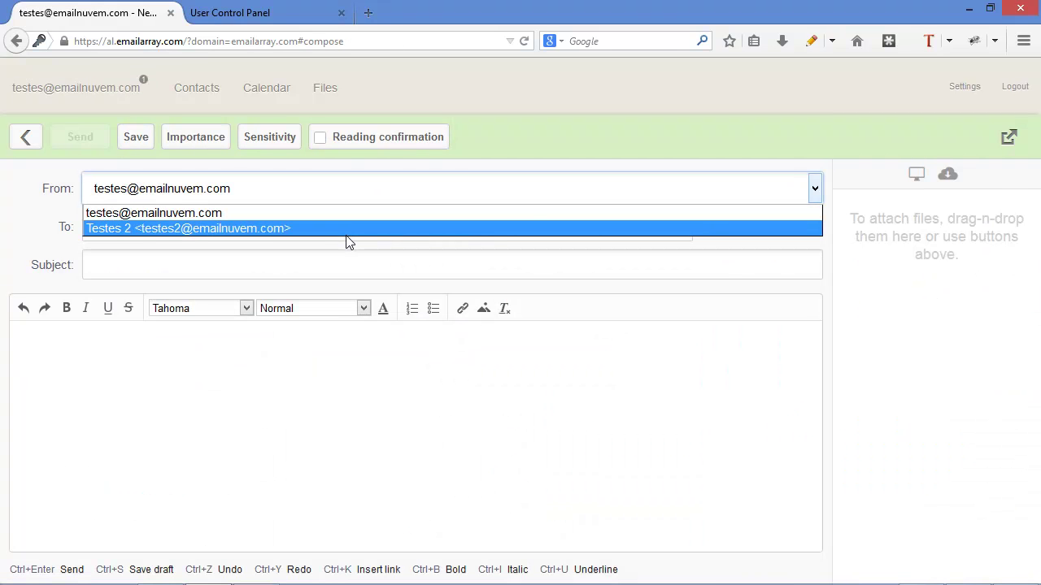
left_click(949, 92)
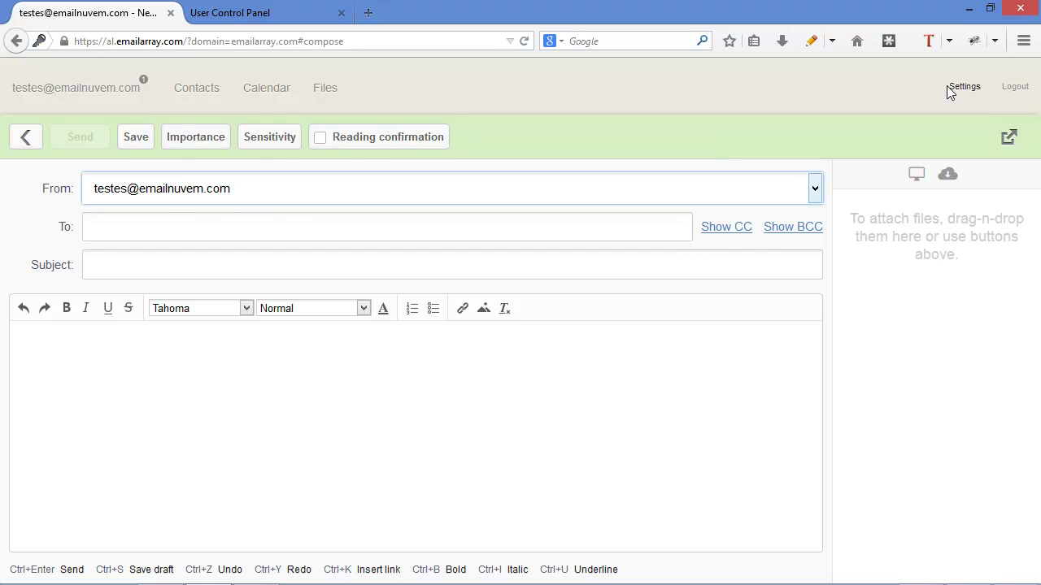
left_click(958, 89)
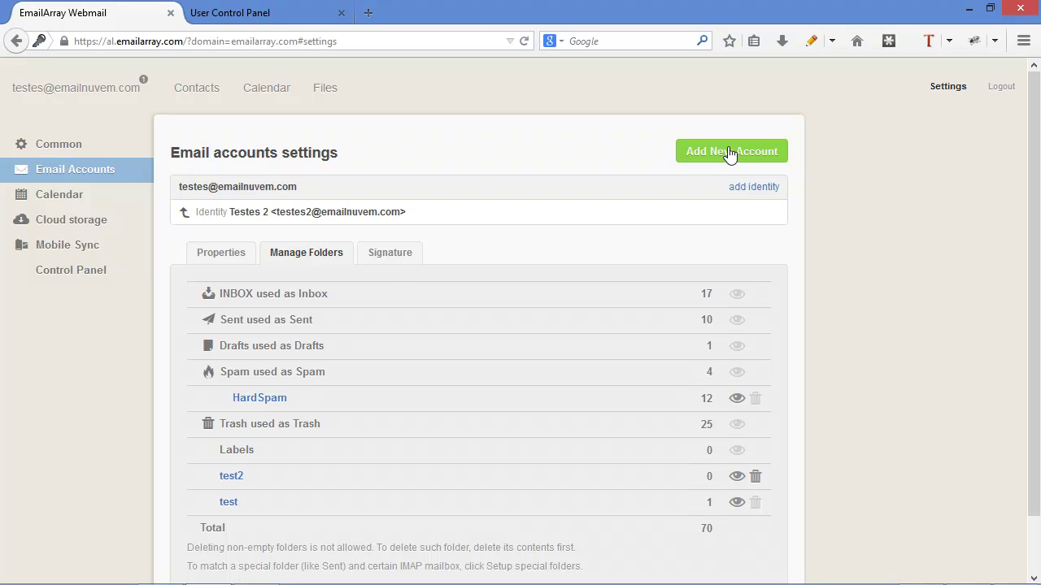
- Submit a new account named 'Testes2' with its e-mail address and password
left_click(729, 153)
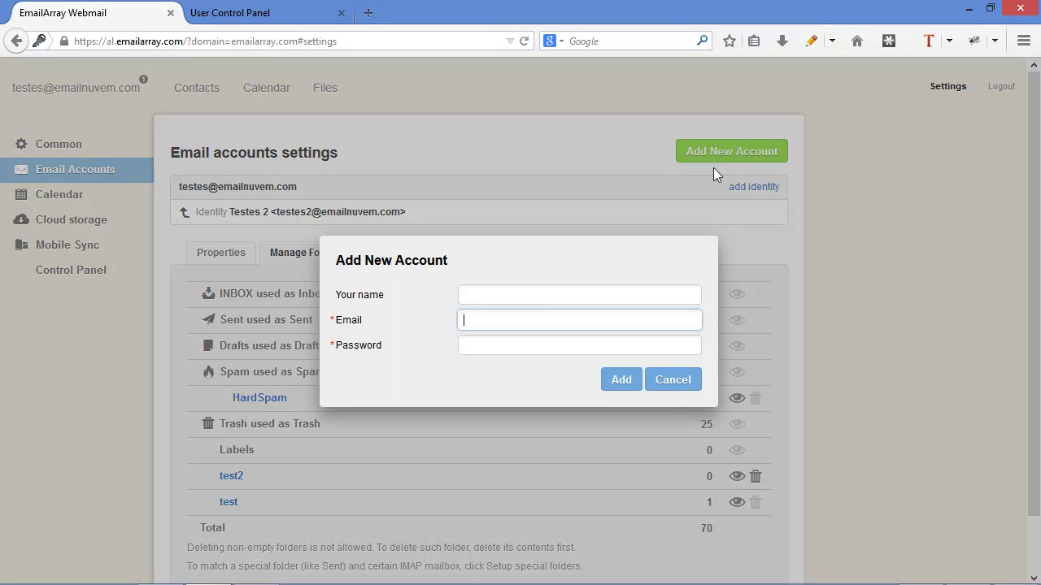
left_click(520, 298)
type("Testes2")
key("Tab")
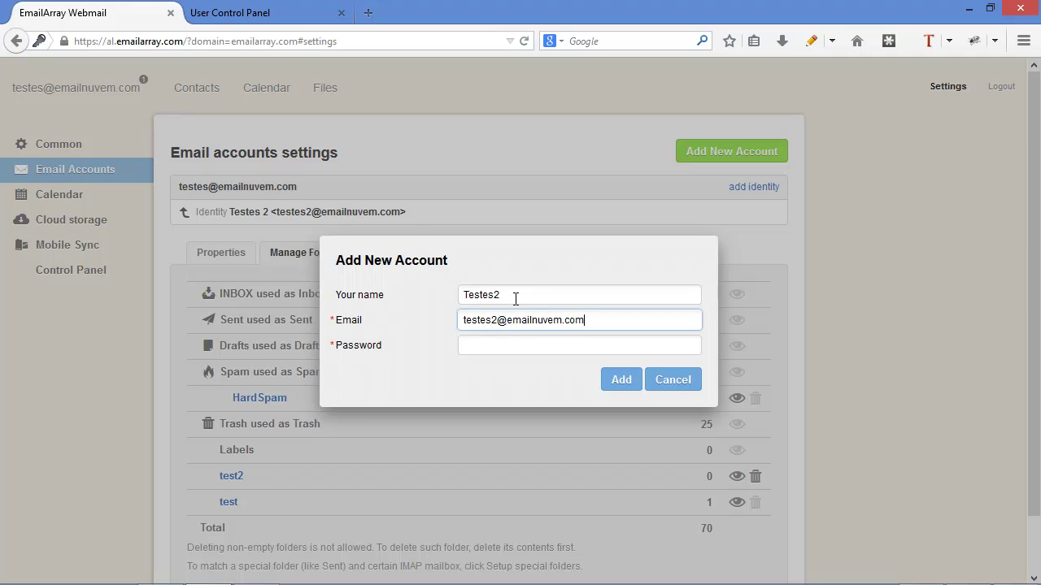
key("Tab")
type("1")
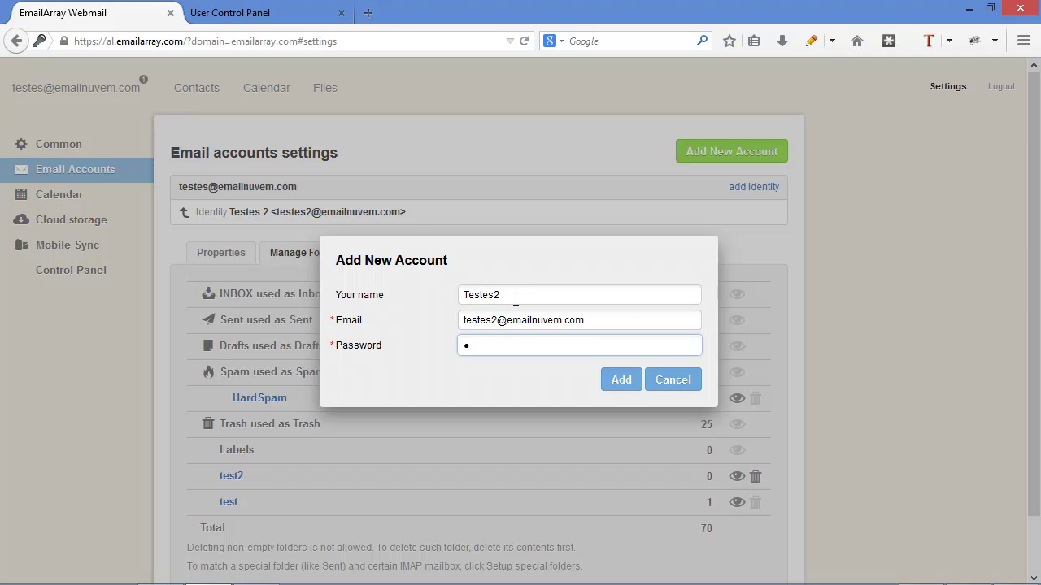
type("234567890")
left_click(625, 386)
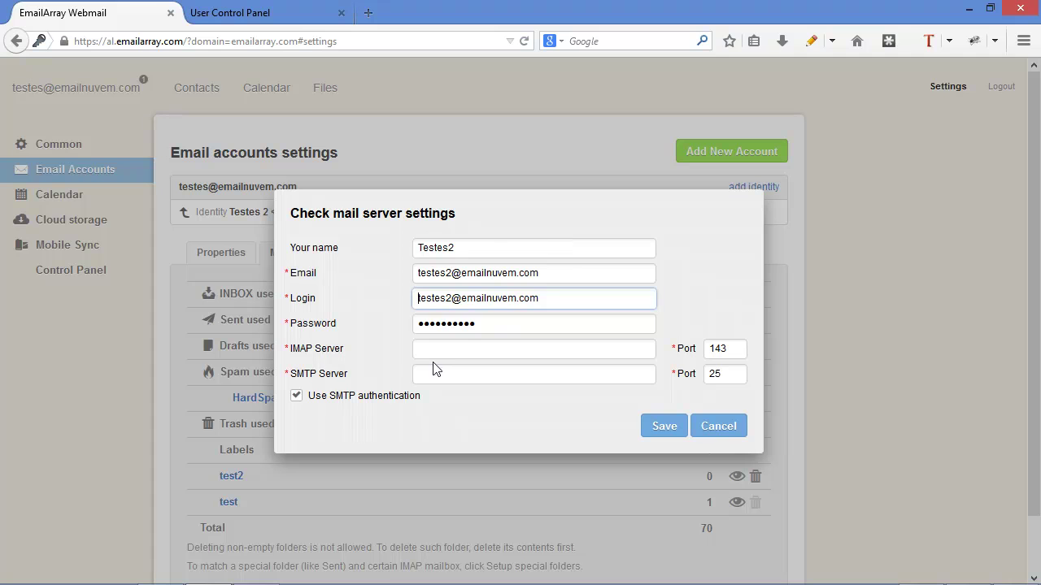
- Set IMAP server imap.emailarray.com and SMTP server smtp.emailarray.com, and save
left_click(453, 350)
type("imap.email")
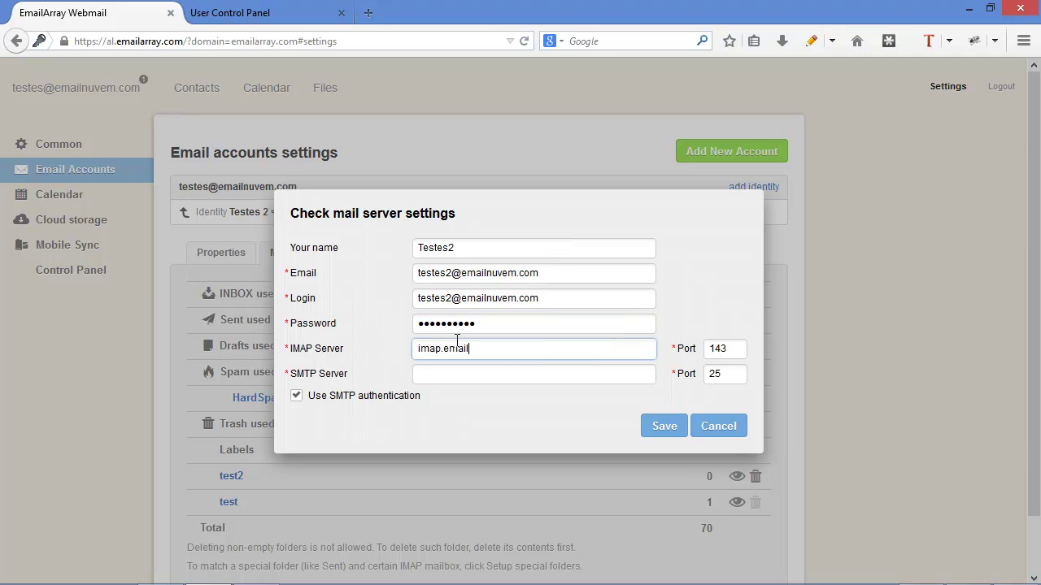
type("array.com")
left_click(456, 377)
type("imap.em")
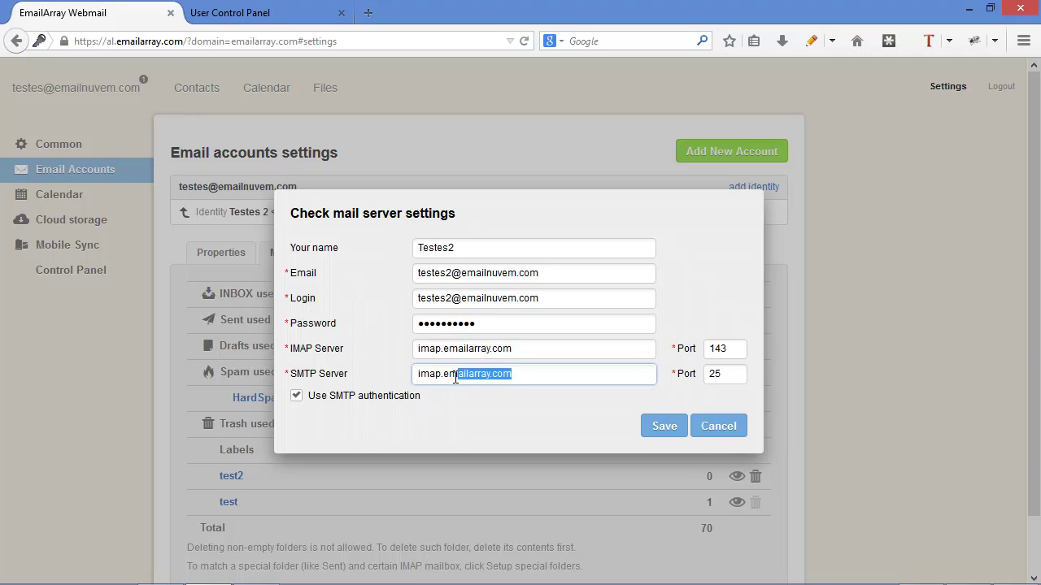
left_click_drag(442, 372, 366, 373)
type("smtp")
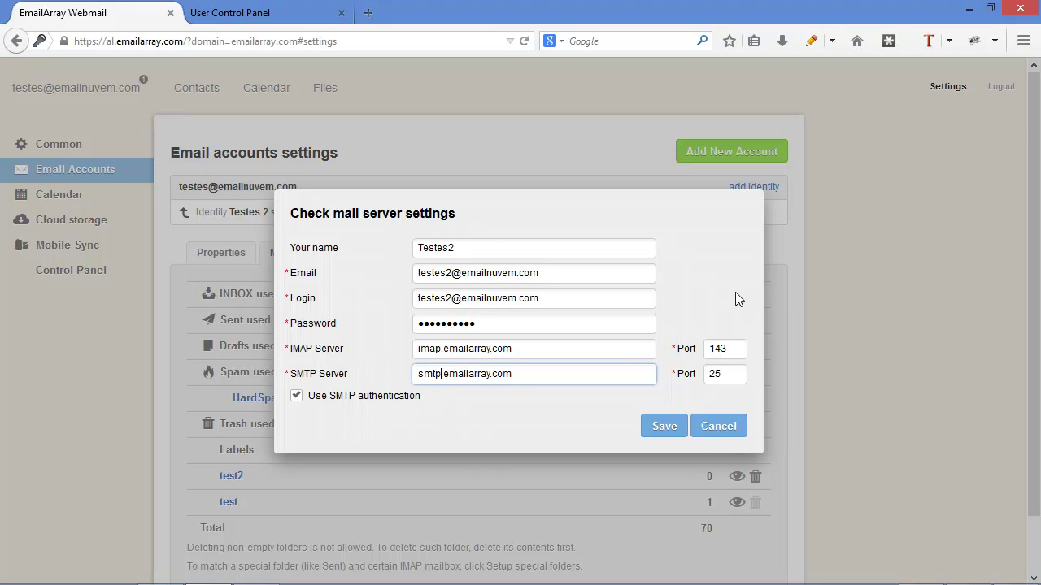
left_click(663, 427)
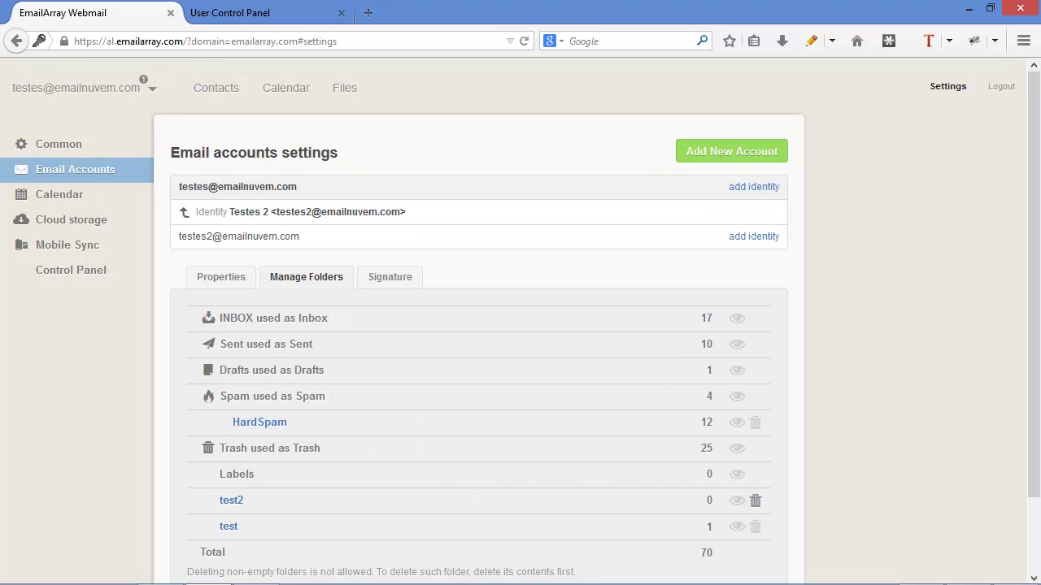
- Switch to the second account's four-message mailbox, then back to the main account's Inbox
left_click(154, 95)
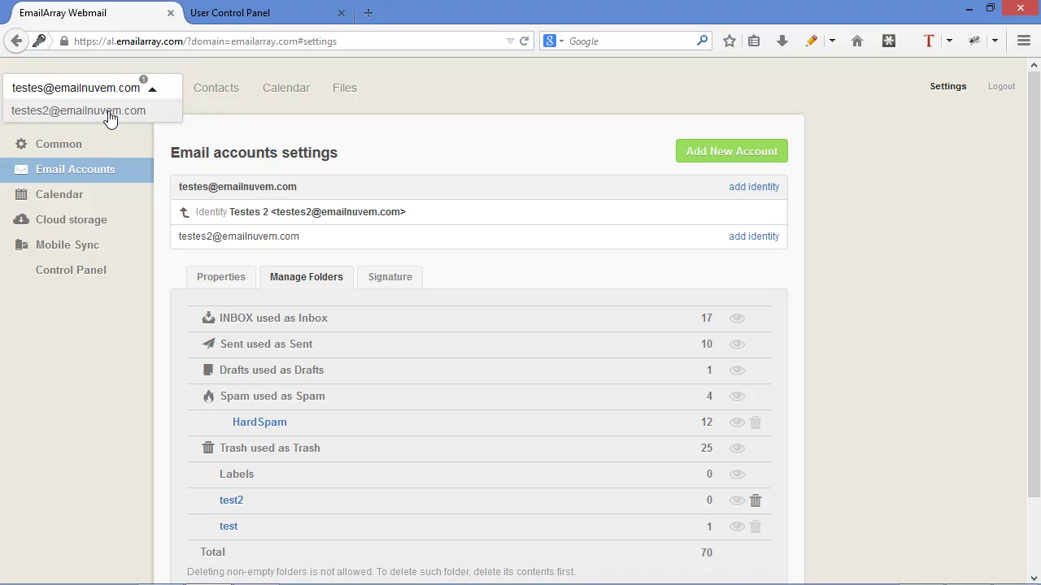
left_click(441, 130)
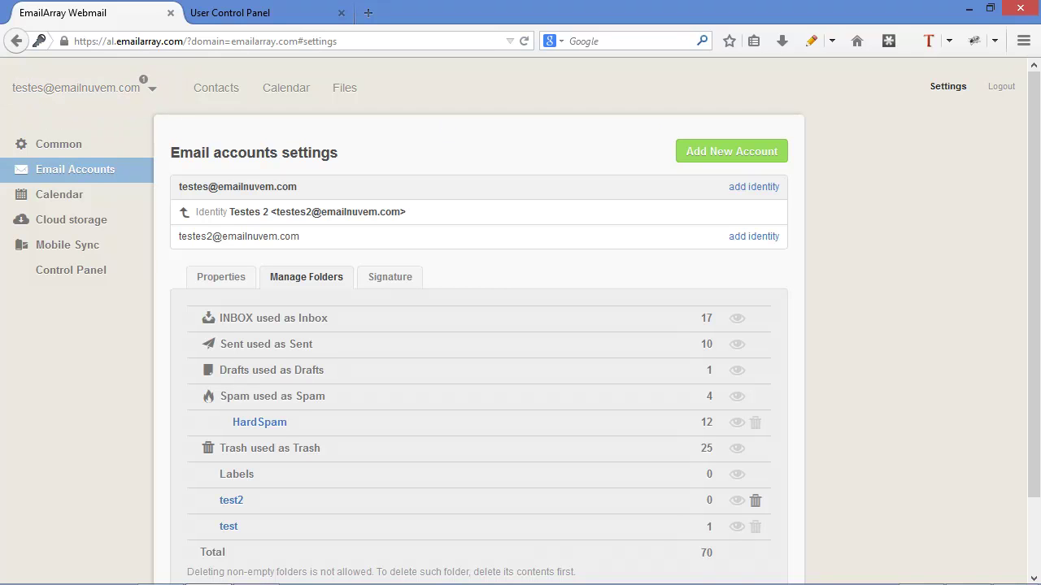
left_click(113, 96)
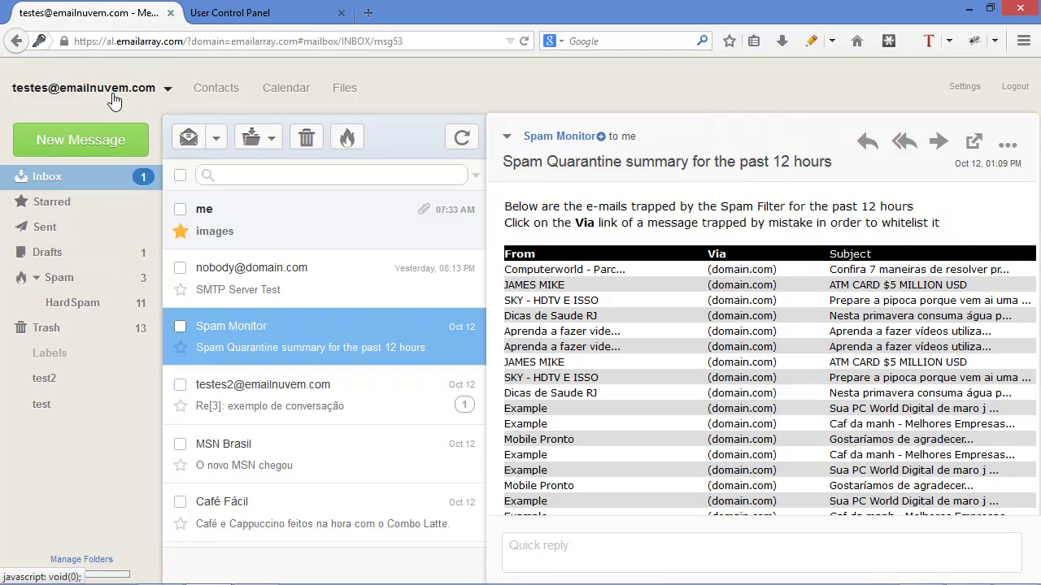
left_click(170, 96)
left_click(123, 114)
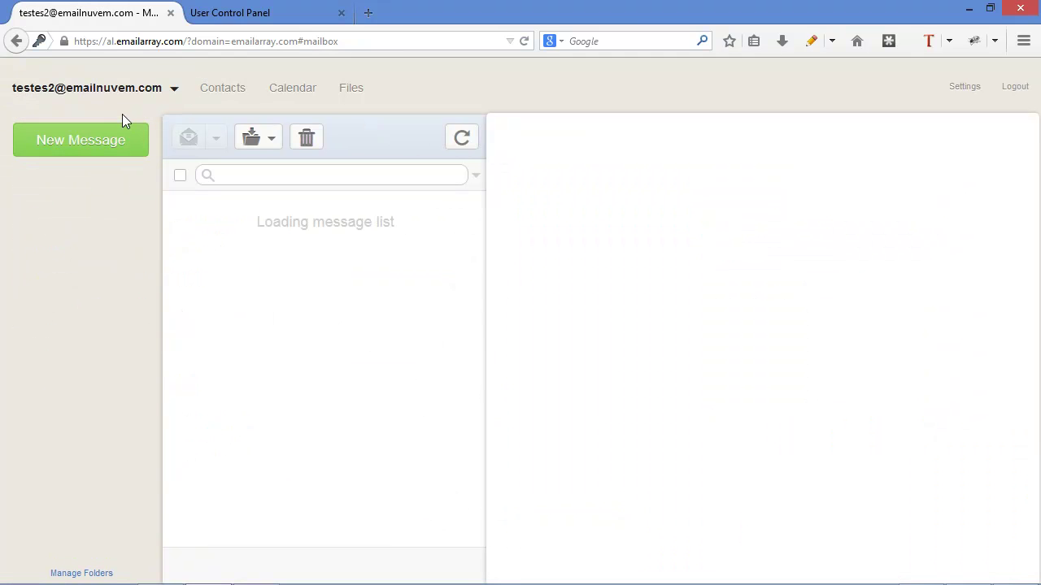
left_click(171, 94)
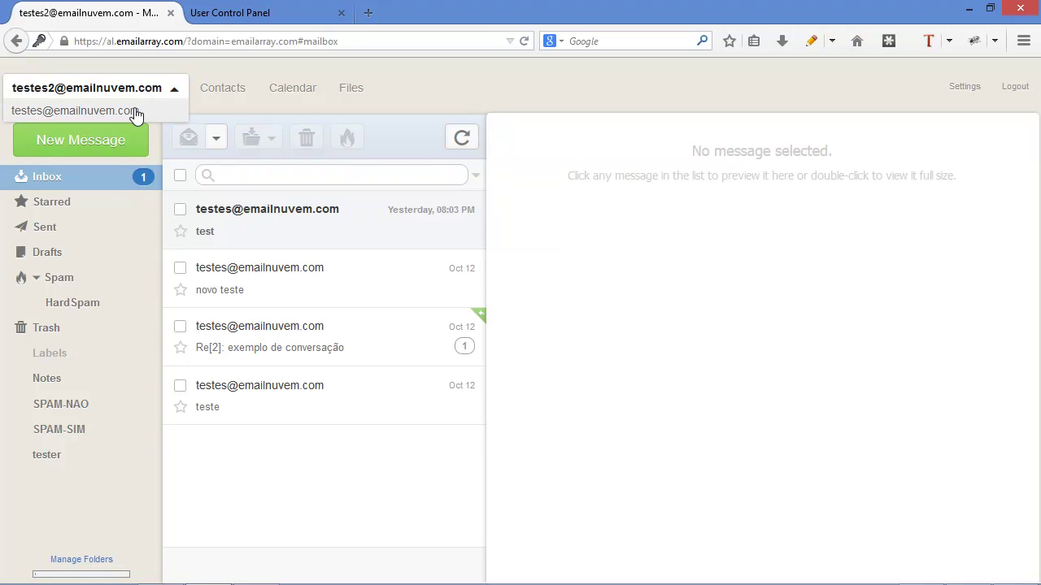
left_click(136, 111)
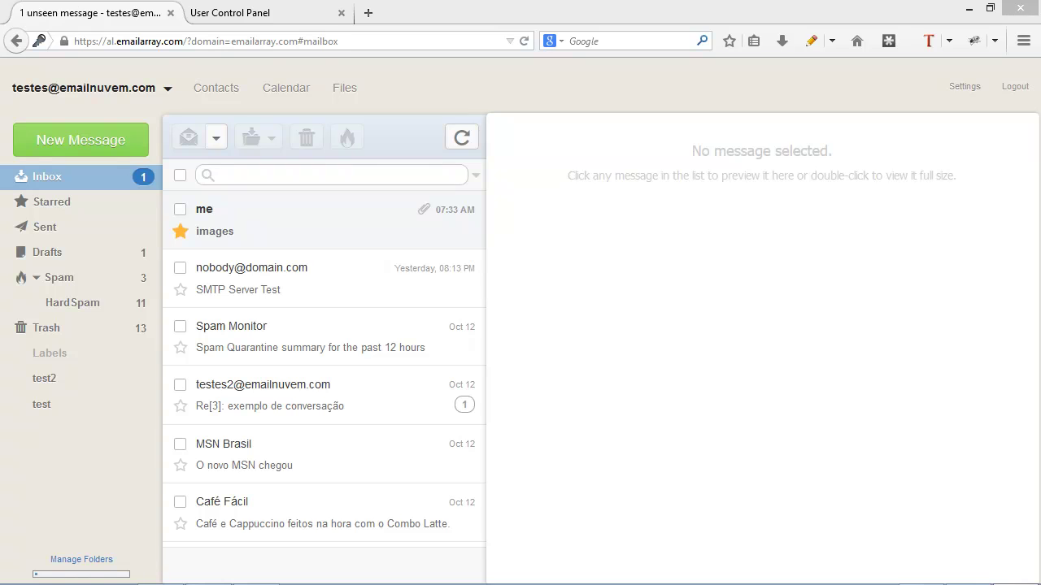
- Enable the account signature and enter 'Best regards,' and 'Your friend' on two lines
left_click(961, 87)
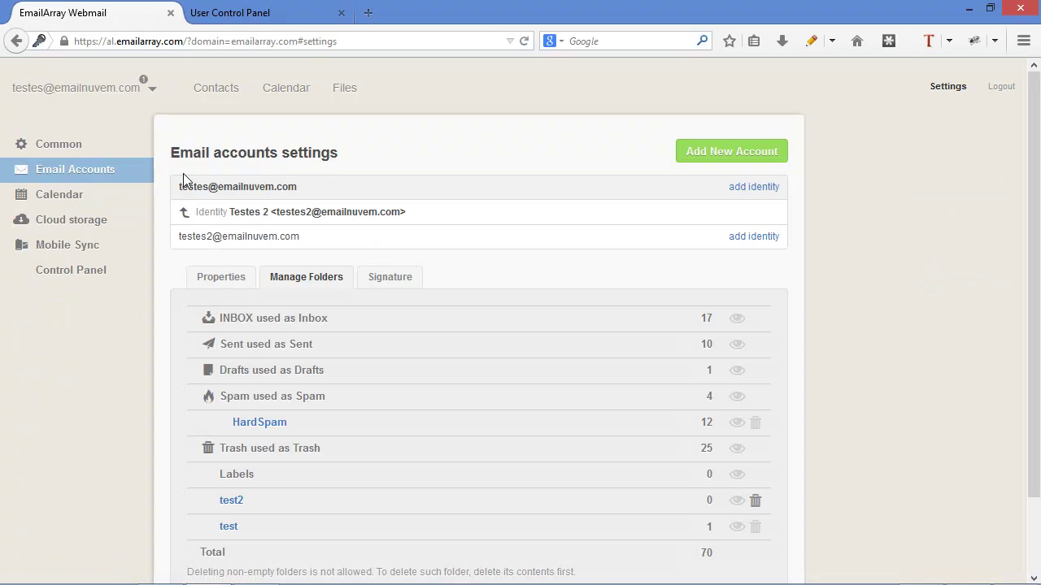
left_click(400, 280)
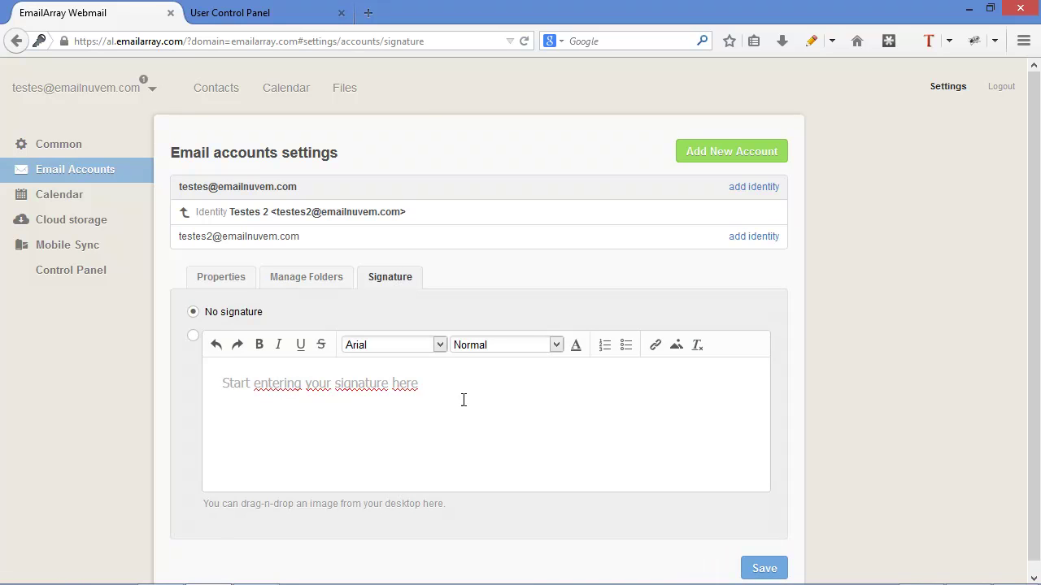
left_click(194, 341)
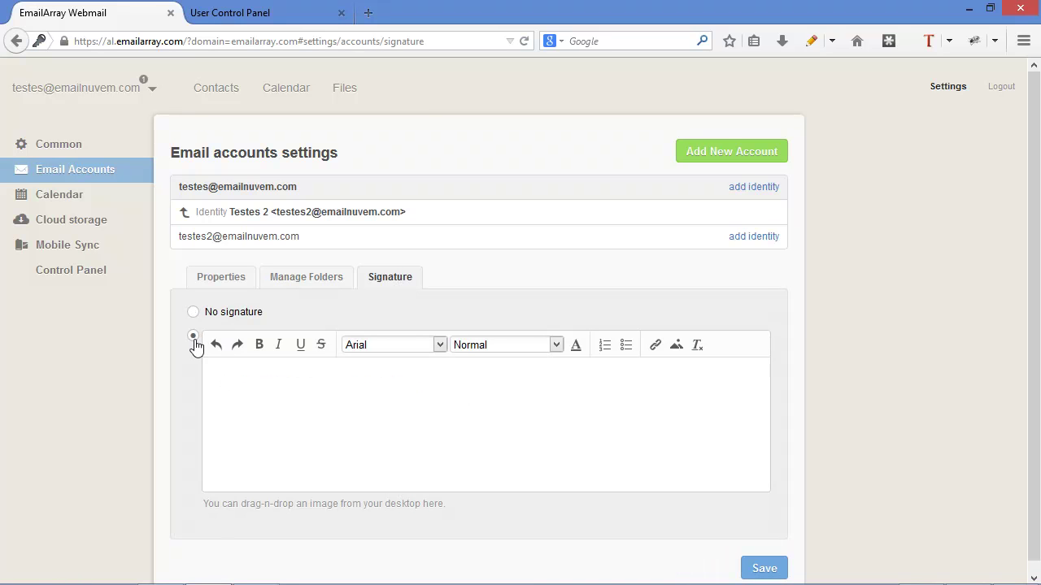
left_click(315, 415)
type("Best regards,")
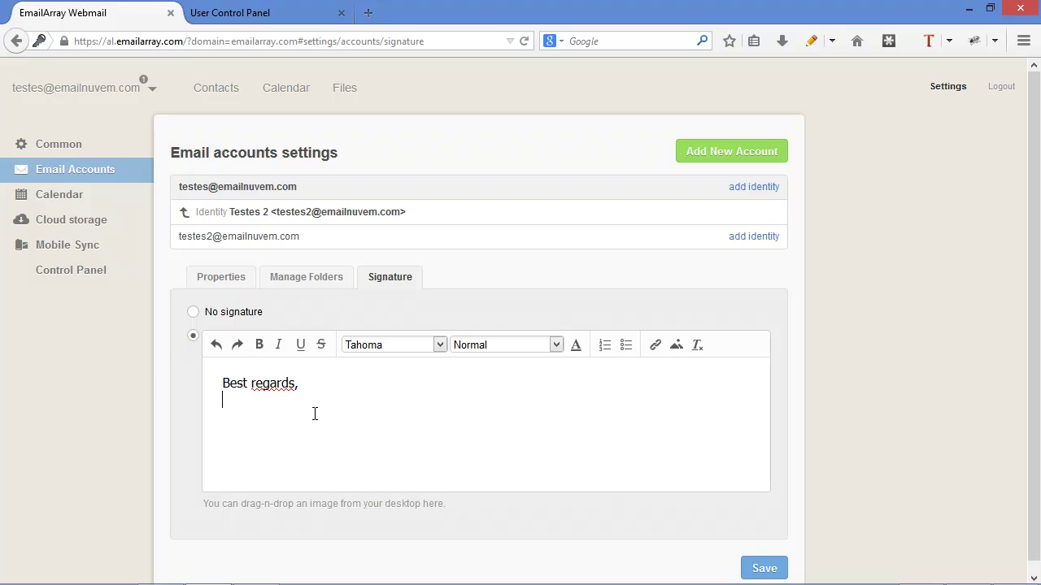
key("Return")
type("Your friend")
- Insert the AfterLogic logo image into the signature and save it
left_click(677, 356)
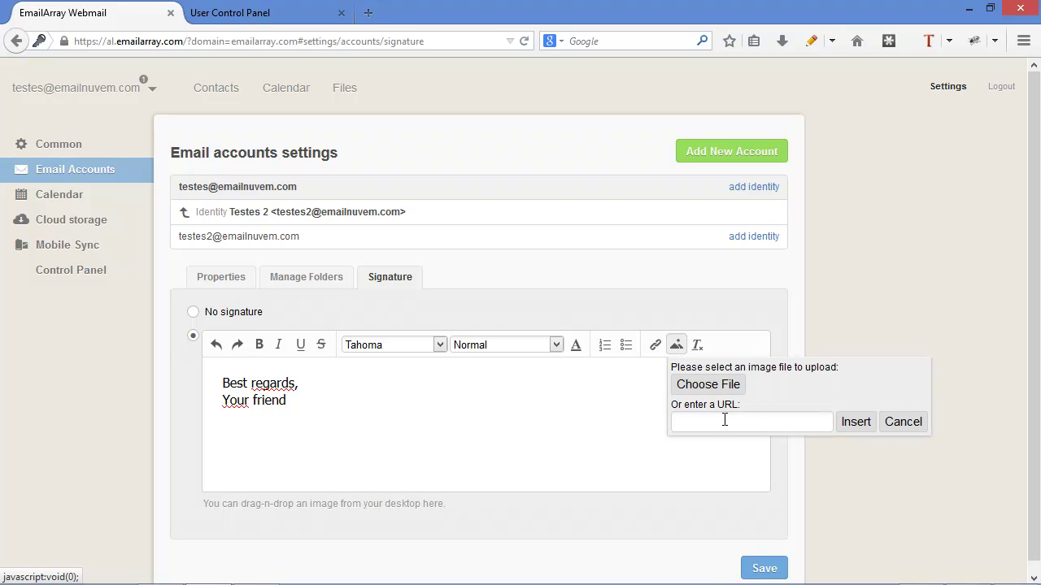
left_click(729, 388)
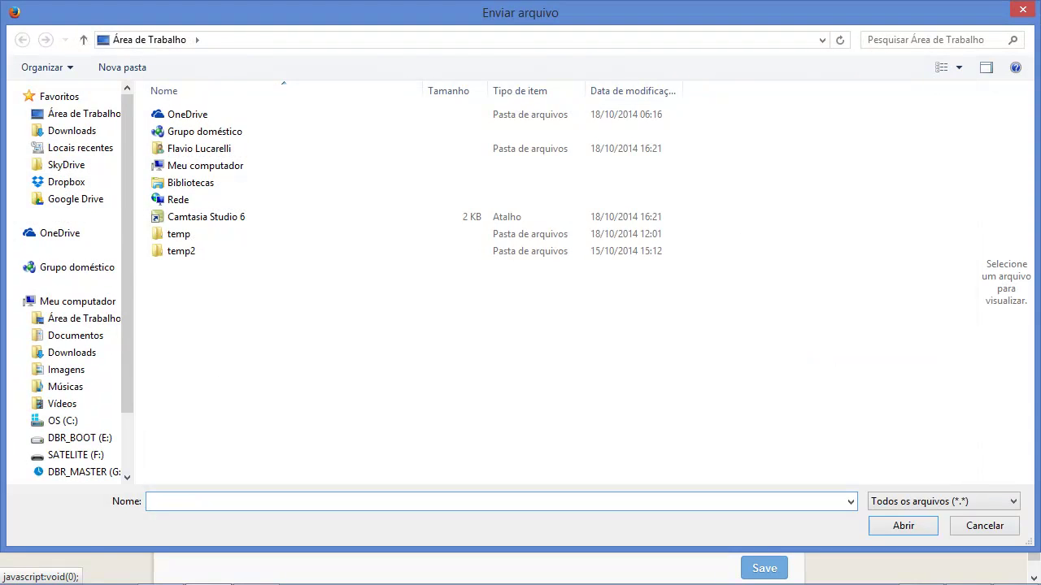
left_click(891, 525)
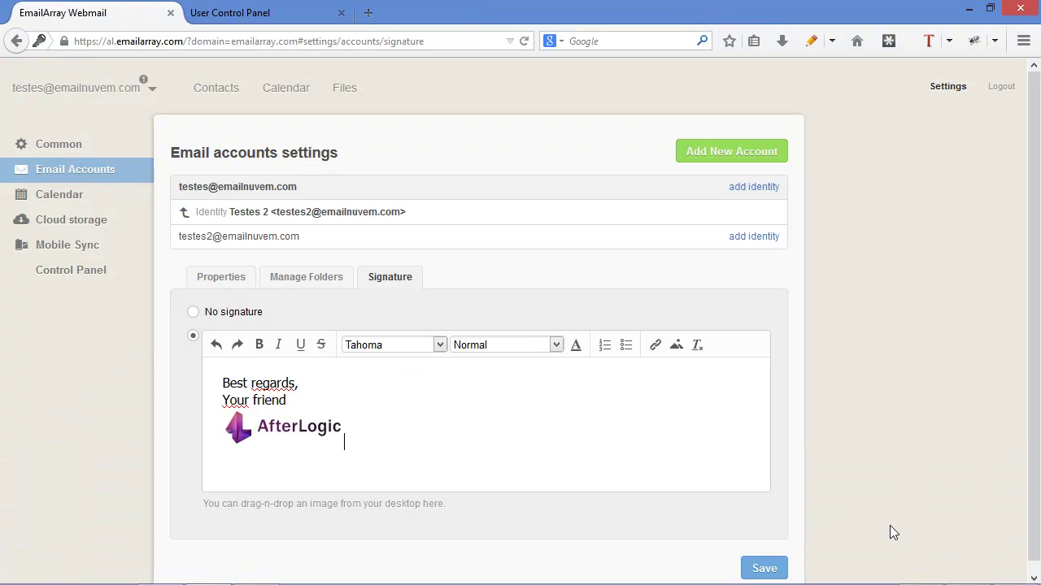
scroll(753, 439, "down", 1)
left_click(763, 559)
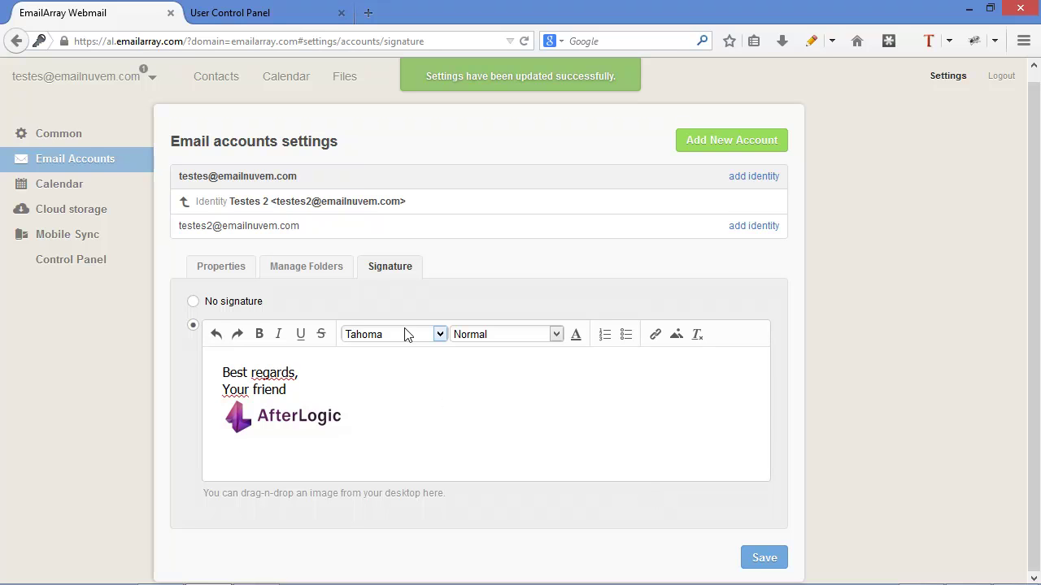
left_click(753, 562)
- Check the signature in a new message, then close it without sending
left_click(107, 77)
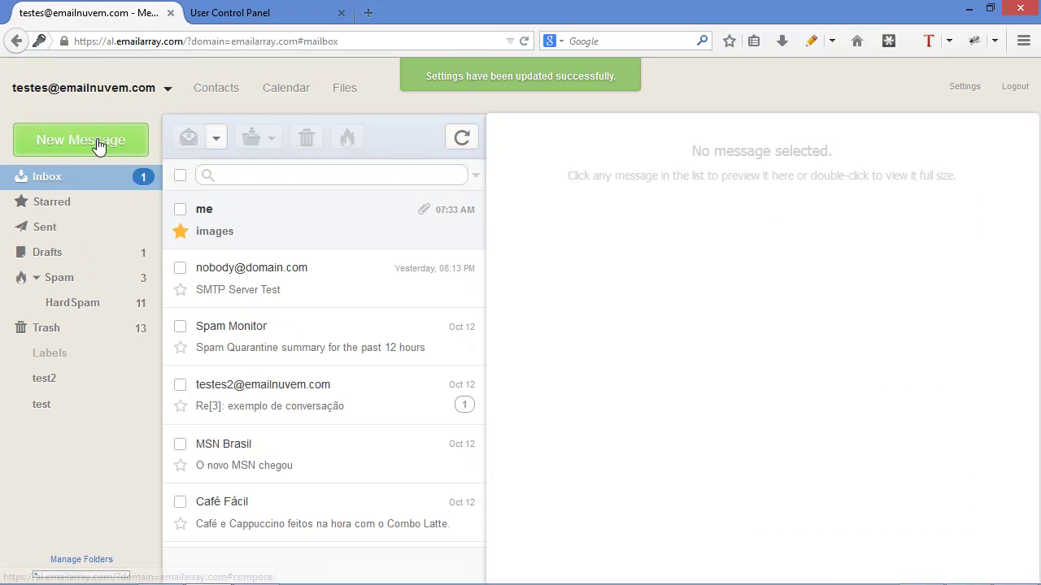
left_click(96, 138)
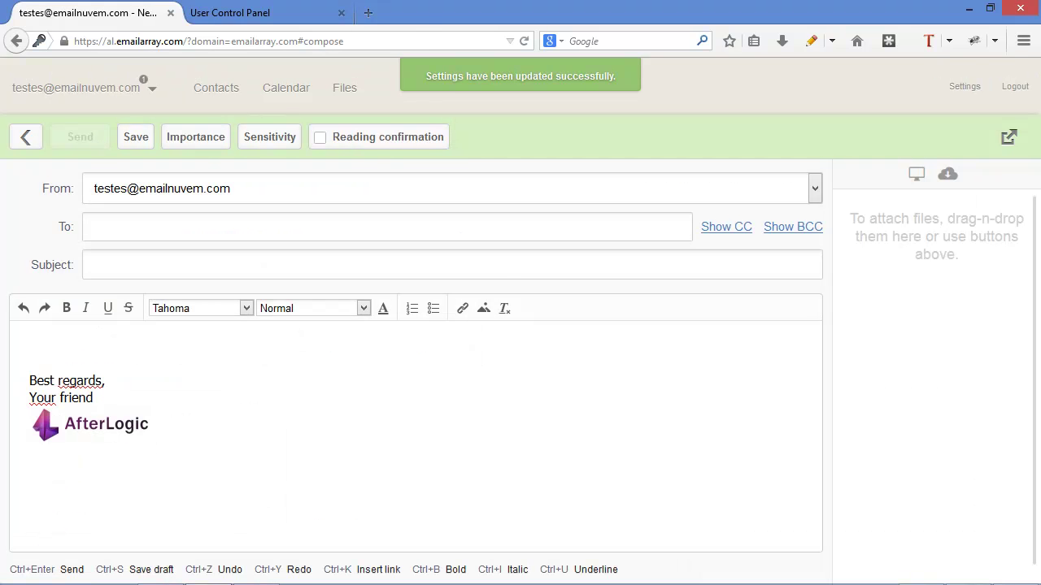
key("alt+Left")
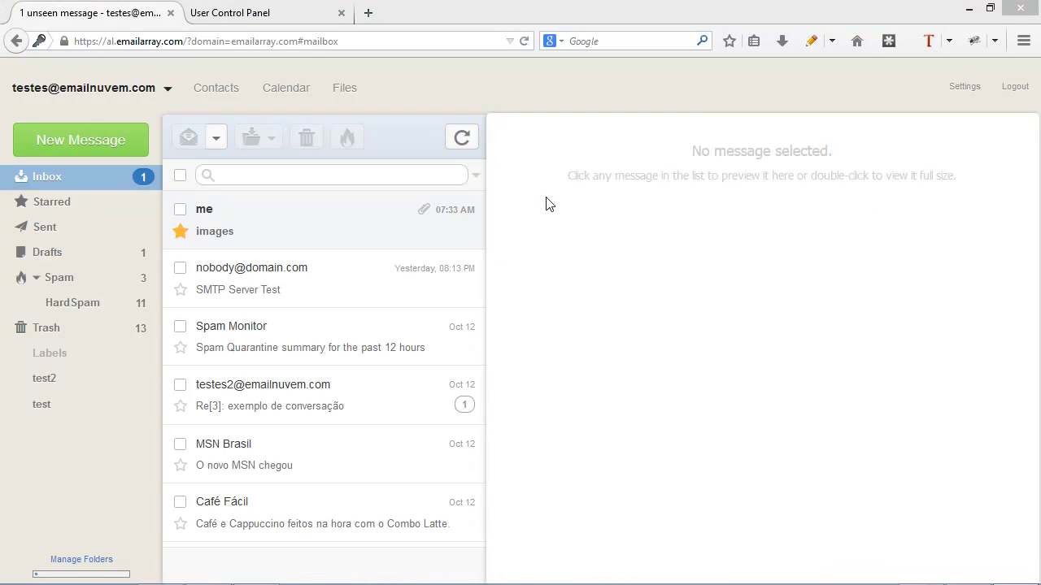
- Start a new contact with display name 'test' and fill in its e-mail address
left_click(212, 98)
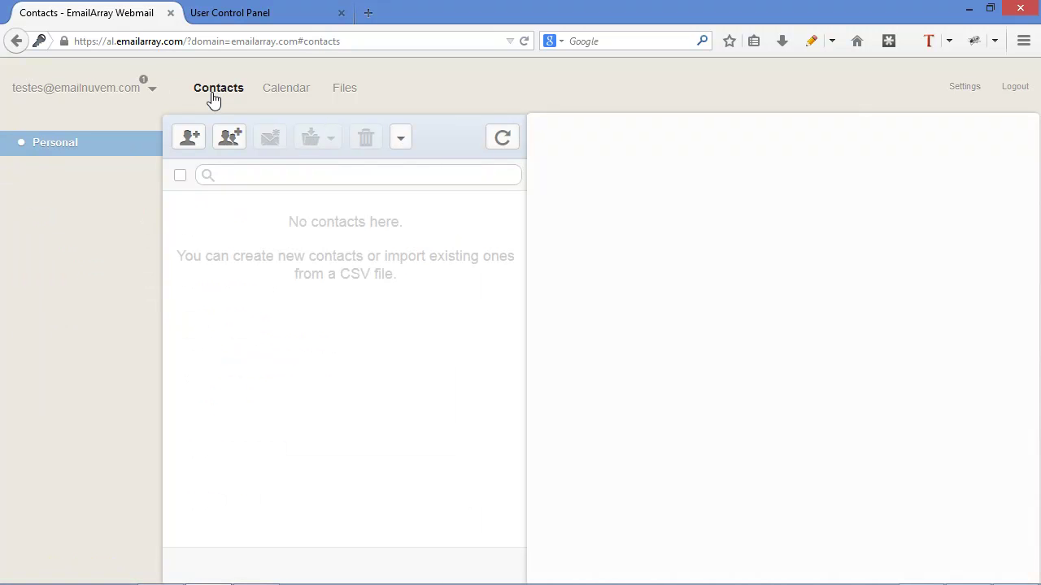
left_click(187, 138)
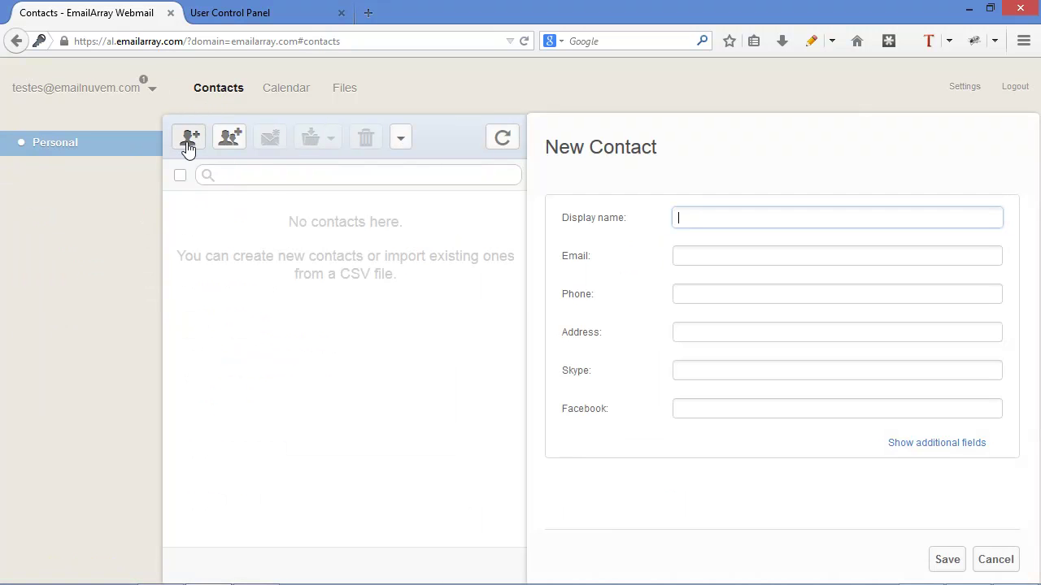
type("test")
key("Tab")
type("test@te")
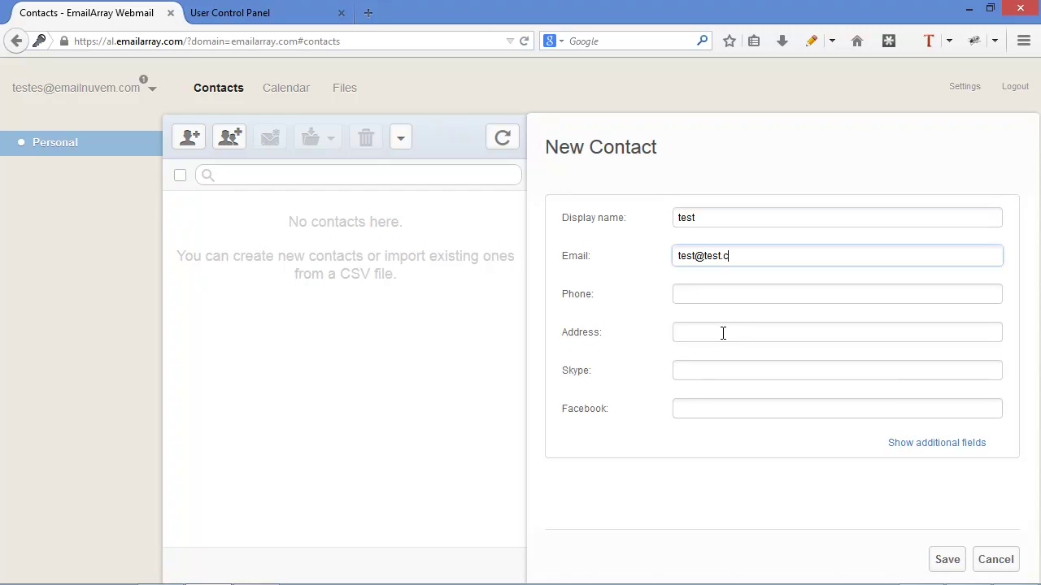
type("m")
- Add address 'Stree xyz' and phone 555, save, then select all contacts and show export/import
left_click(723, 333)
type("Stree xyz")
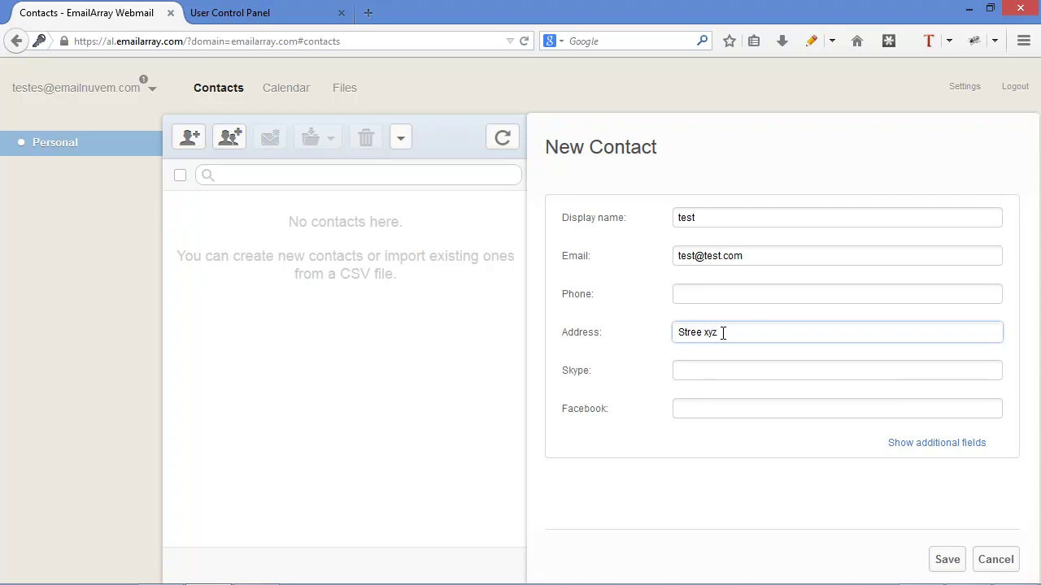
left_click(755, 295)
type("555")
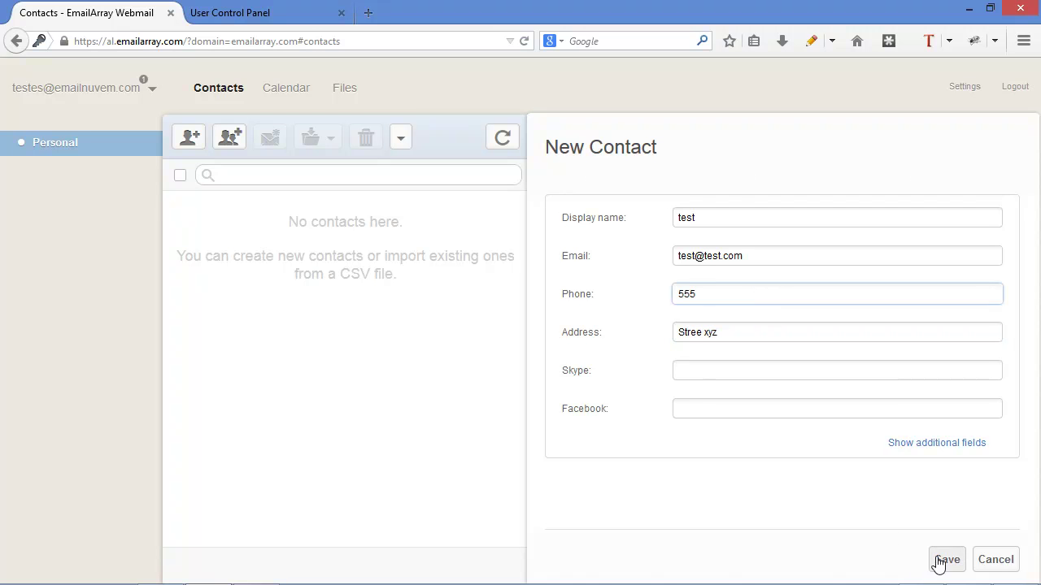
left_click(945, 560)
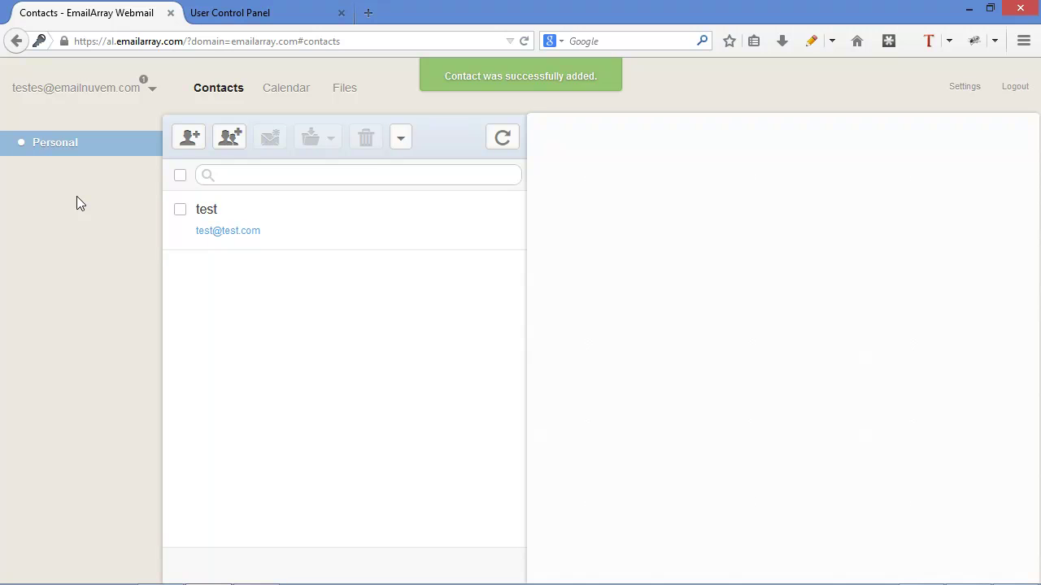
left_click(181, 180)
left_click(403, 145)
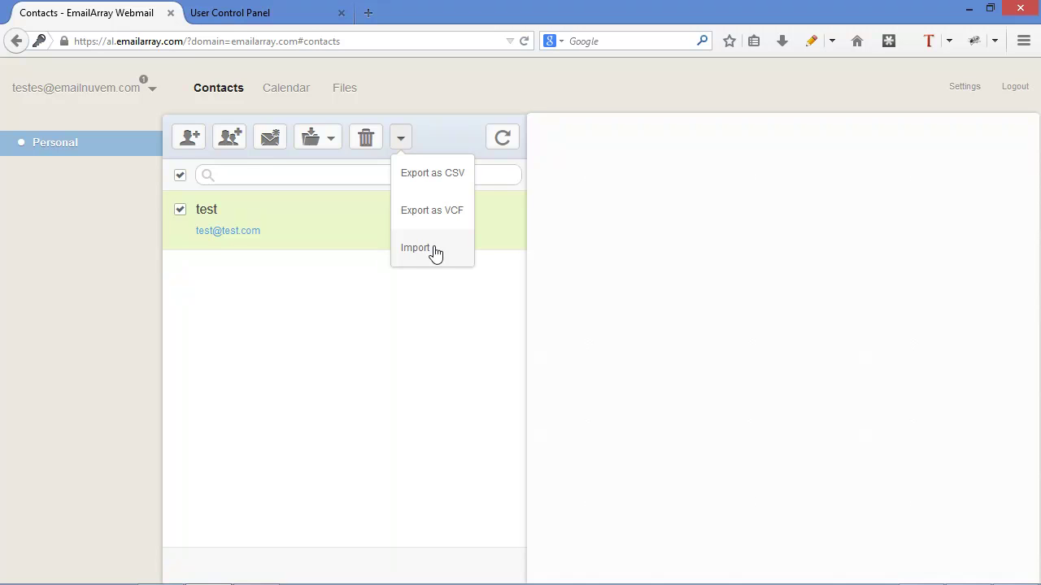
- Close the export/import options and create a group named 'group' from the selected contact test
left_click(753, 339)
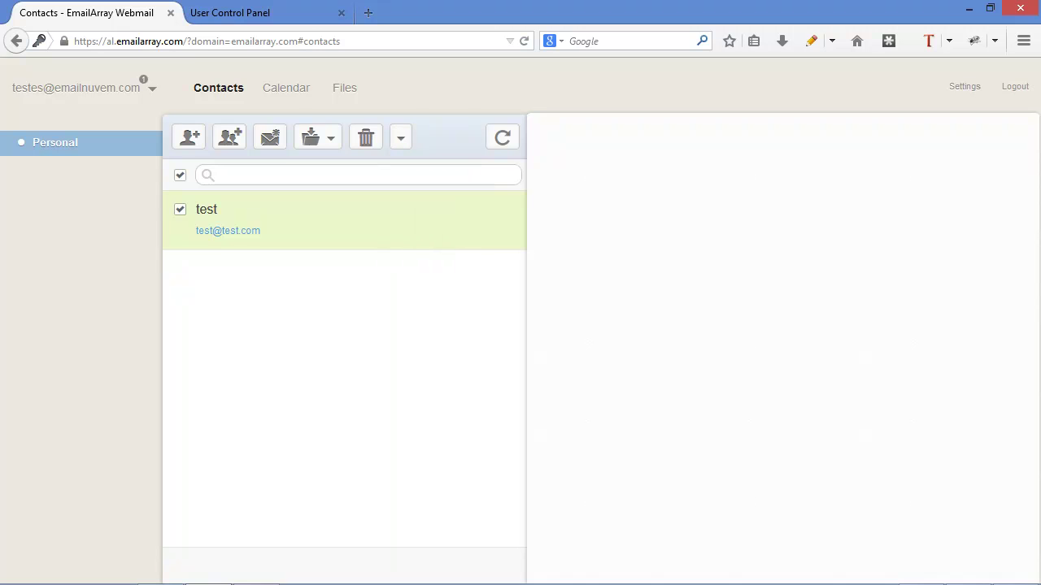
left_click(233, 142)
type("group")
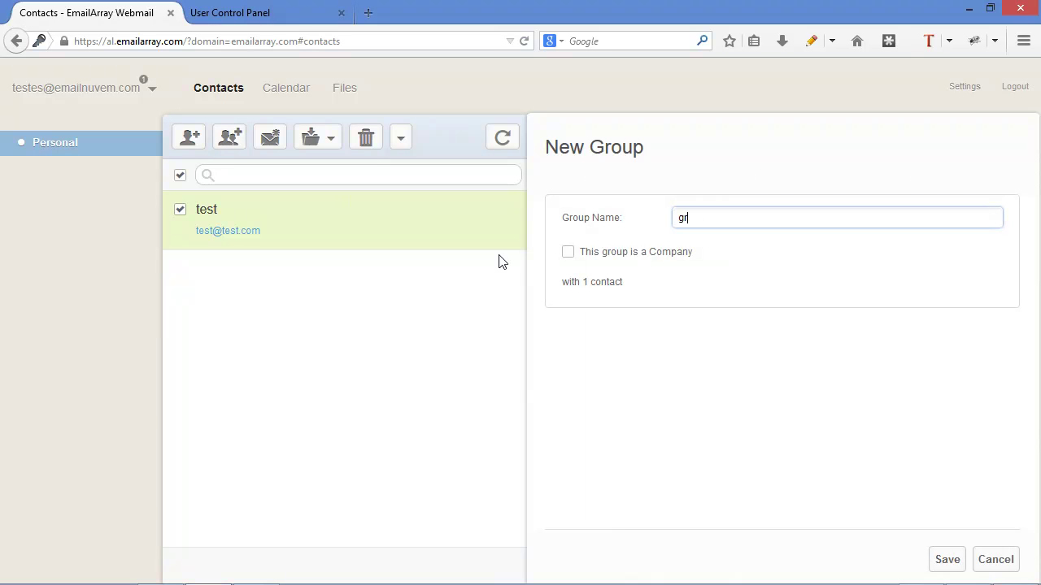
left_click(950, 561)
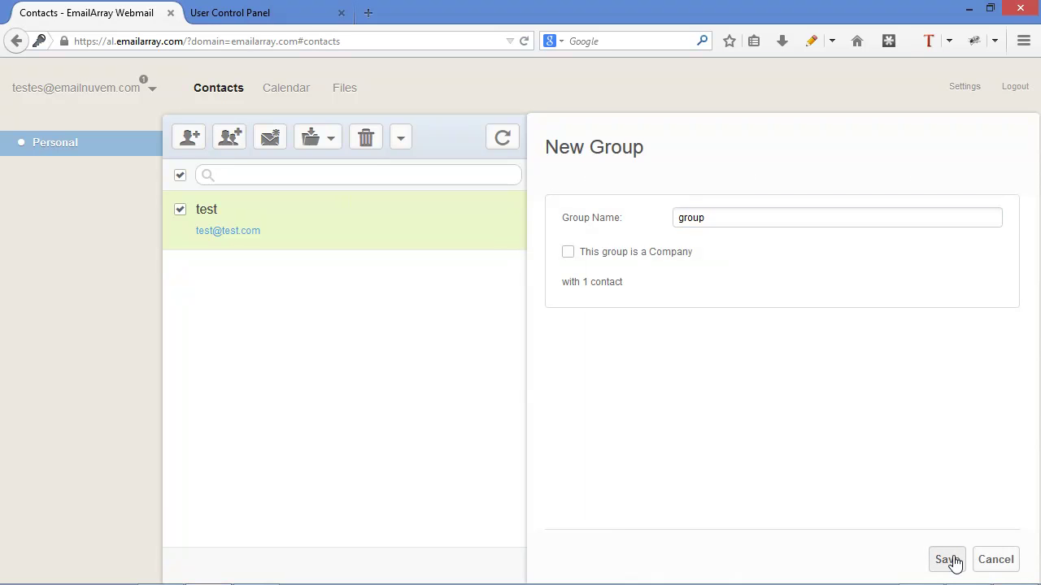
left_click(189, 138)
type("test2")
left_click(697, 255)
type("test2")
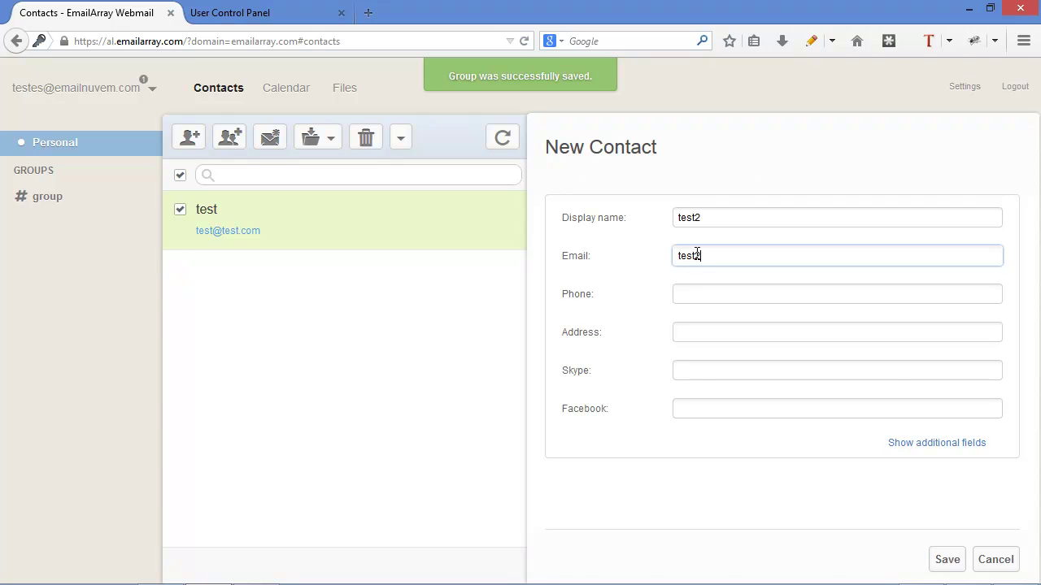
type("@test2.com")
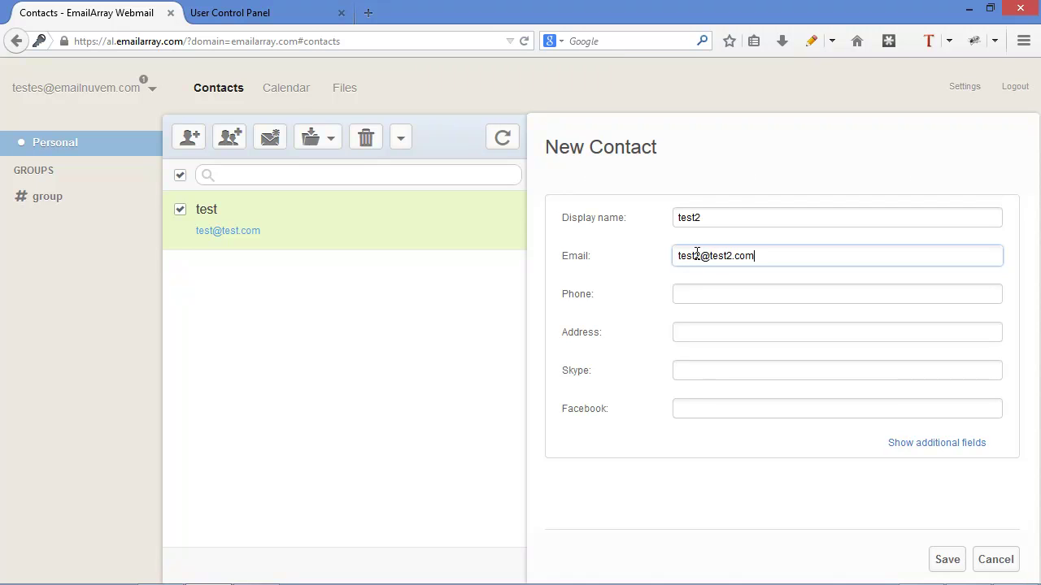
left_click(946, 560)
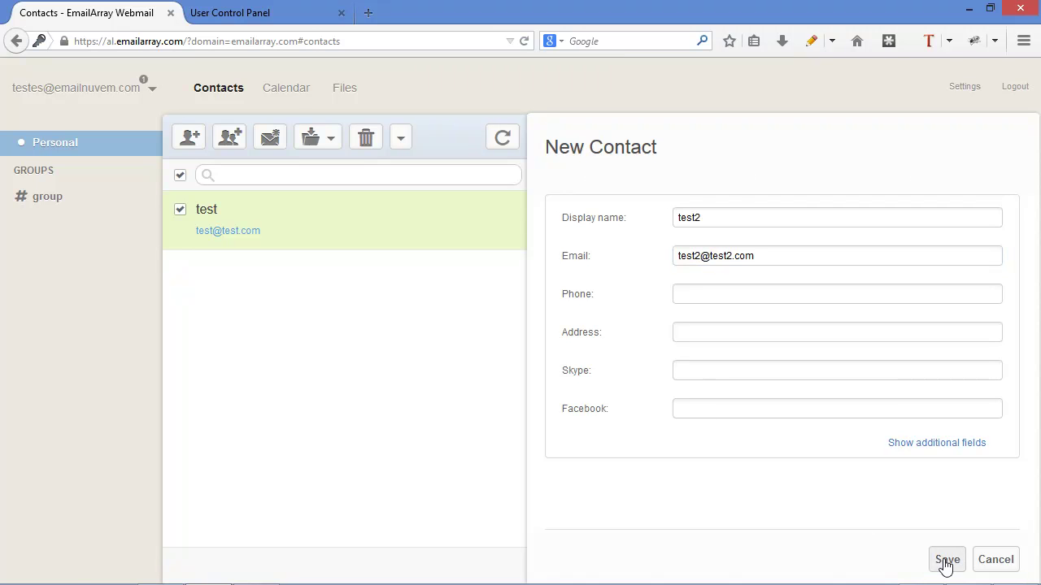
- Drag contact test2 into 'group', then start a message addressed to the whole group
left_click(64, 203)
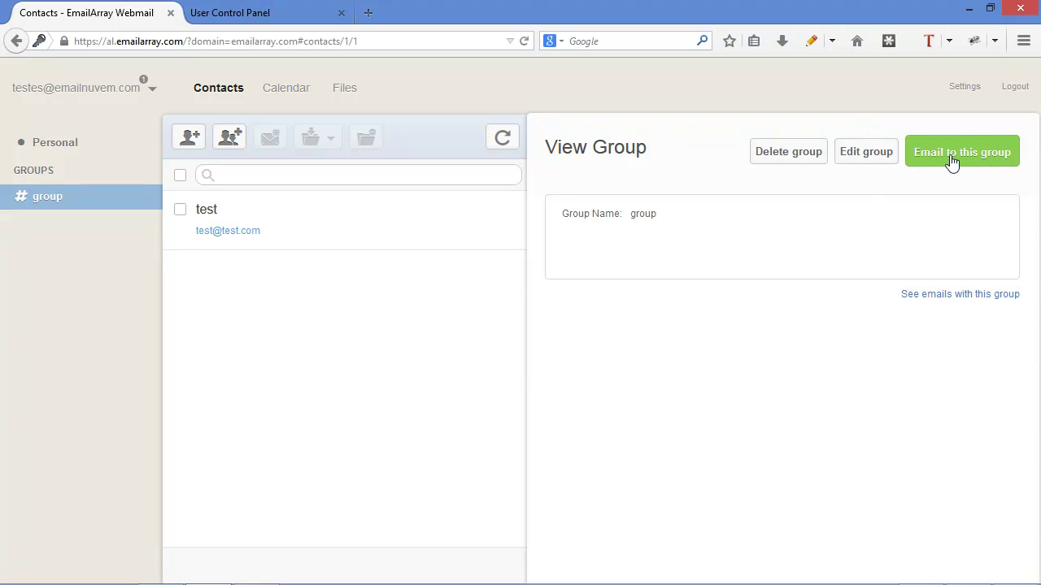
left_click(69, 153)
left_click_drag(249, 286, 72, 202)
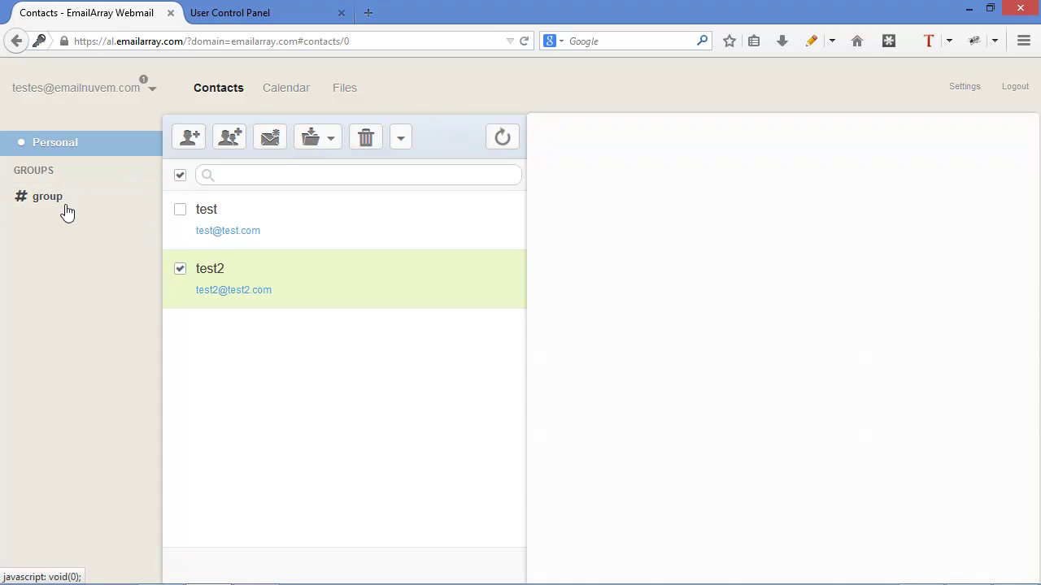
left_click(65, 209)
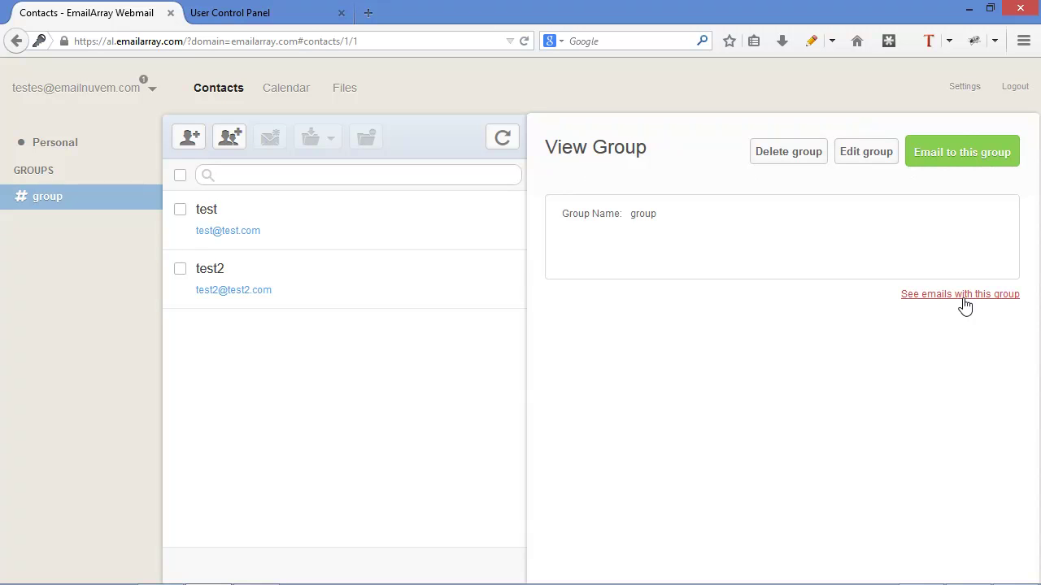
left_click(959, 161)
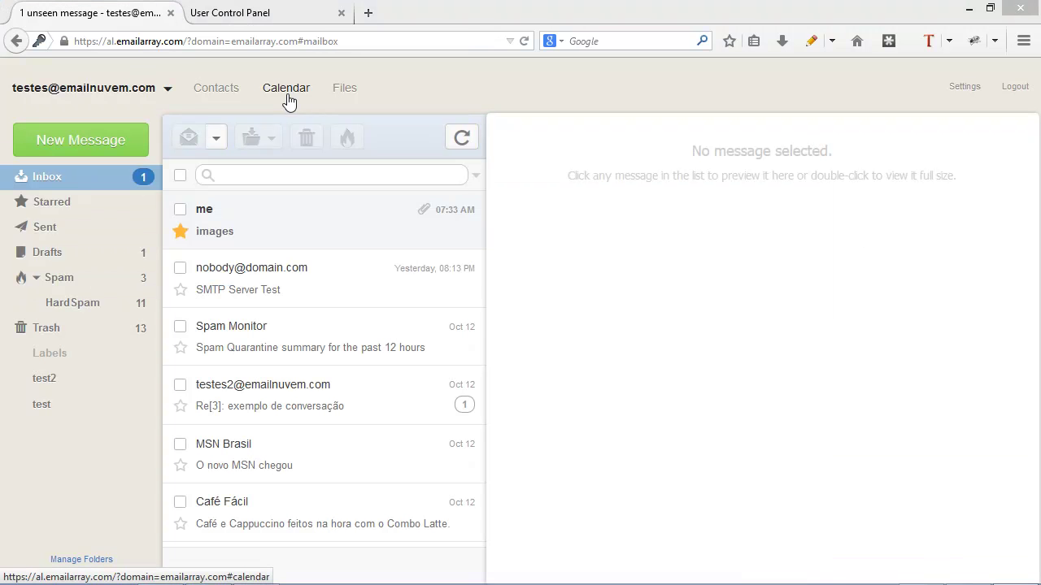
- In the Calendar, add a 'test' event on 18 October 2014, 5:30–6:00 PM, with a 5-minute alarm
left_click(290, 96)
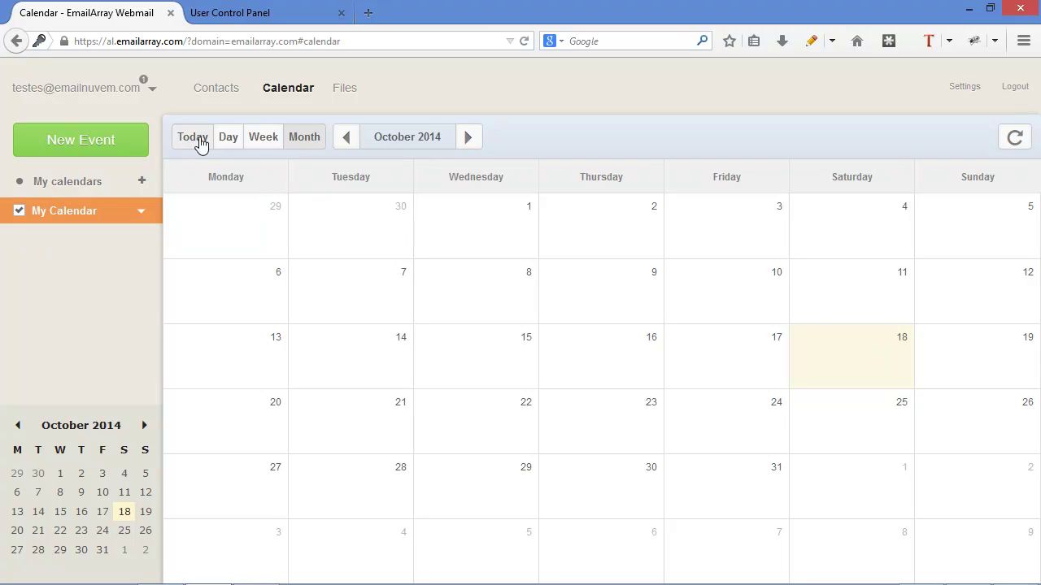
left_click(469, 138)
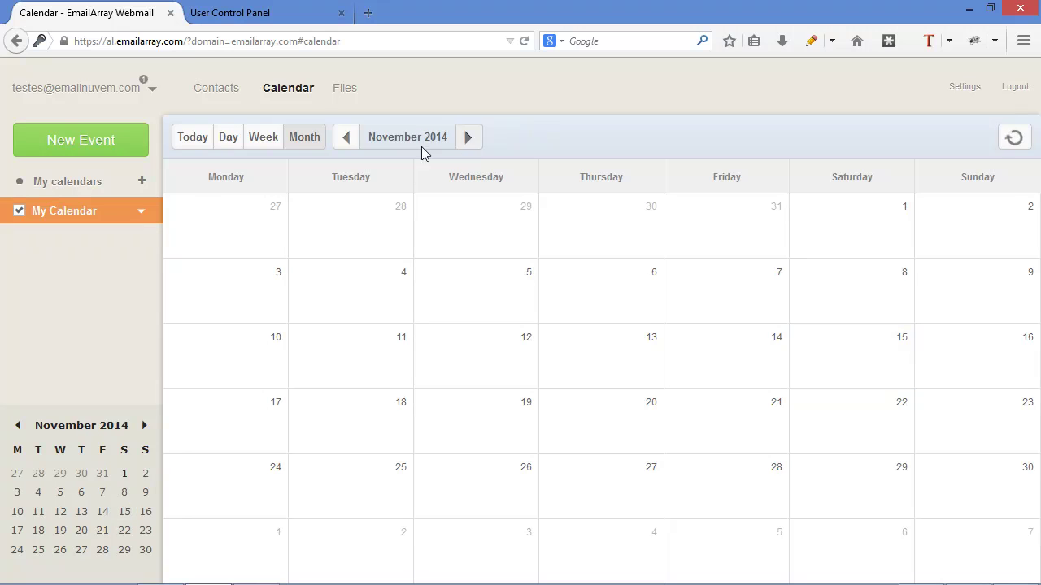
left_click(346, 138)
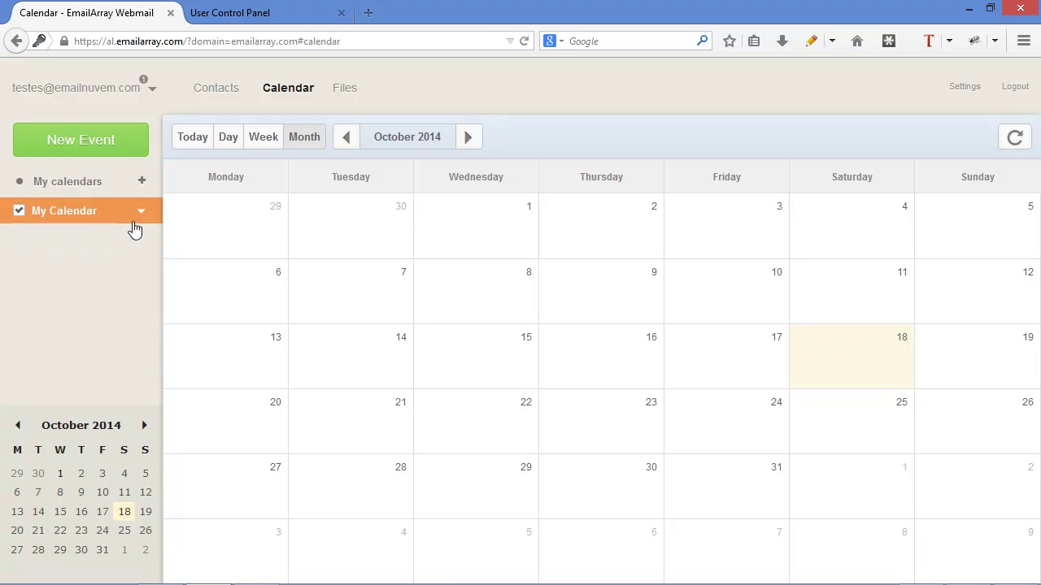
left_click(102, 146)
type("test")
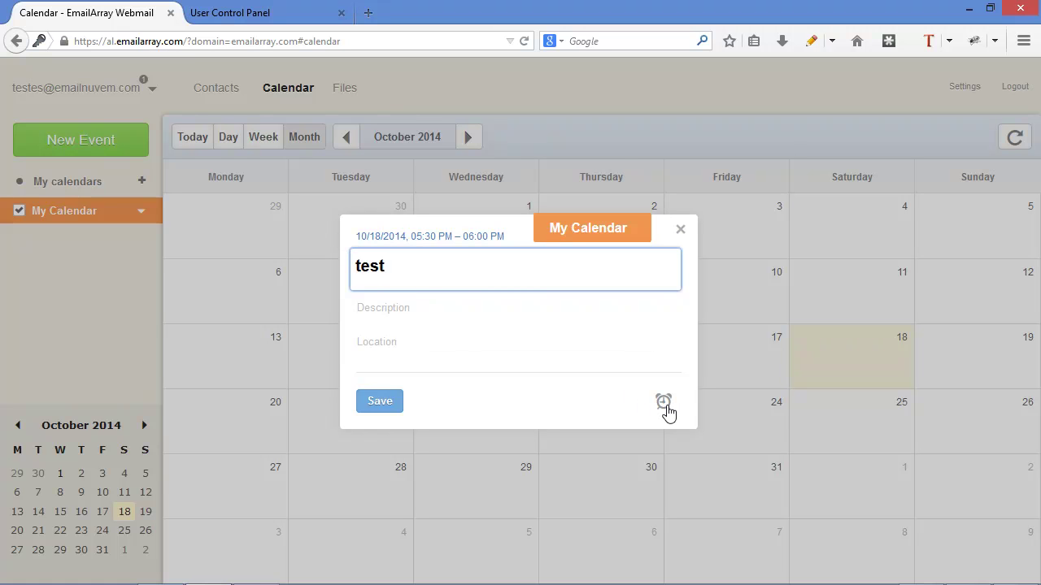
left_click(665, 405)
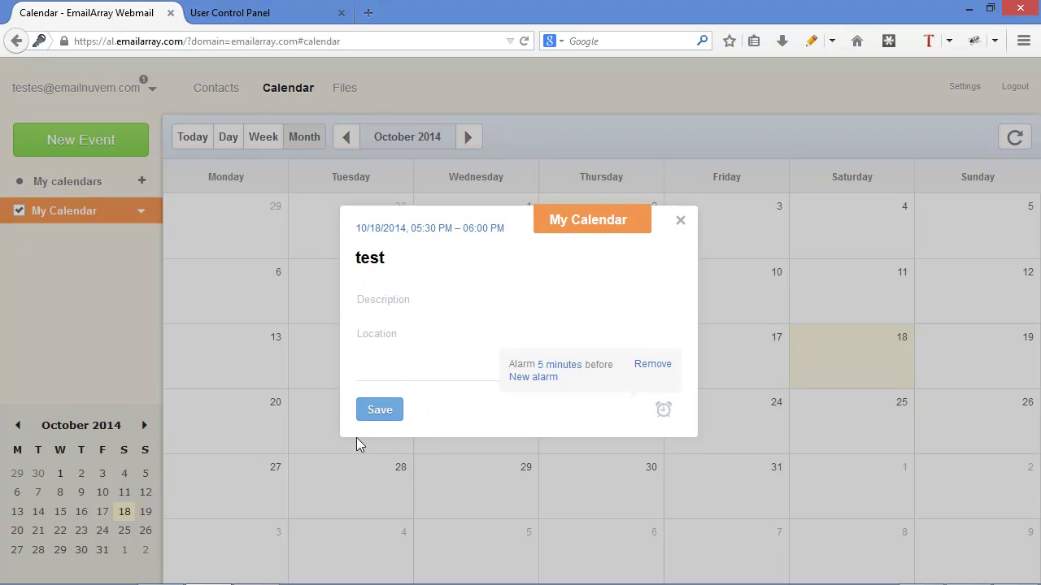
left_click(386, 413)
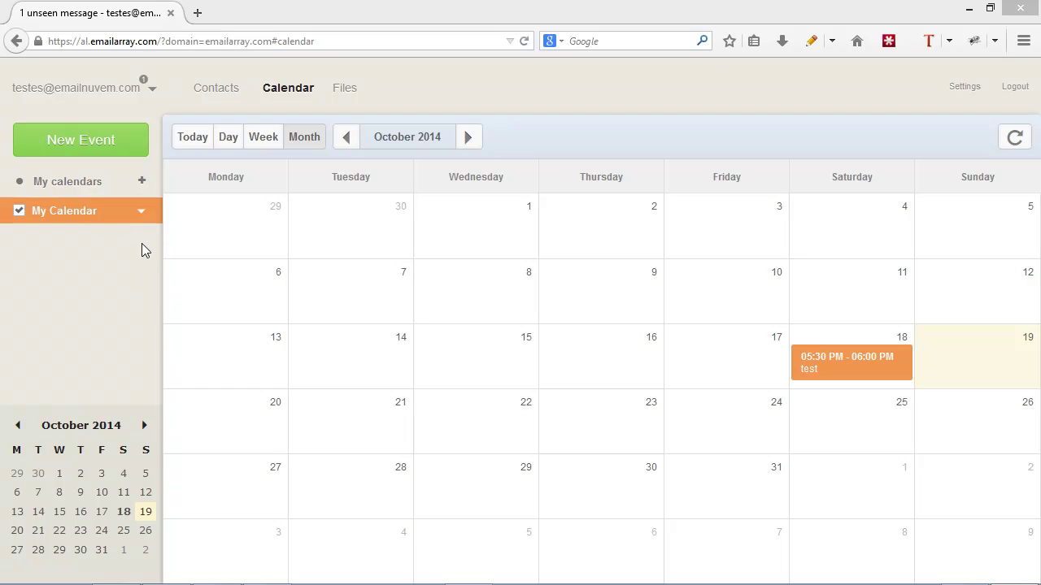
- View My Calendar's DAV and .ics links through Get link, then close the window
left_click(140, 212)
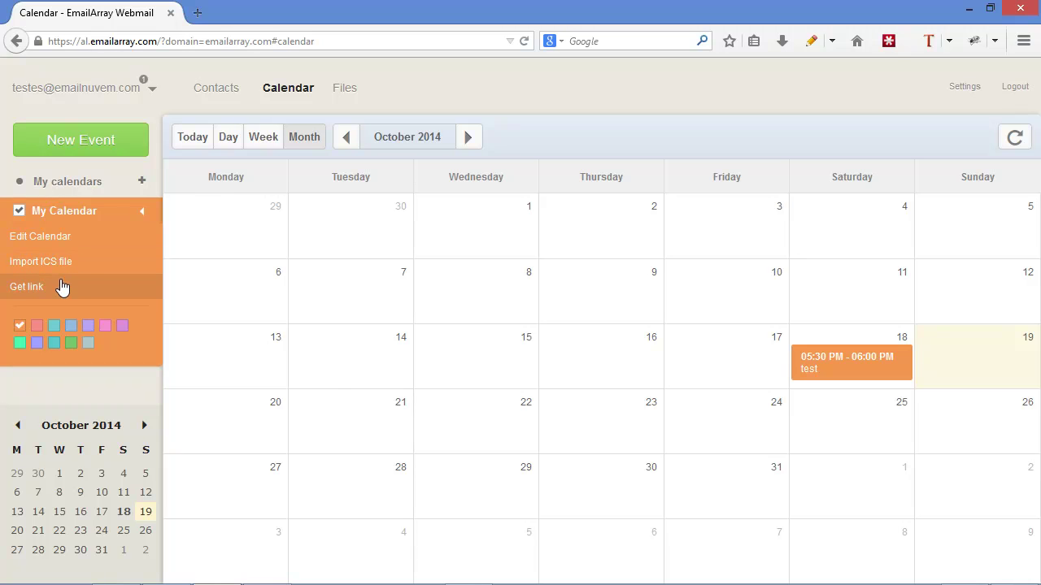
left_click(63, 286)
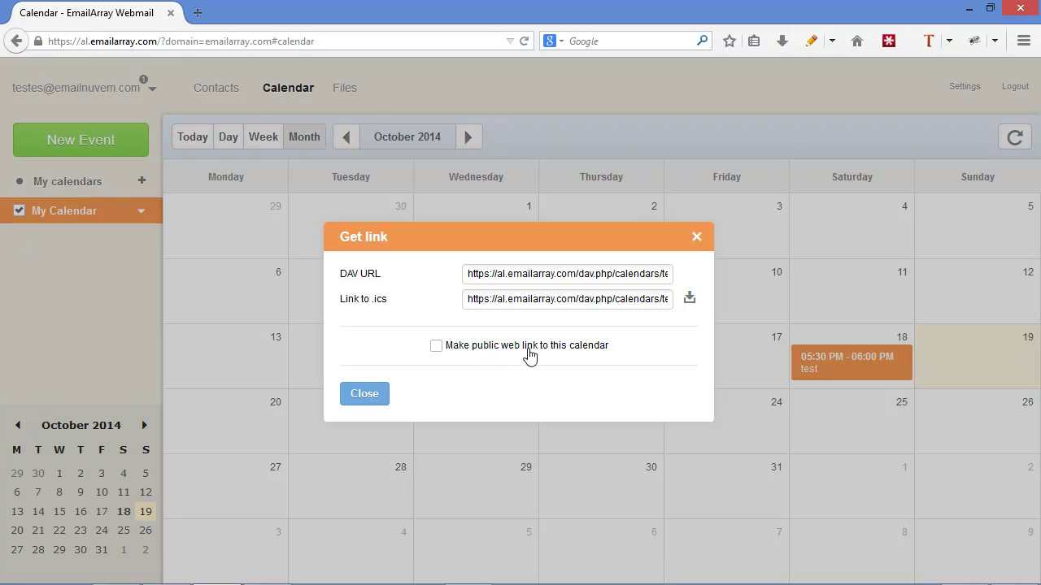
left_click(365, 394)
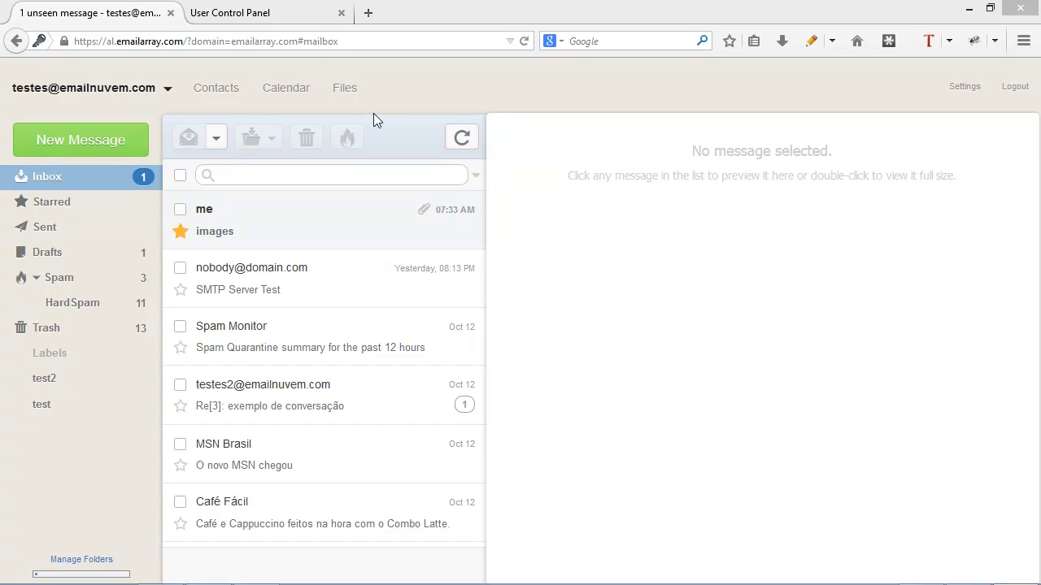
- Upload afterlogic_logo.png to Personal files and create a public share link for it
left_click(348, 93)
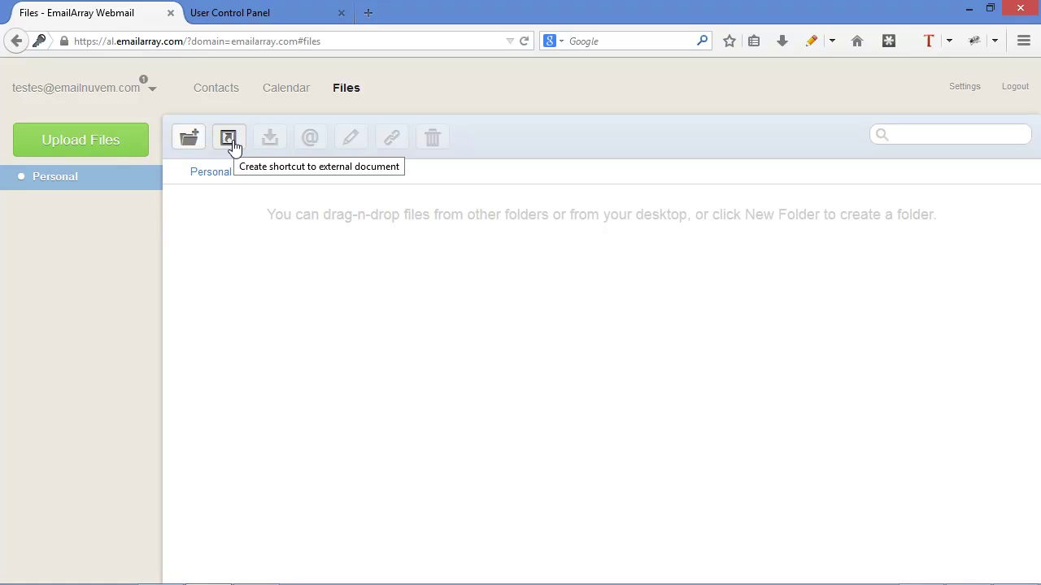
left_click(95, 142)
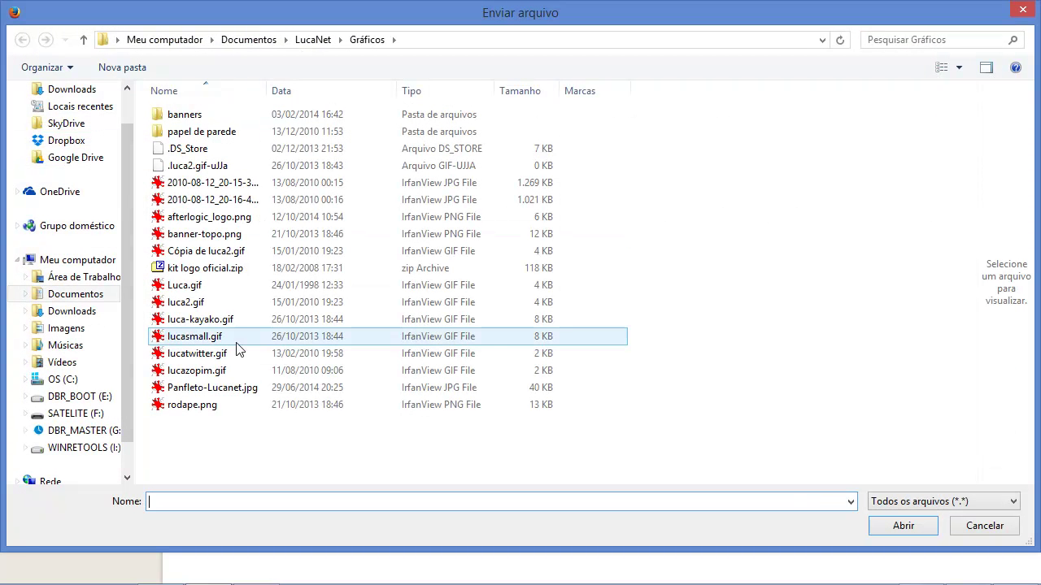
double_click(260, 218)
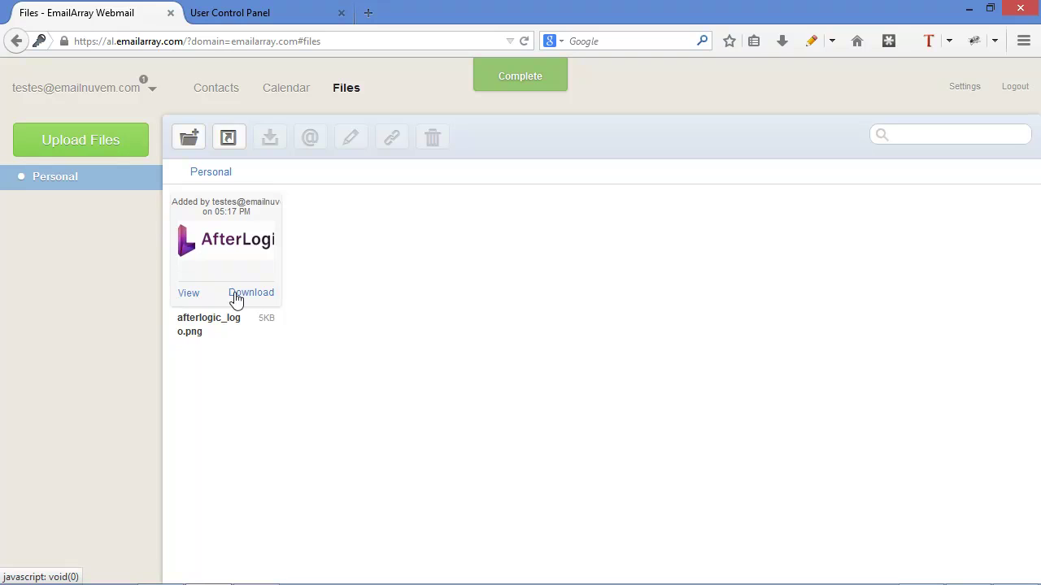
left_click(248, 207)
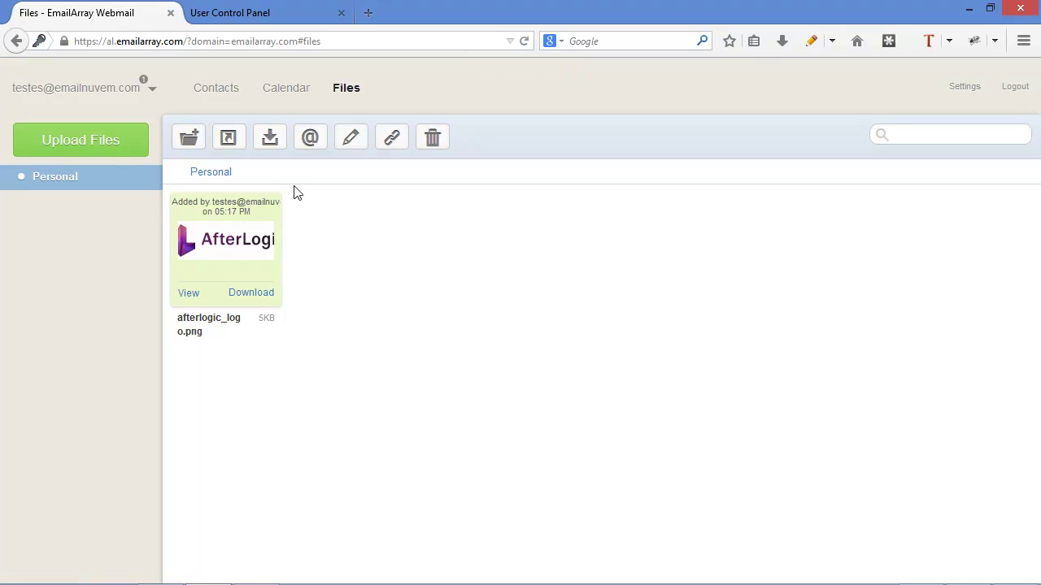
left_click(387, 148)
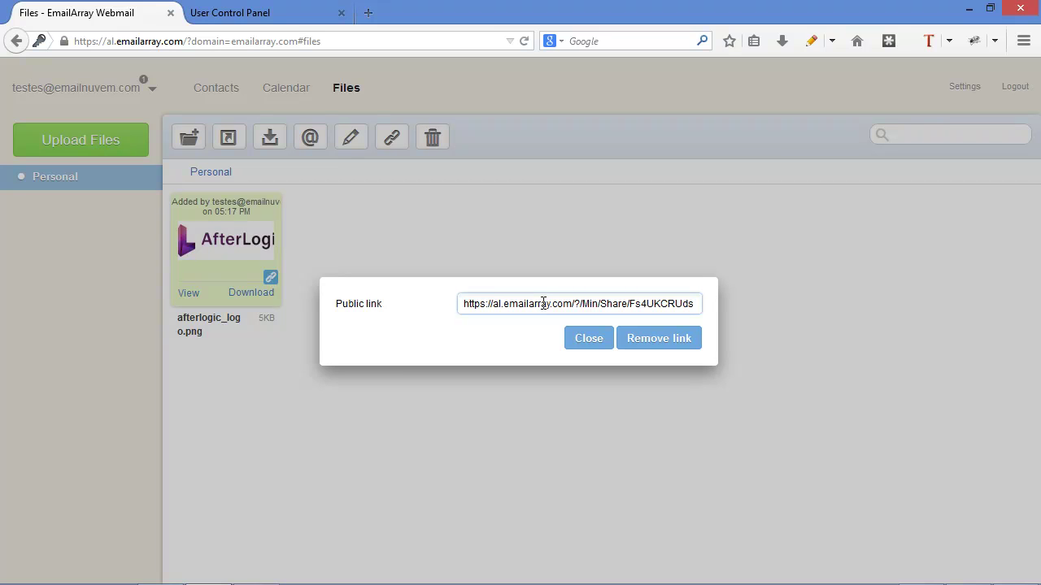
left_click(590, 346)
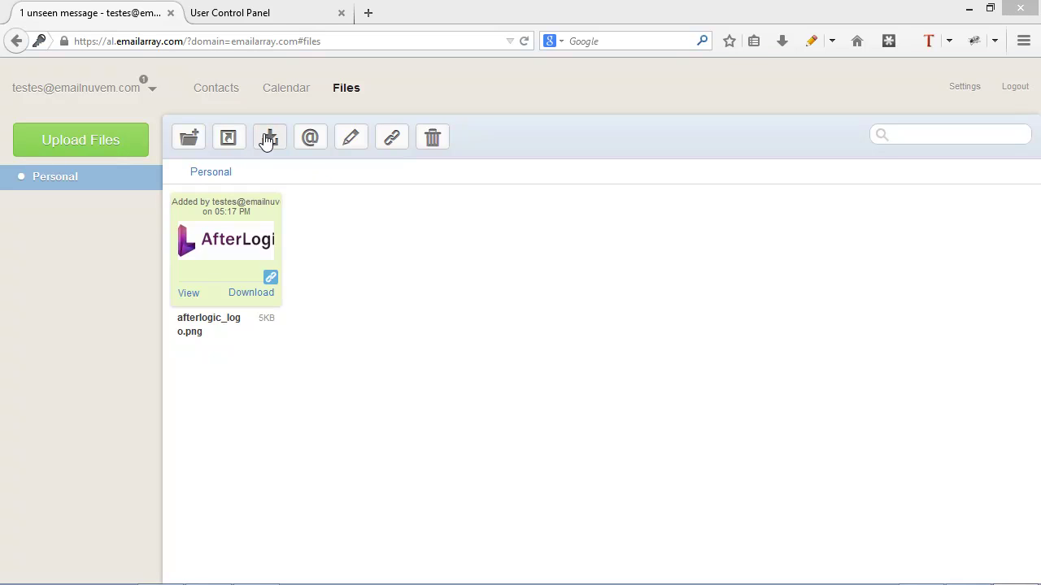
- Abandon the message with the logo attached, then upload hometheaternovo-manual.pdf to Personal files
left_click(316, 151)
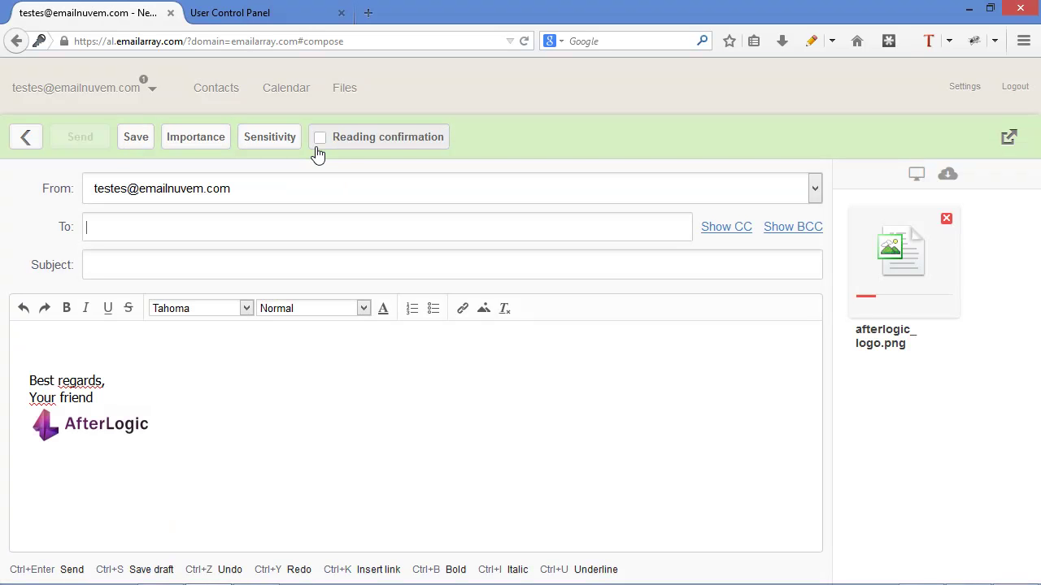
left_click(28, 139)
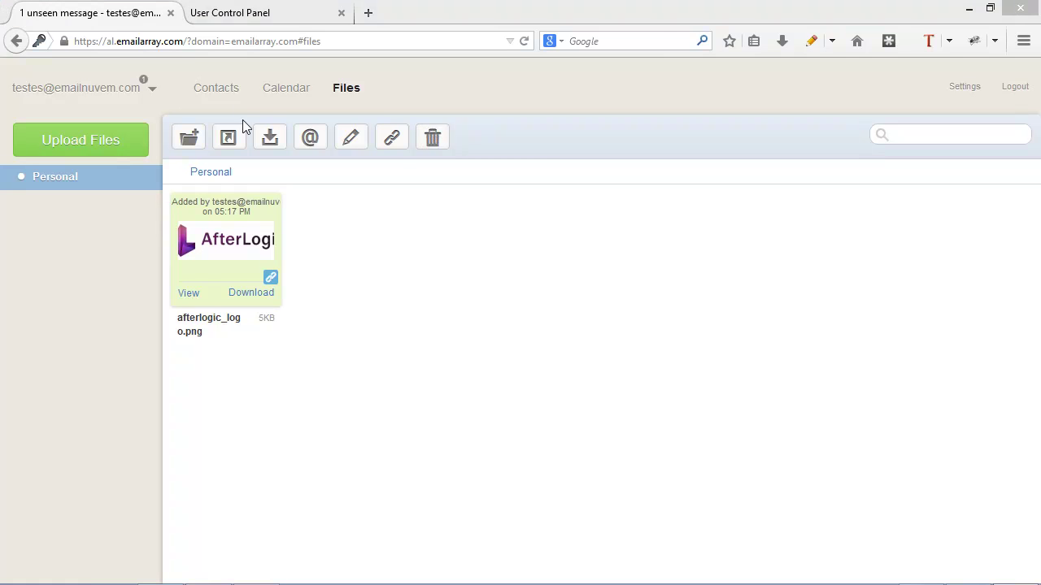
left_click(110, 134)
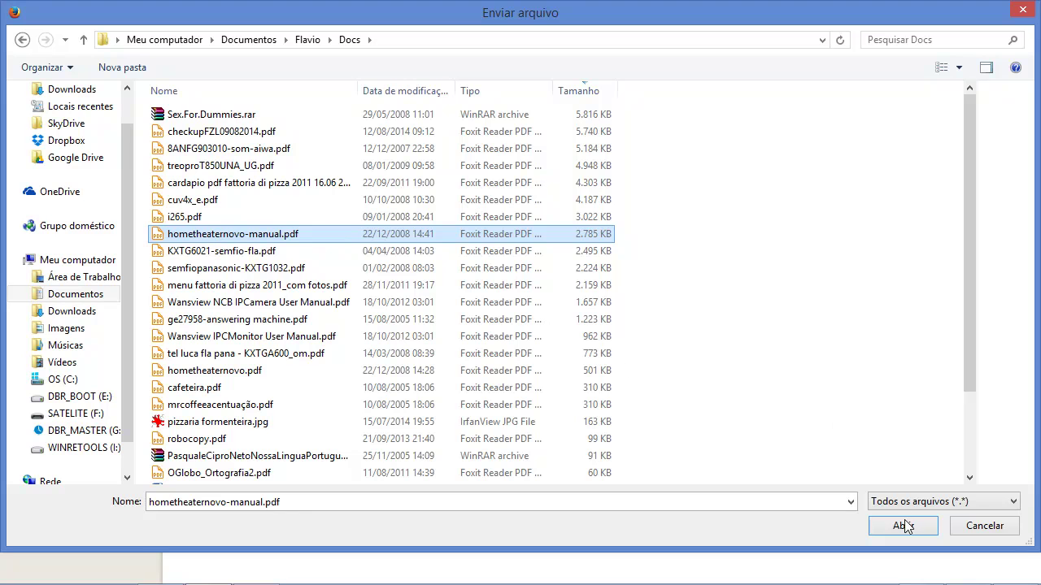
left_click(902, 526)
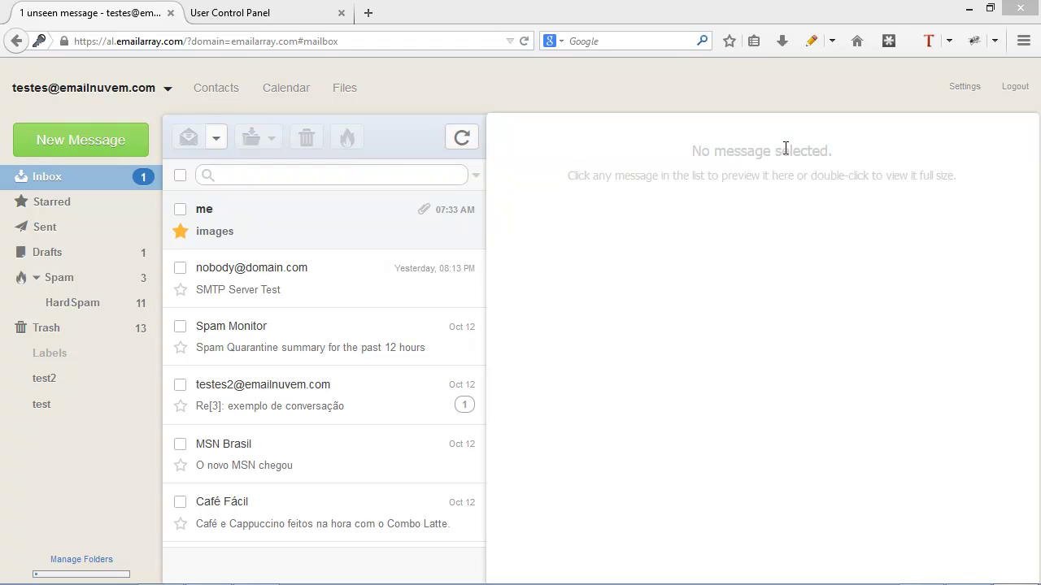
- Open Settings, check the Calendar settings, then view the Cloud storage page with Files enabled
left_click(960, 93)
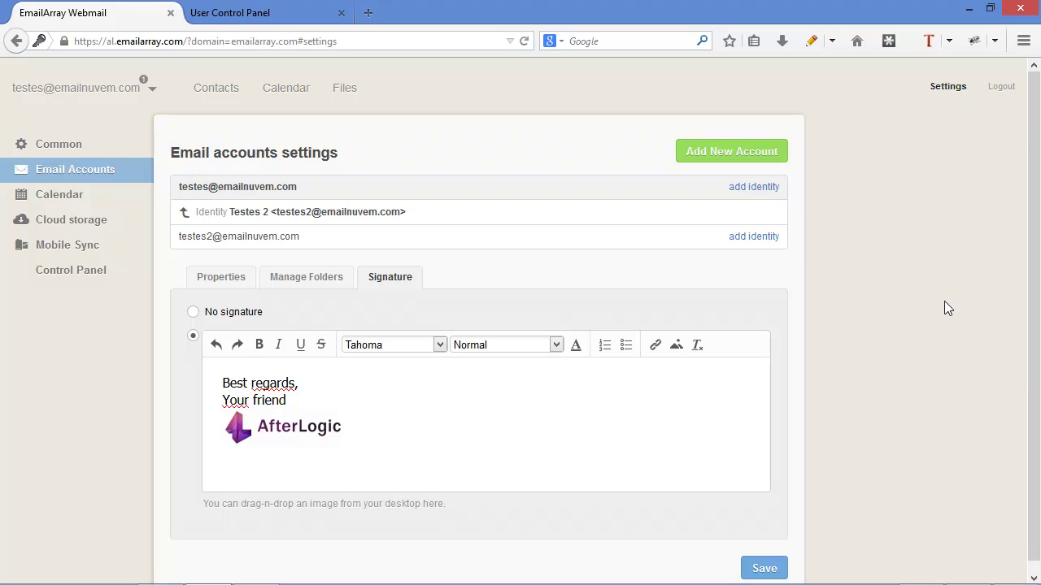
left_click(67, 200)
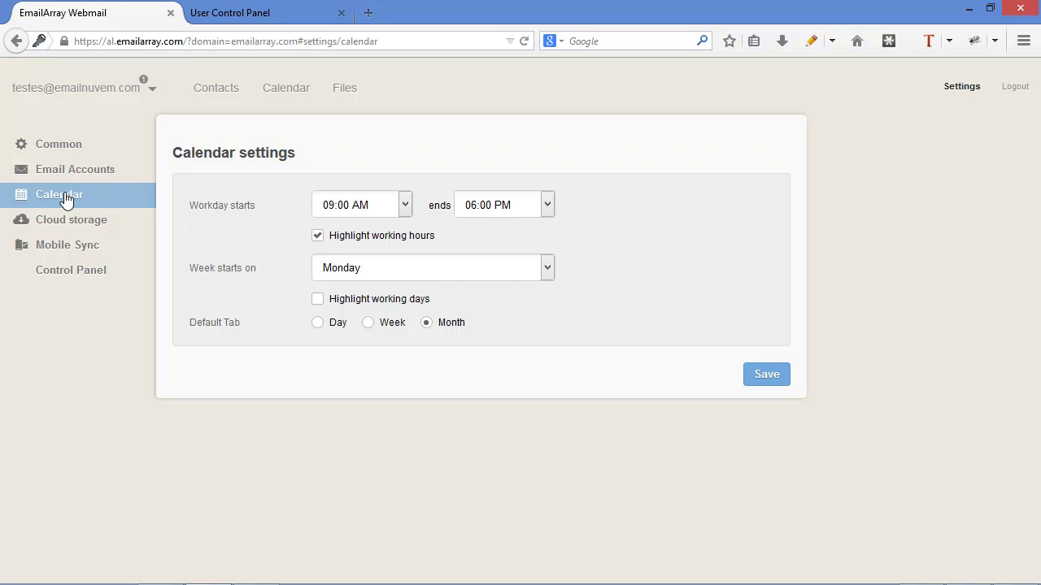
left_click(81, 225)
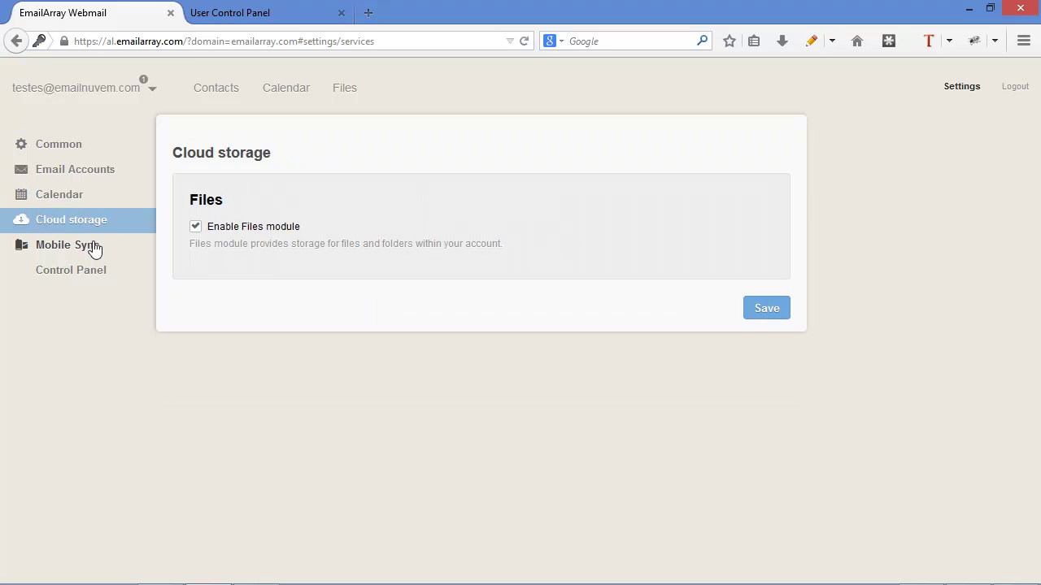
left_click(93, 248)
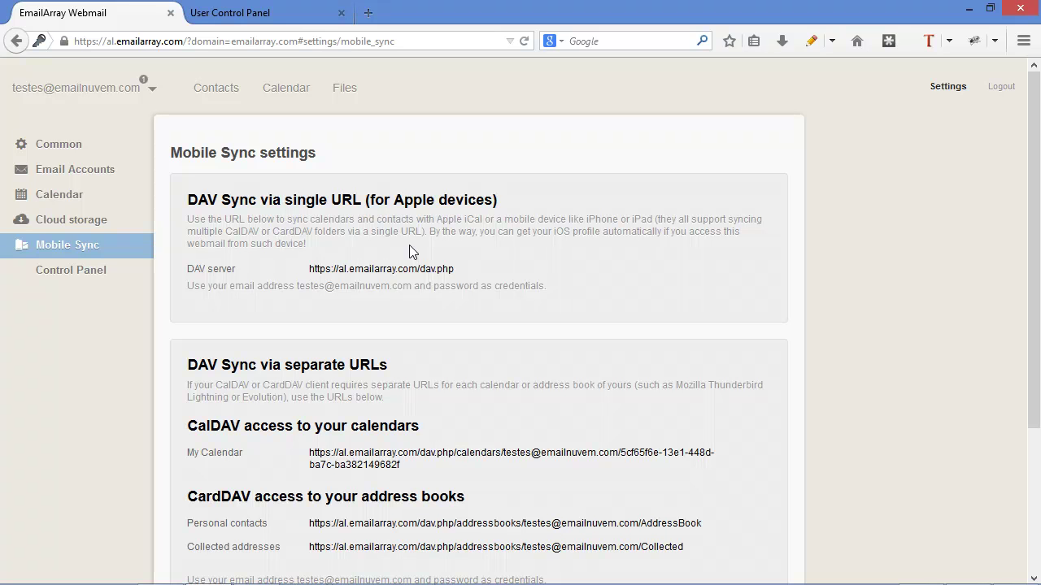
scroll(550, 305, "down", 1)
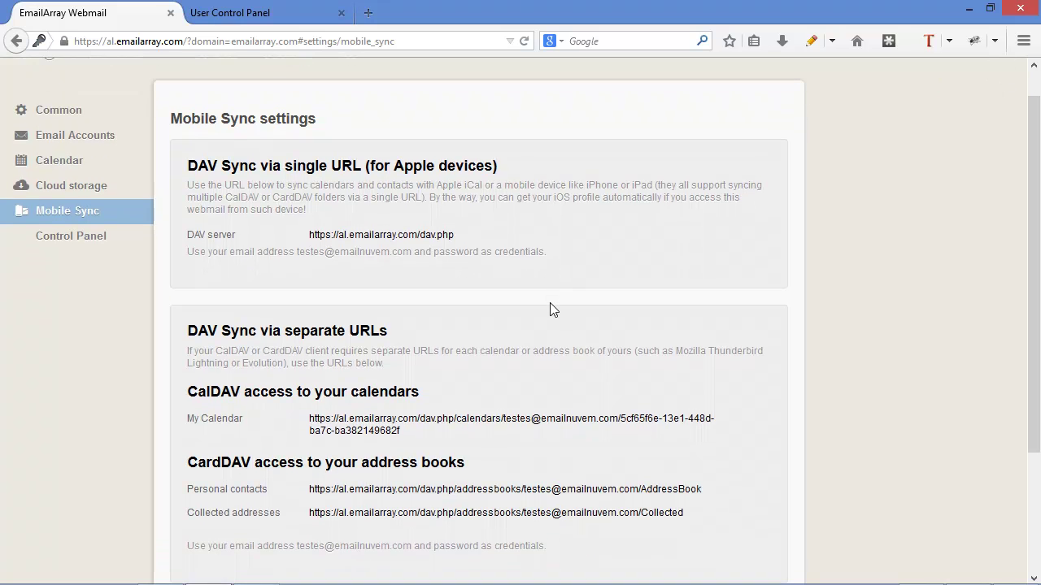
scroll(550, 305, "down", 1)
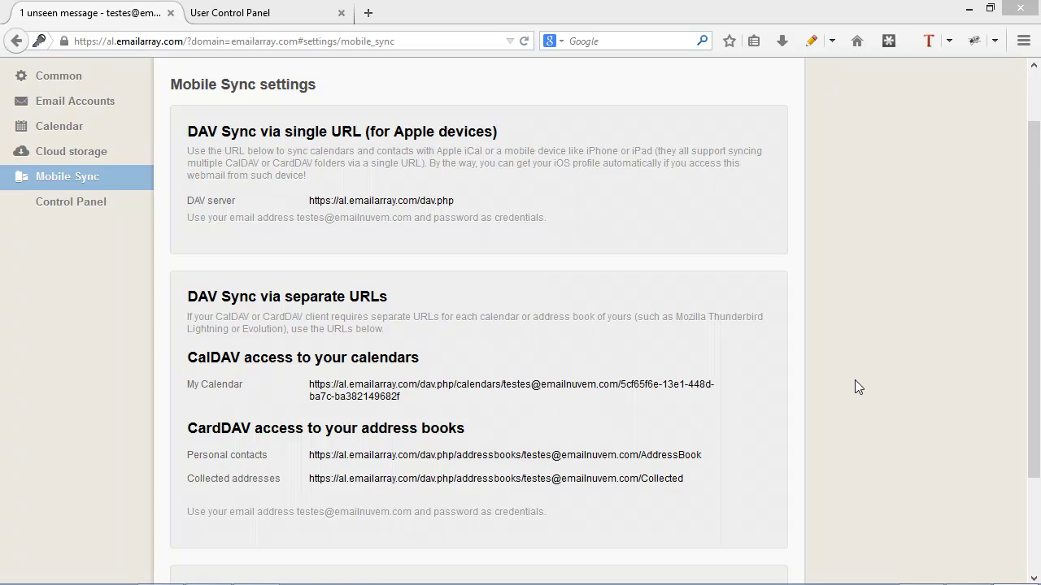
scroll(854, 382, "down", 2)
scroll(852, 394, "down", 1)
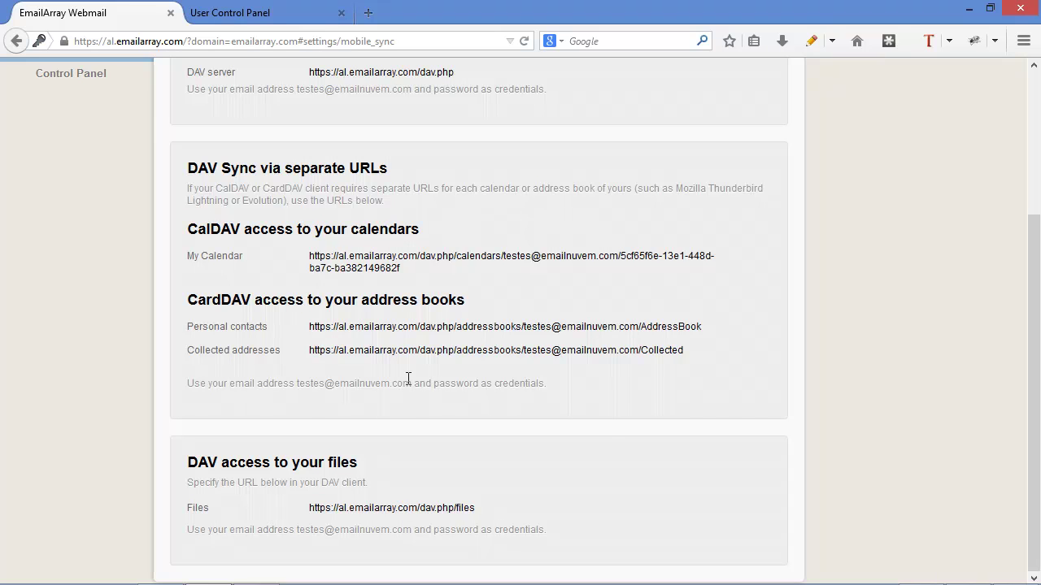
scroll(406, 377, "up", 4)
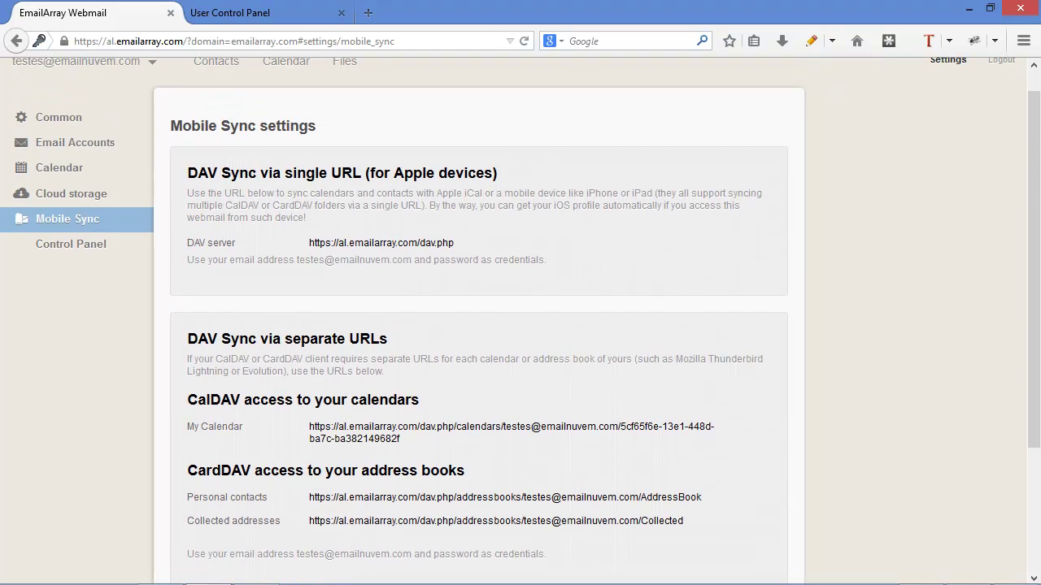